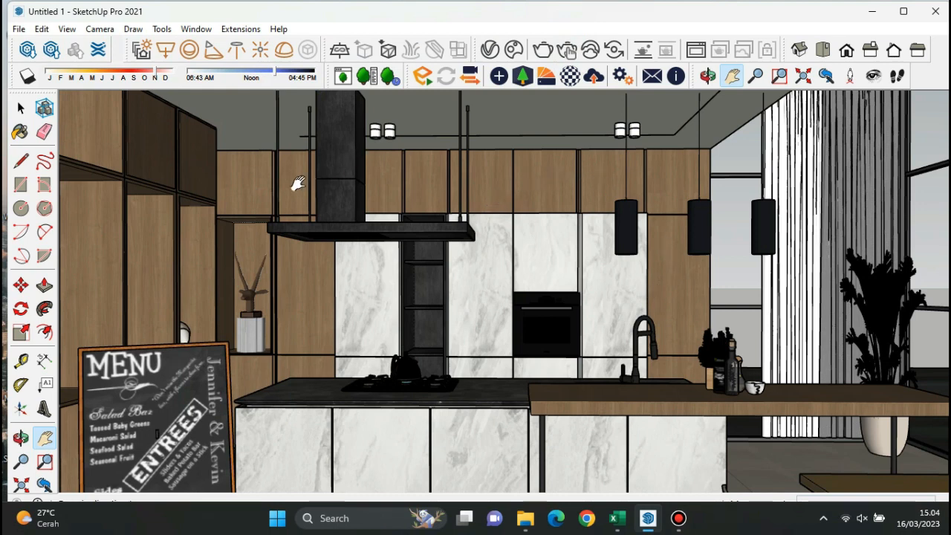
# Step: Add two scenes, Scene 1 and Scene 2, that store the current kitchen view
pyautogui.click(68, 29)
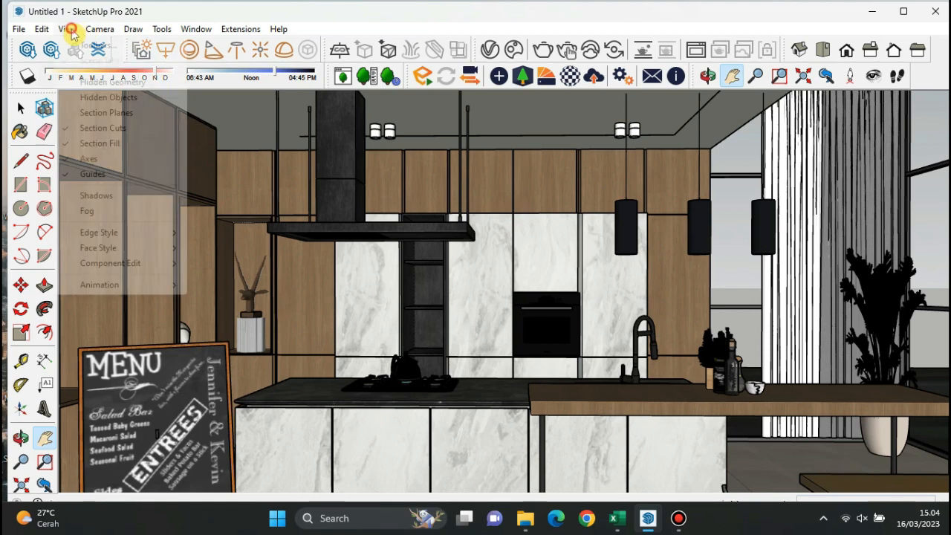
pyautogui.moveTo(130, 286)
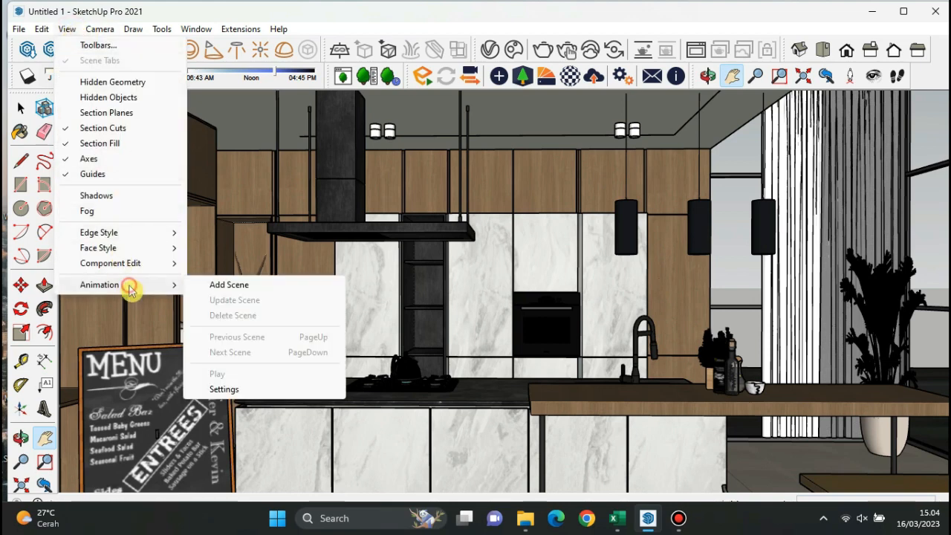
pyautogui.click(256, 285)
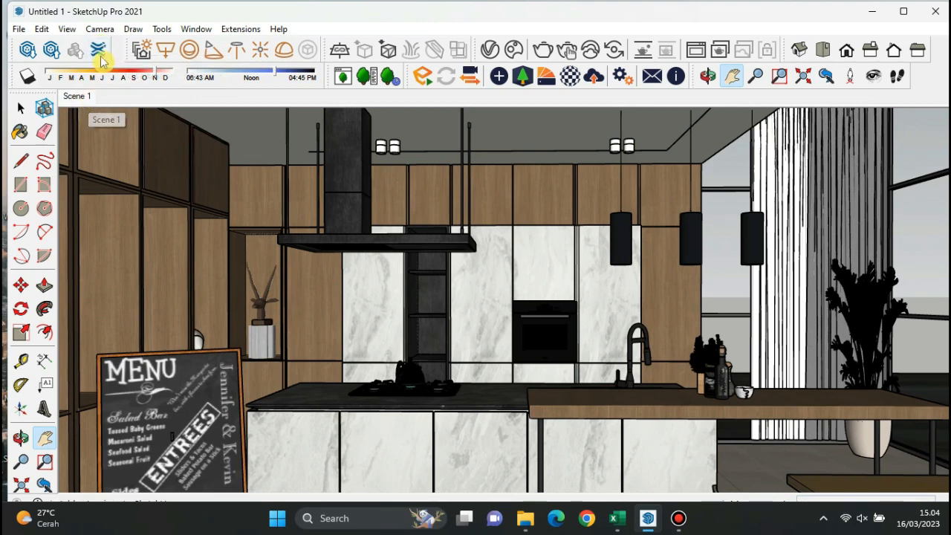
pyautogui.click(67, 28)
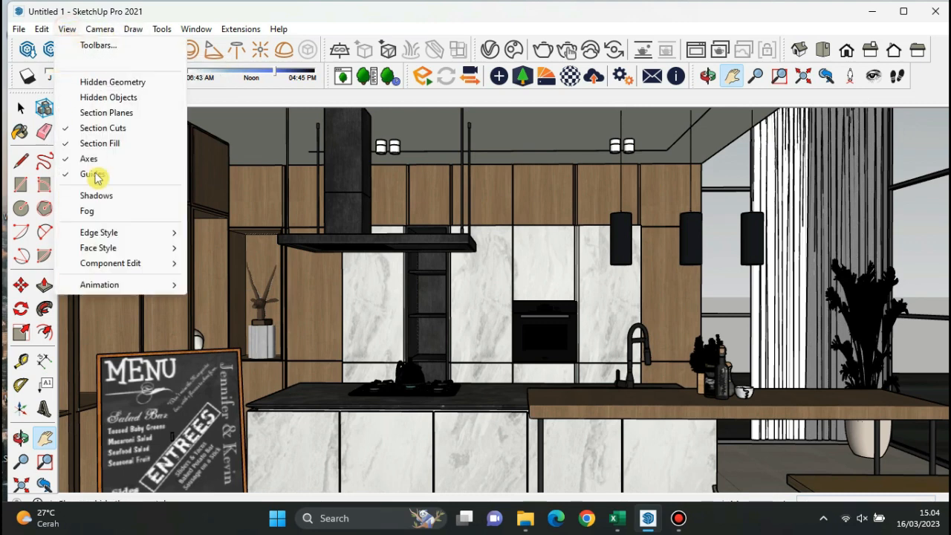
pyautogui.click(119, 286)
pyautogui.click(216, 287)
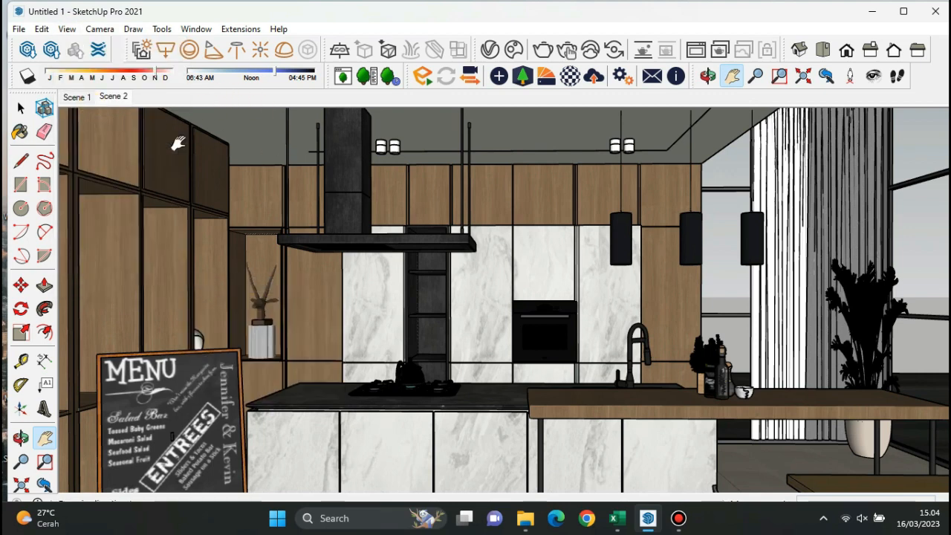
# Step: Set the V-Ray render output aspect ratio to 5:4 - Landscape, with a 1350 x 1080 image size
pyautogui.click(490, 49)
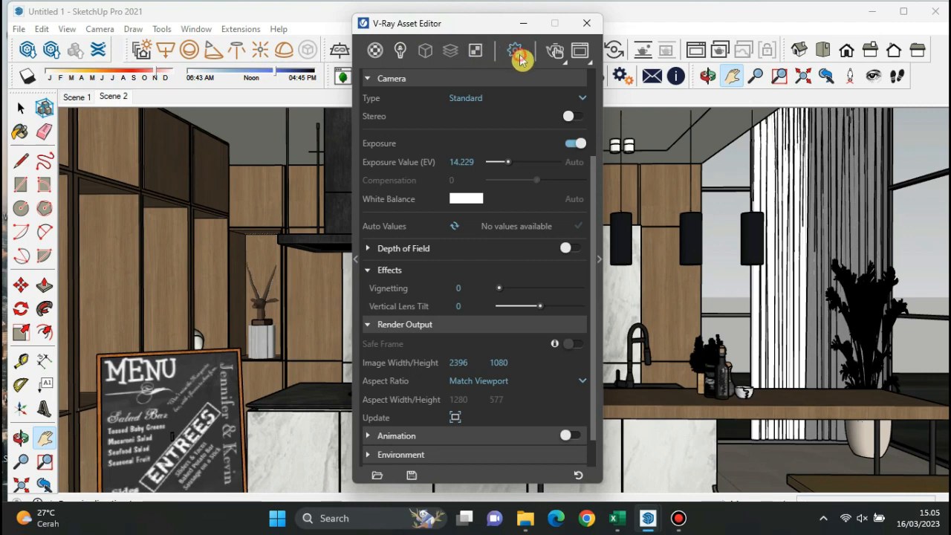
pyautogui.scroll(-2, 463, 335)
pyautogui.click(496, 343)
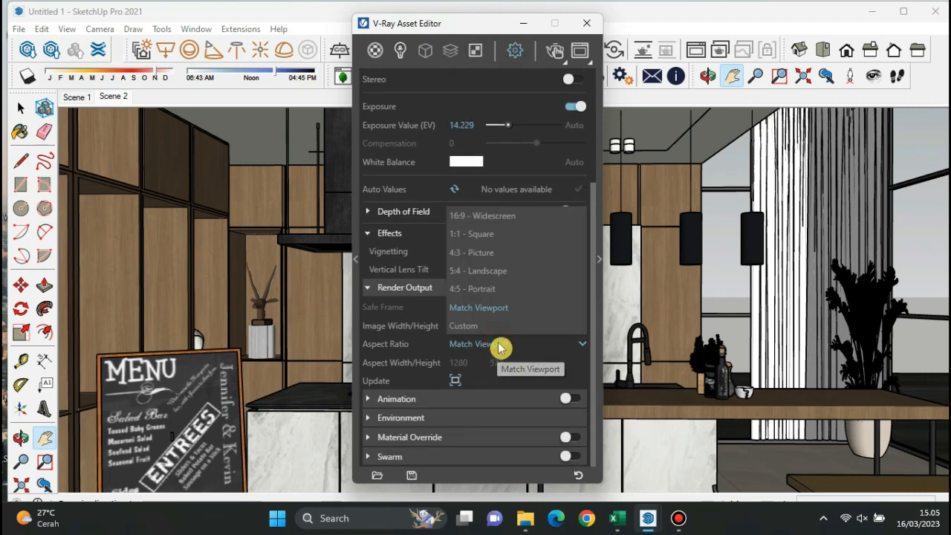
pyautogui.click(507, 271)
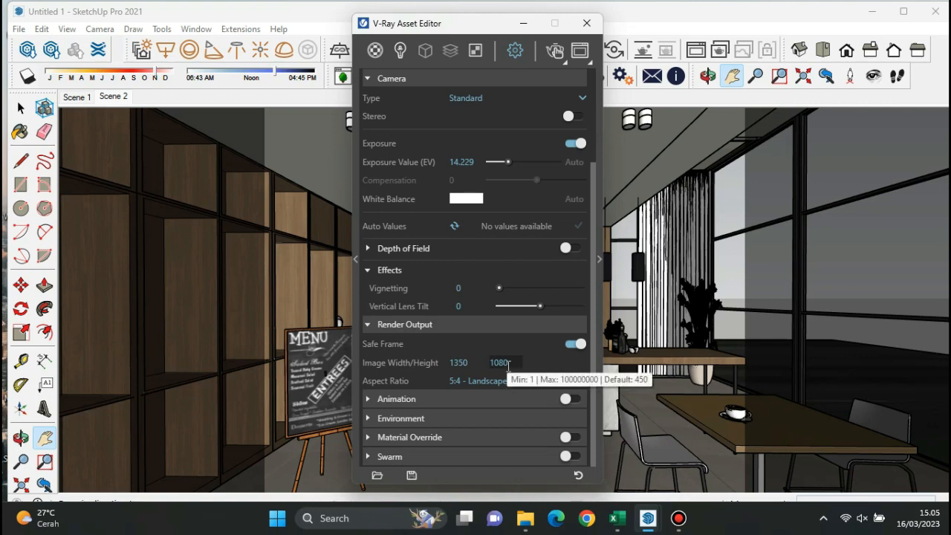
pyautogui.click(462, 361)
pyautogui.click(542, 87)
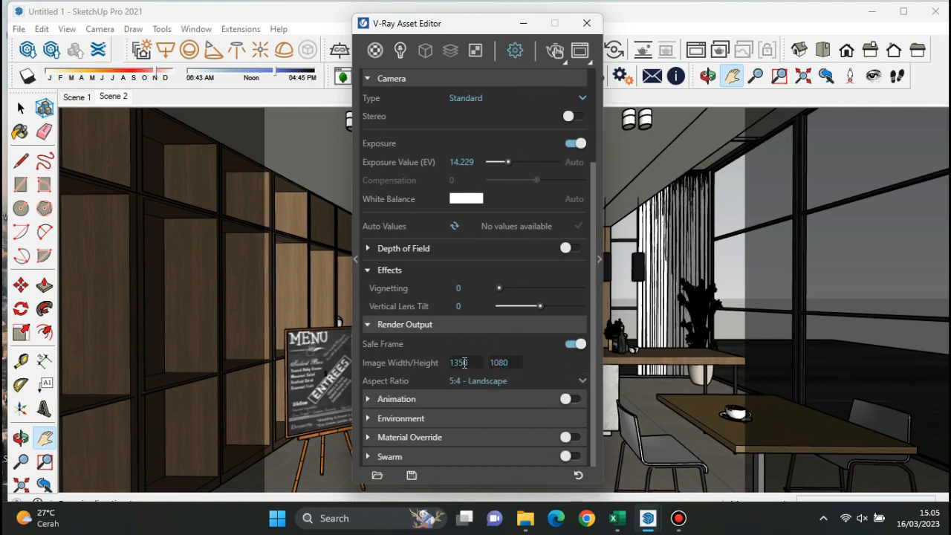
pyautogui.click(586, 25)
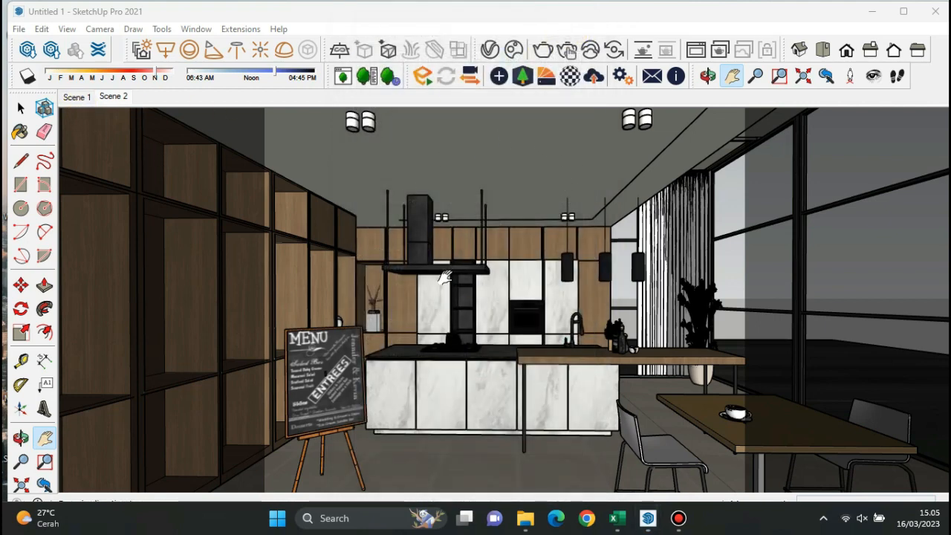
# Step: Run an interactive V-Ray test render of the framed kitchen view, inspect the lighting, and close the frame buffer
pyautogui.moveTo(444, 277); pyautogui.dragTo(448, 276, button='middle')
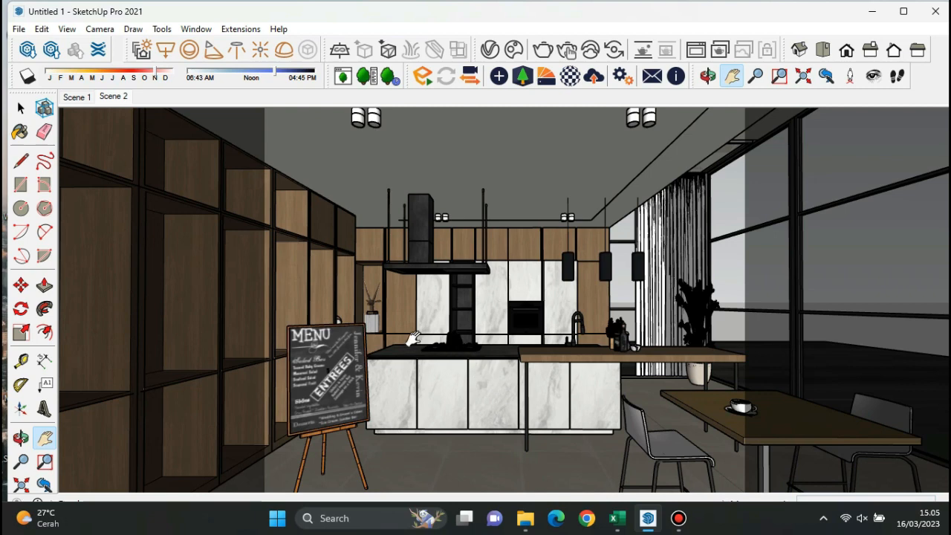
pyautogui.click(563, 52)
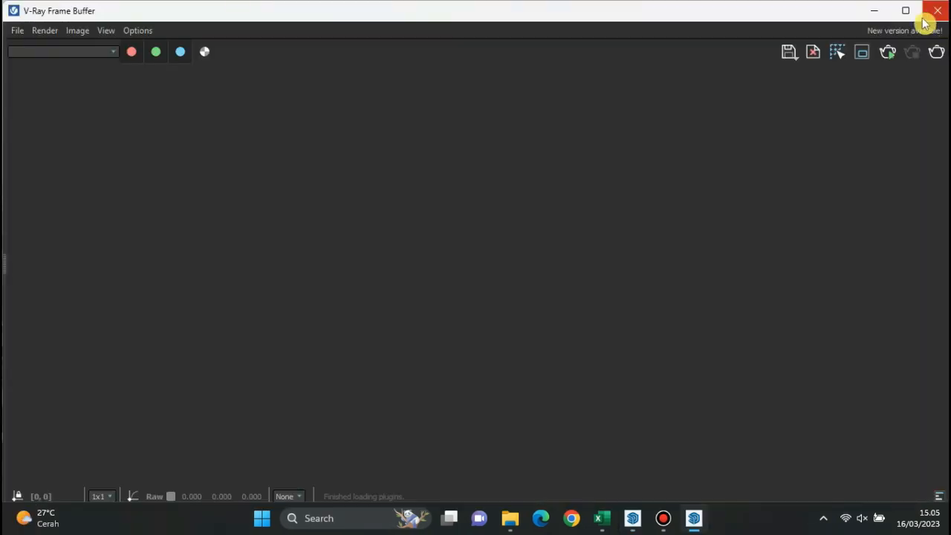
pyautogui.click(913, 12)
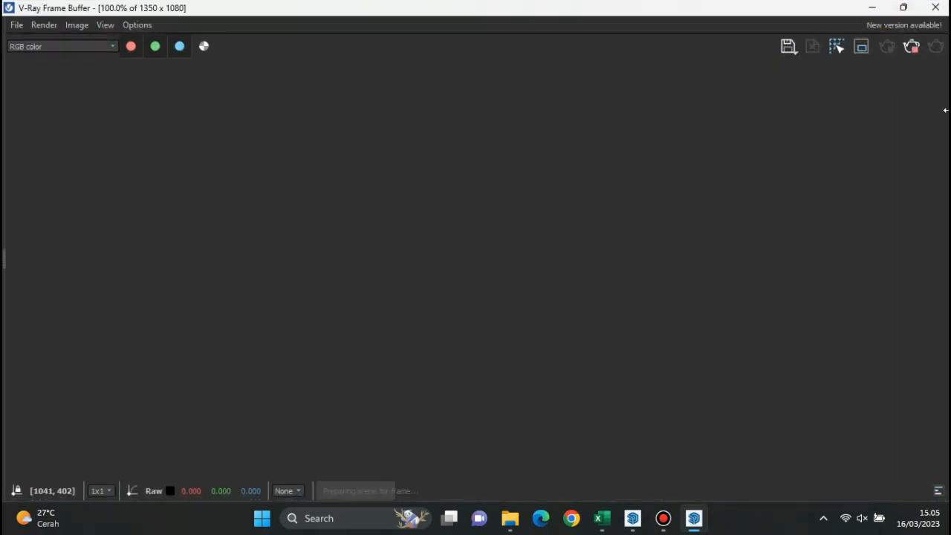
pyautogui.moveTo(914, 111); pyautogui.dragTo(831, 136)
pyautogui.moveTo(942, 146); pyautogui.dragTo(944, 146)
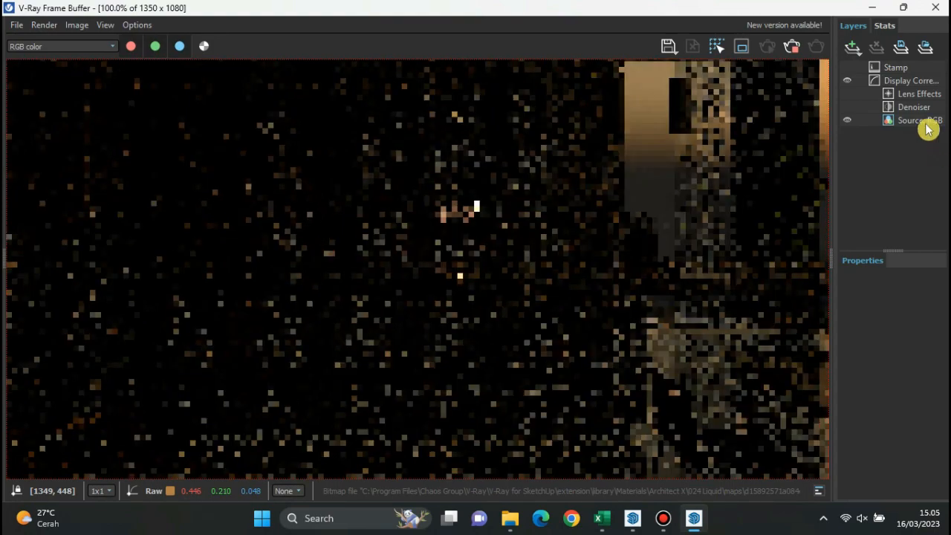
pyautogui.scroll(-1, 663, 241)
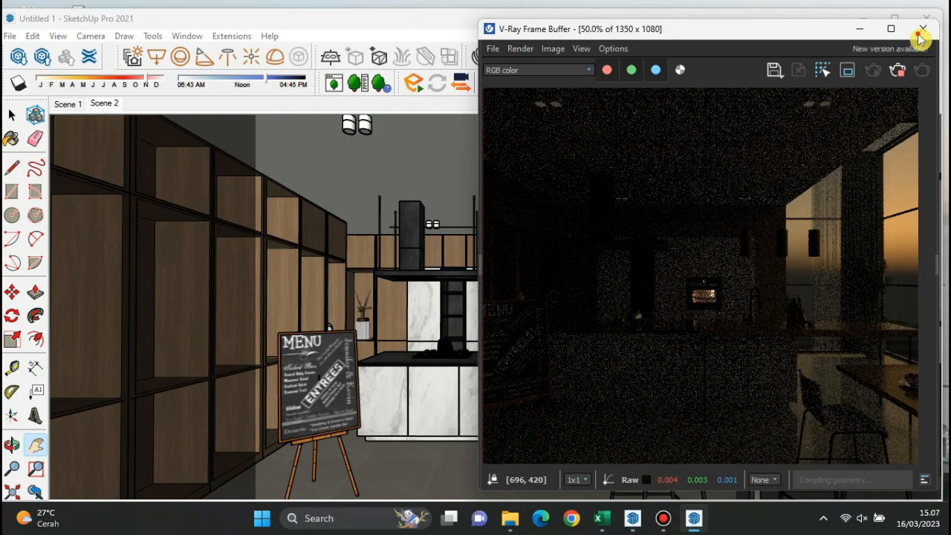
pyautogui.click(921, 30)
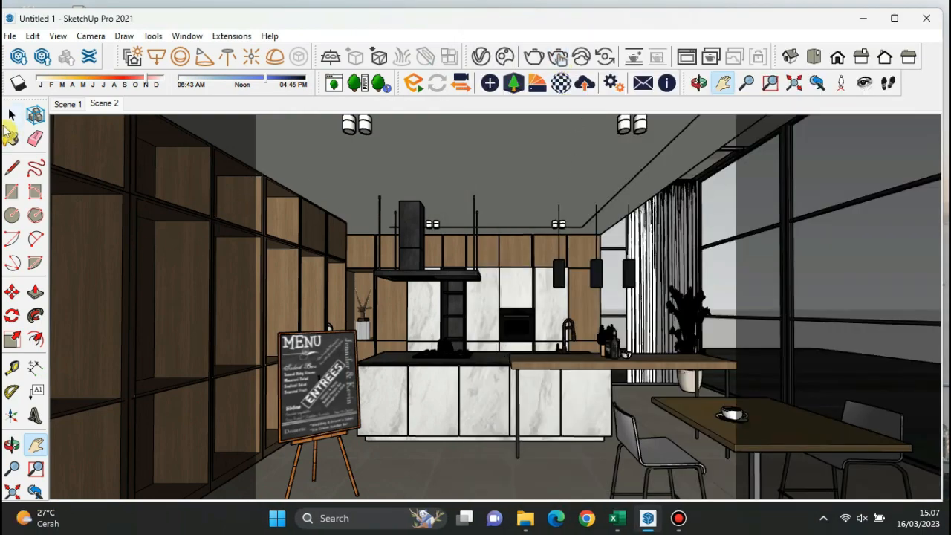
# Step: Place a V-Ray dome light on the floor in front of the kitchen island and select it
pyautogui.click(12, 116)
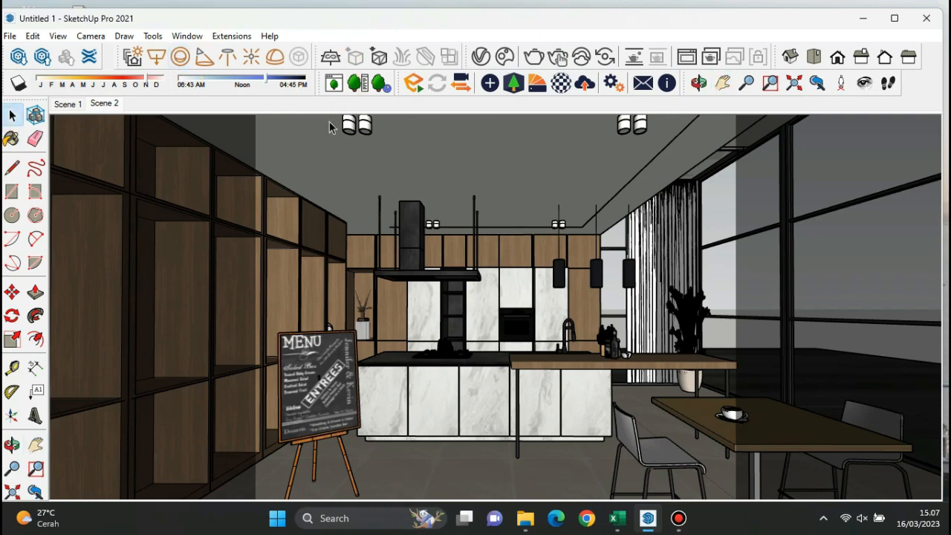
pyautogui.click(276, 58)
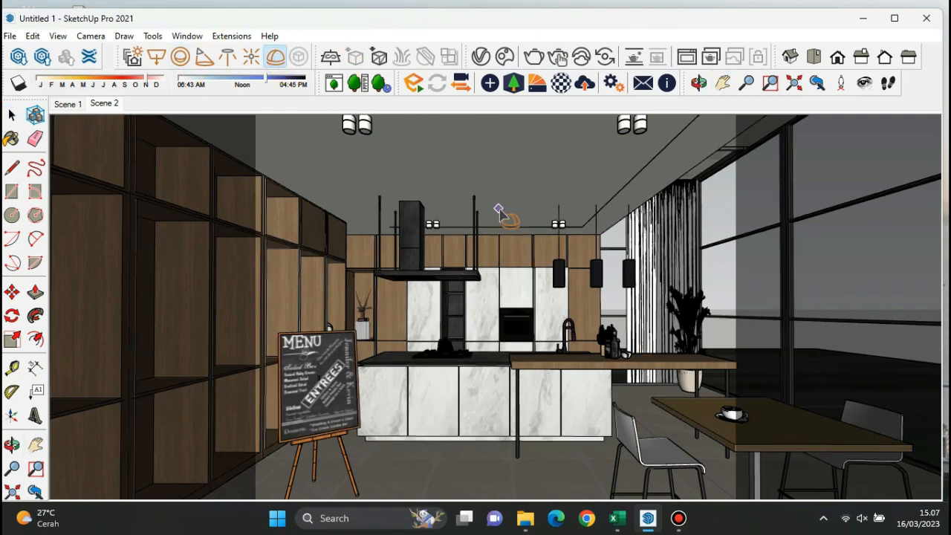
pyautogui.click(488, 488)
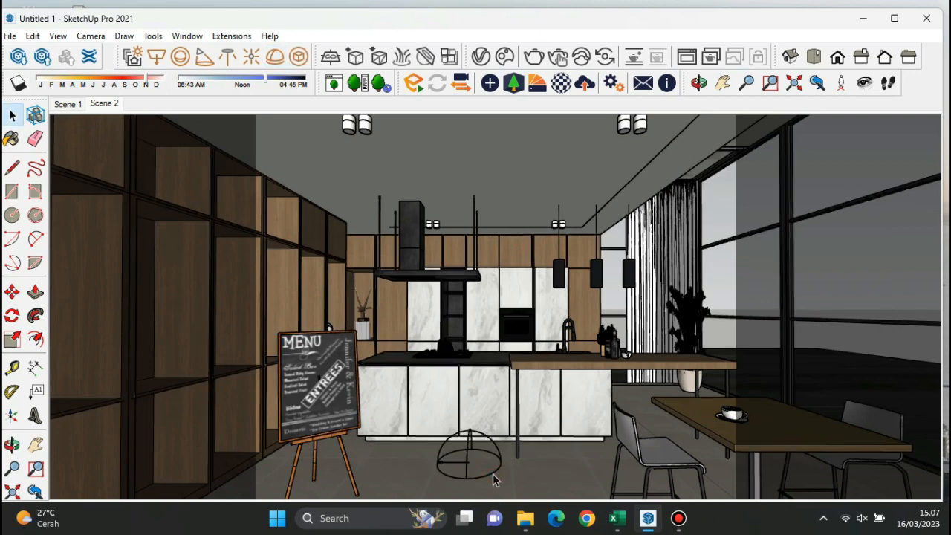
pyautogui.click(493, 478)
# Step: Replace the Dome Light's bitmap texture with a VizPeople_non_commercial_hdr image from the HDRI SketchUp folder
pyautogui.click(480, 58)
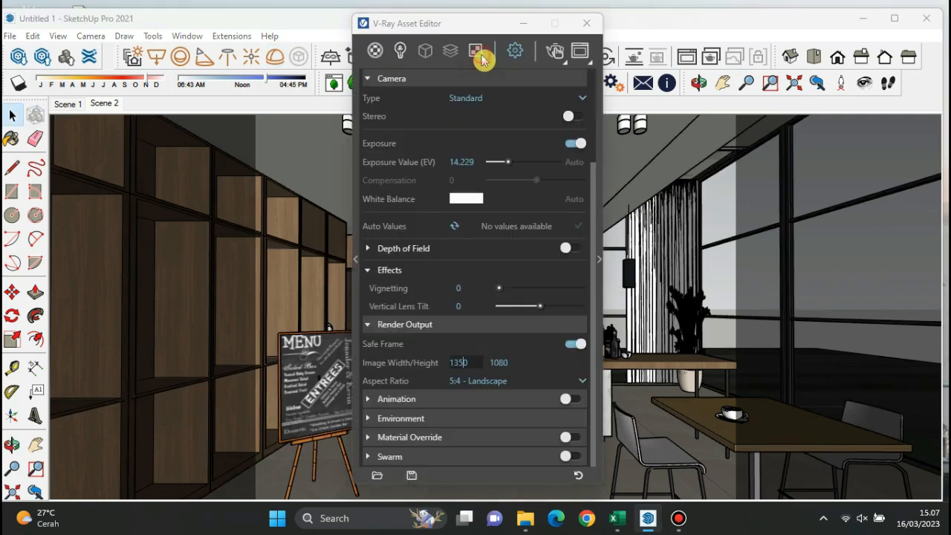
pyautogui.click(376, 52)
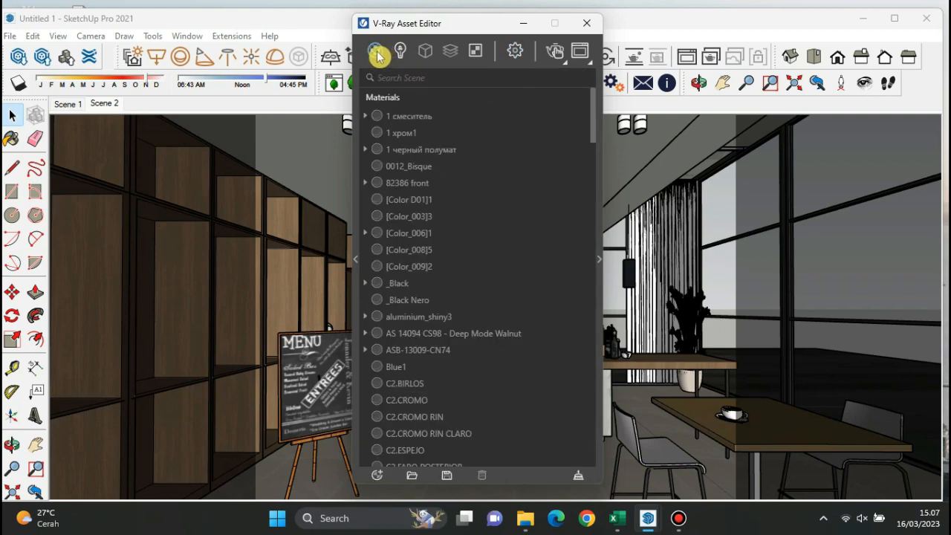
pyautogui.click(399, 52)
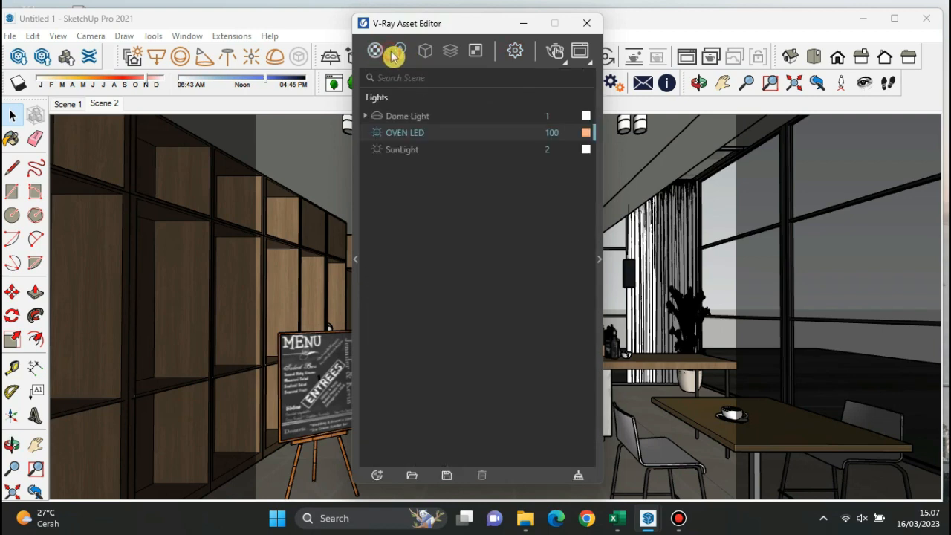
pyautogui.click(438, 150)
pyautogui.click(436, 124)
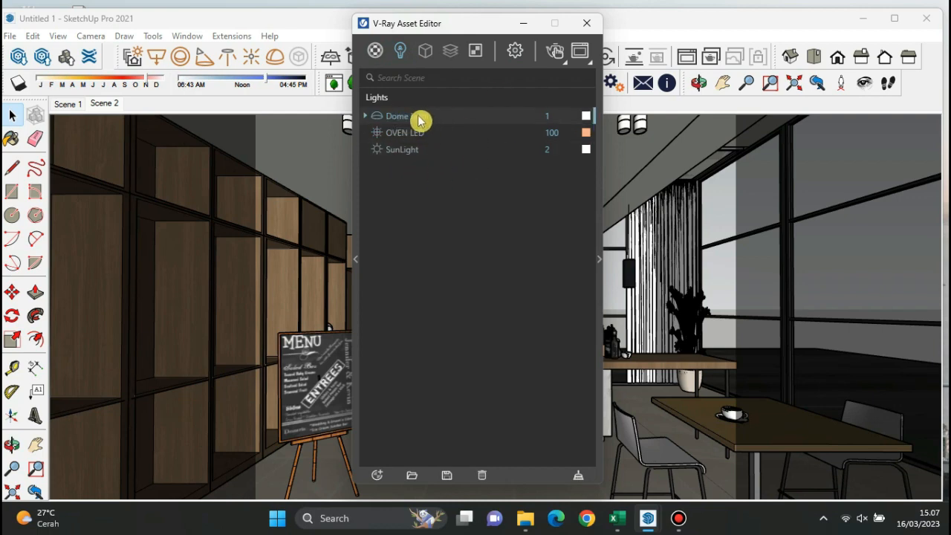
pyautogui.click(365, 116)
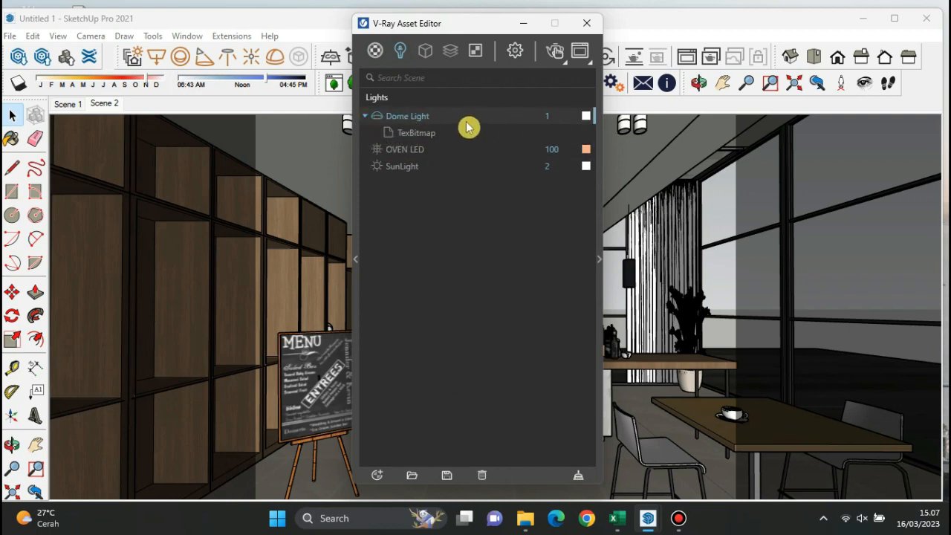
pyautogui.click(458, 135)
pyautogui.click(599, 236)
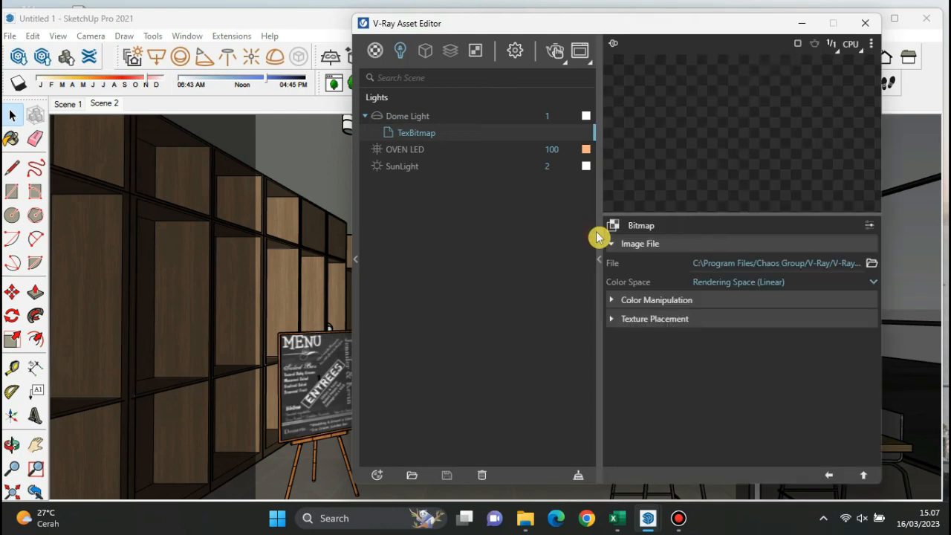
pyautogui.click(871, 265)
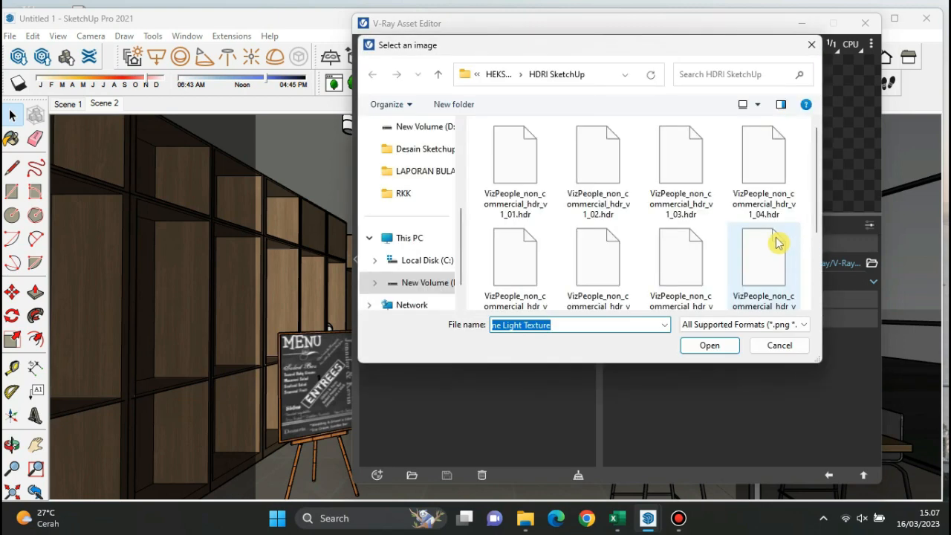
pyautogui.click(688, 192)
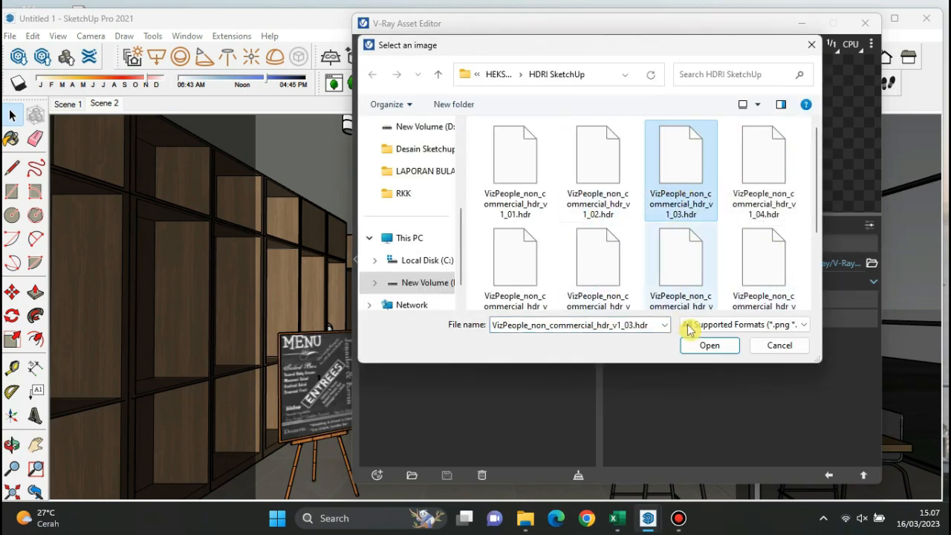
pyautogui.click(680, 264)
pyautogui.click(706, 346)
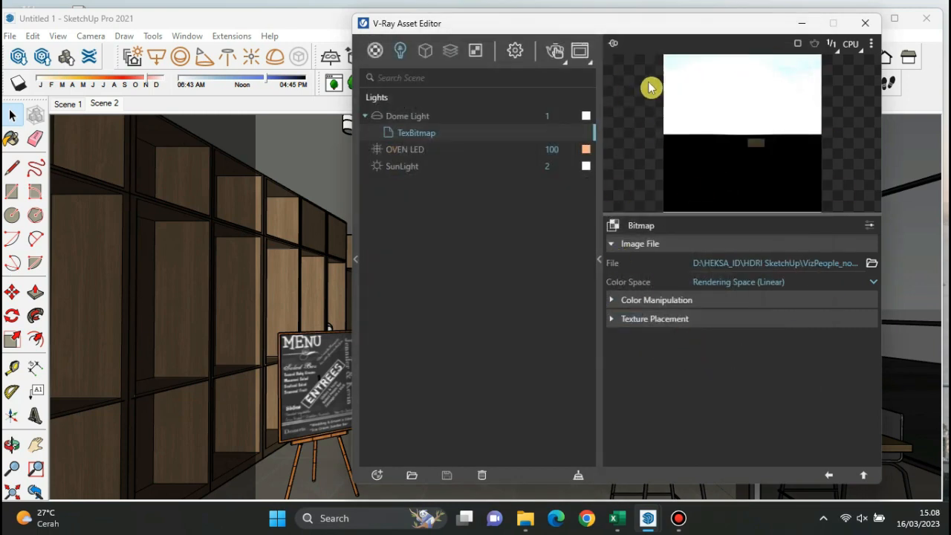
pyautogui.click(710, 300)
pyautogui.click(677, 299)
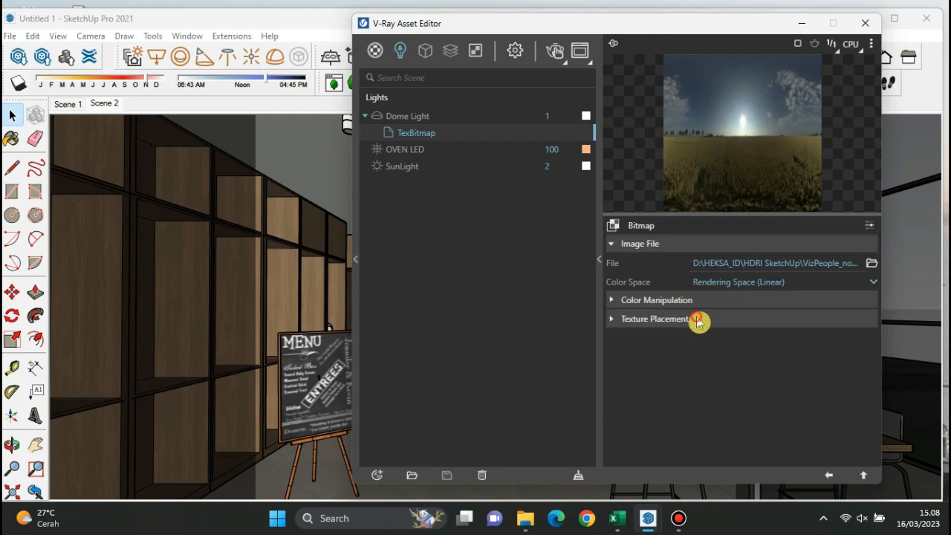
pyautogui.click(699, 319)
pyautogui.click(698, 319)
pyautogui.click(687, 245)
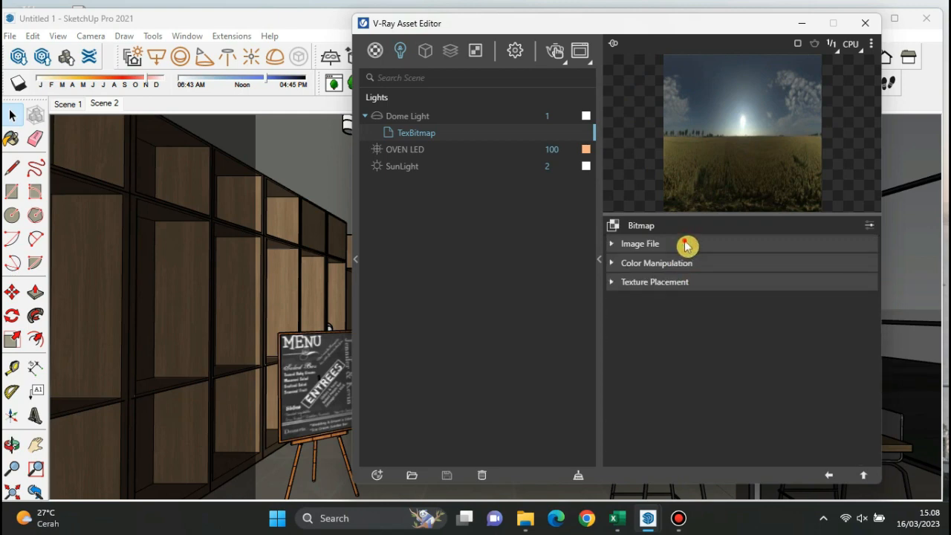
pyautogui.click(687, 246)
# Step: Set the Dome Light's shape to Sphere and its intensity to 200, and close the V-Ray settings
pyautogui.click(427, 117)
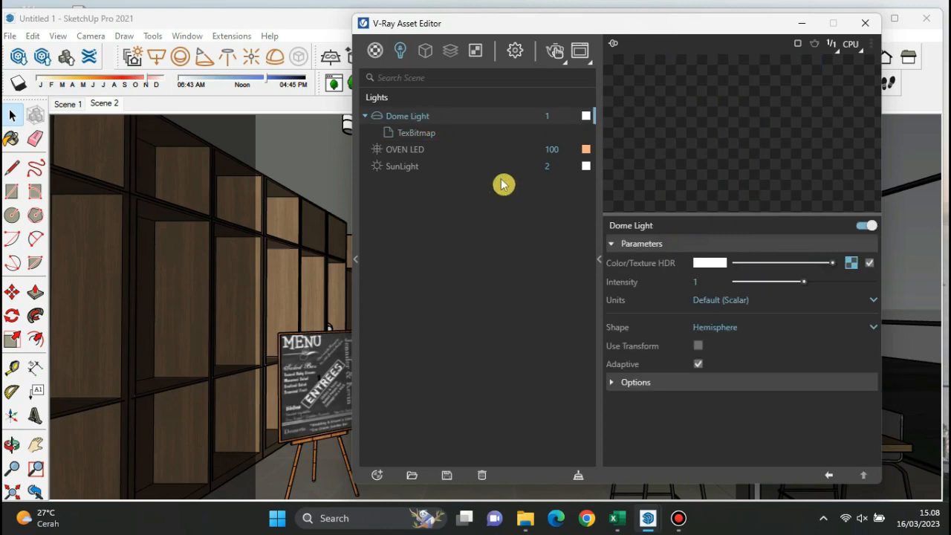
pyautogui.click(712, 323)
pyautogui.click(732, 363)
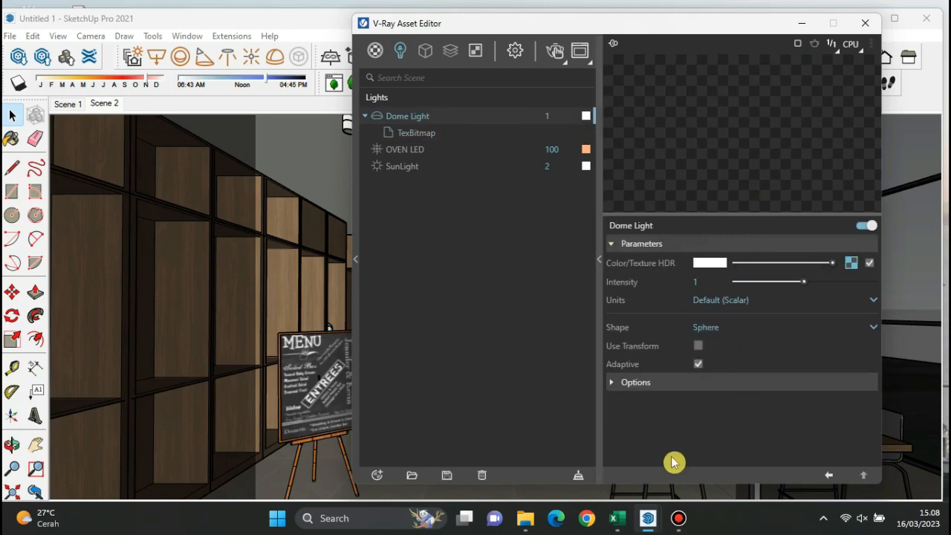
pyautogui.doubleClick(548, 115)
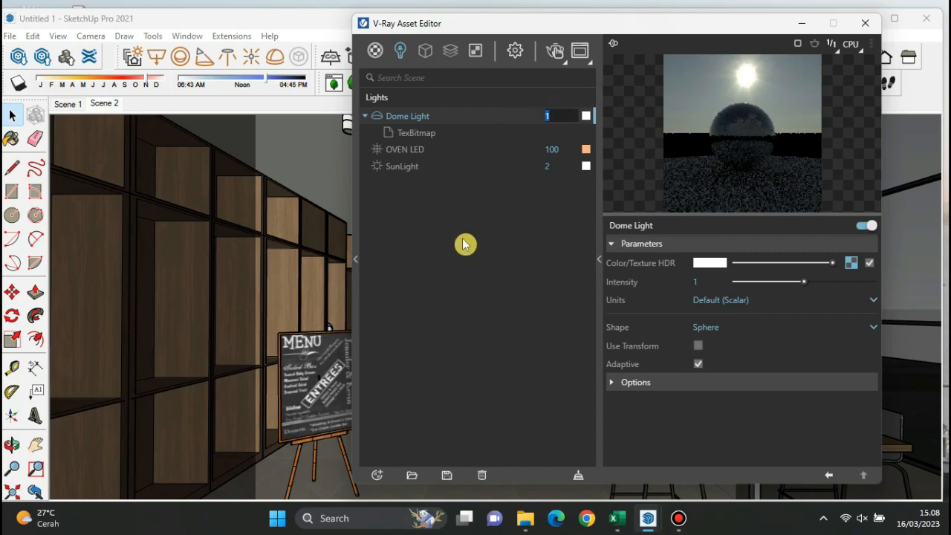
pyautogui.write('200')
pyautogui.press('Return')
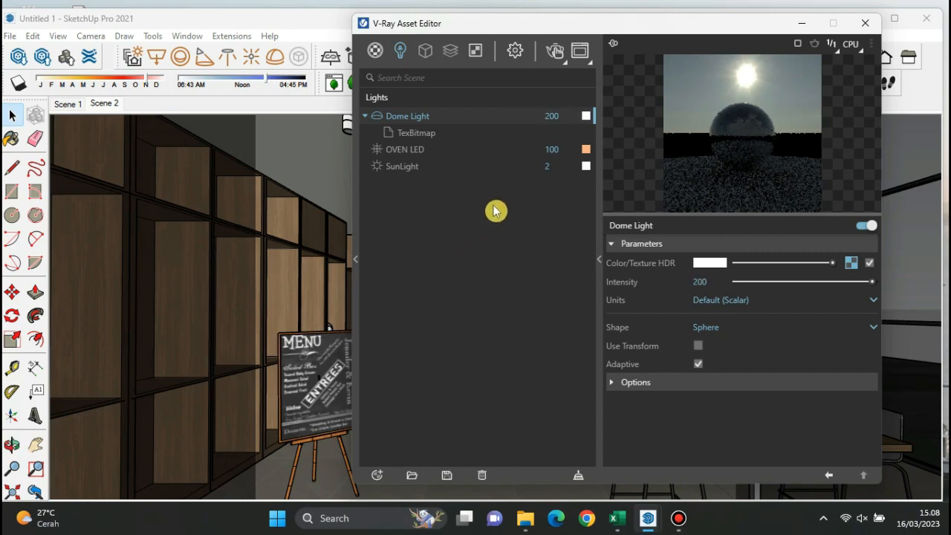
pyautogui.click(864, 23)
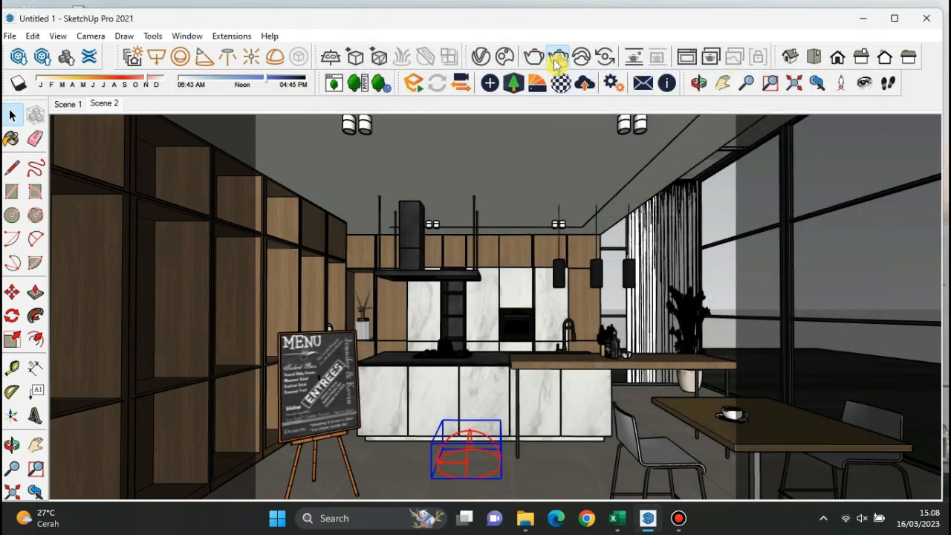
# Step: Run an interactive V-Ray test render of the kitchen with the dome light, inspect it, and minimize the frame buffer
pyautogui.click(557, 60)
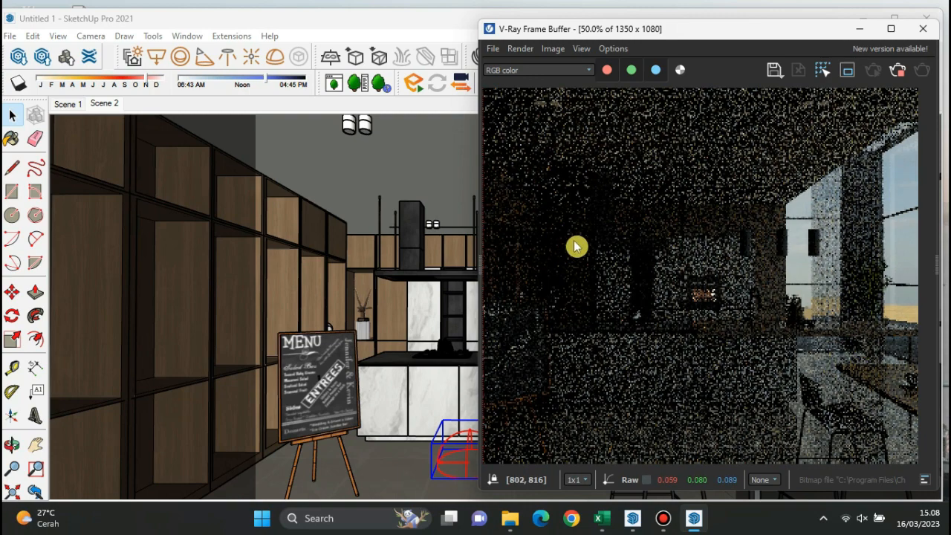
pyautogui.click(860, 28)
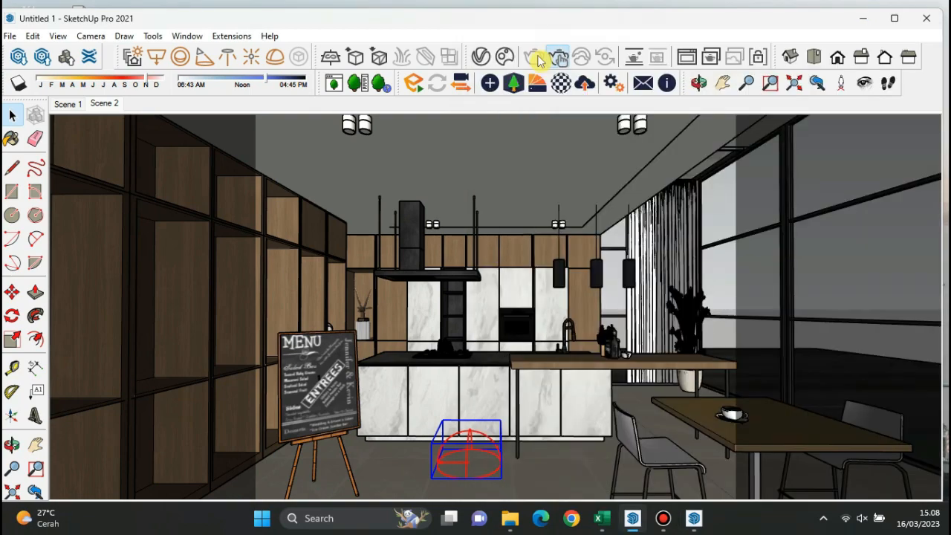
# Step: Draw a V-Ray rectangle light over the outside of the glass wall, from its upper corner by the curtain to the column's base
pyautogui.click(156, 57)
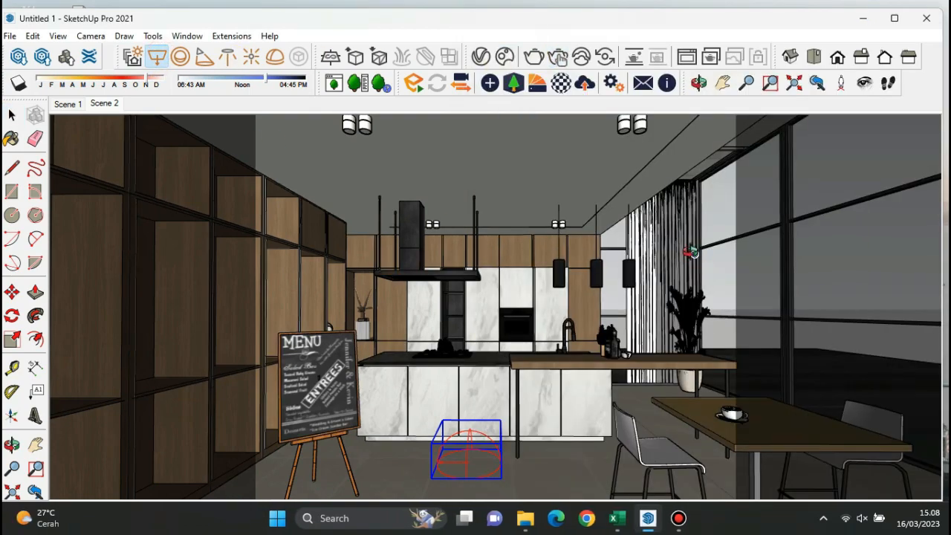
pyautogui.click(819, 62)
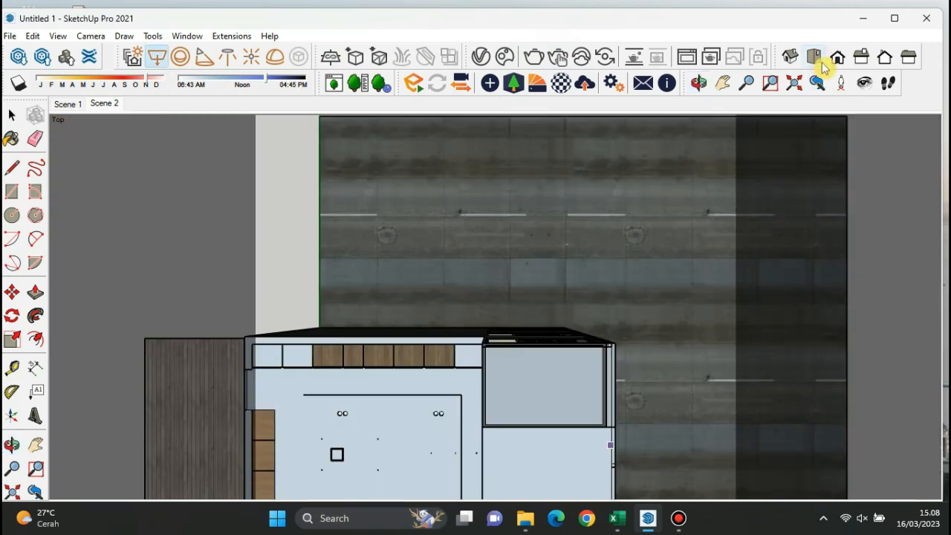
pyautogui.scroll(-3, 520, 257)
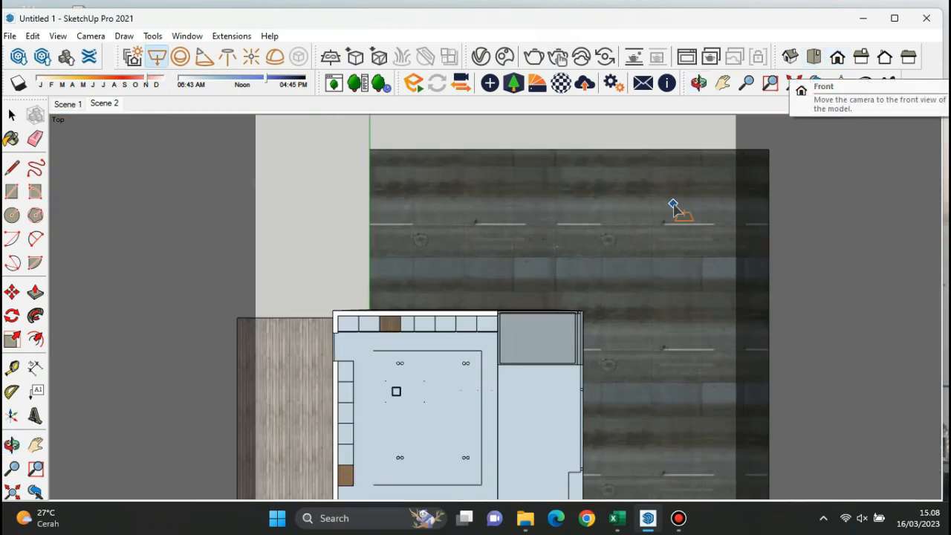
pyautogui.scroll(5, 644, 420)
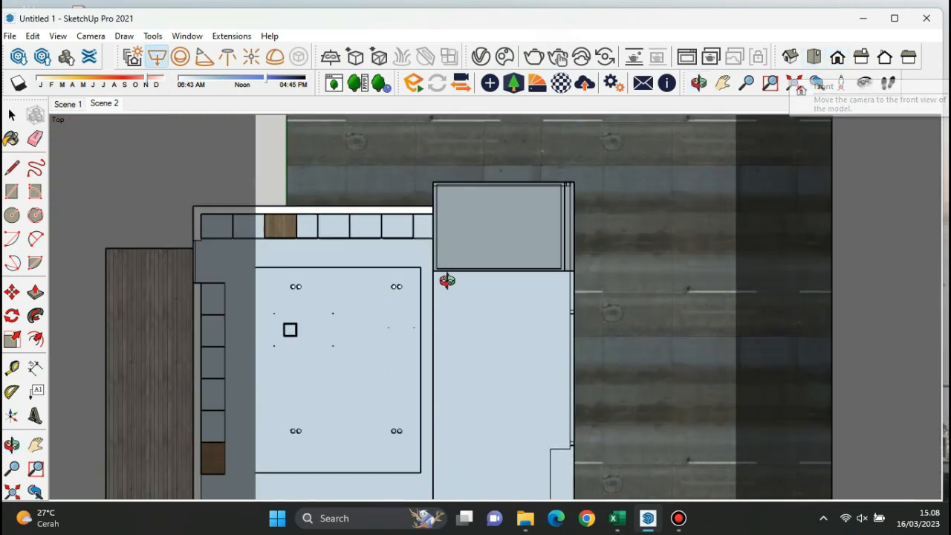
pyautogui.moveTo(447, 281); pyautogui.dragTo(576, 278, button='middle')
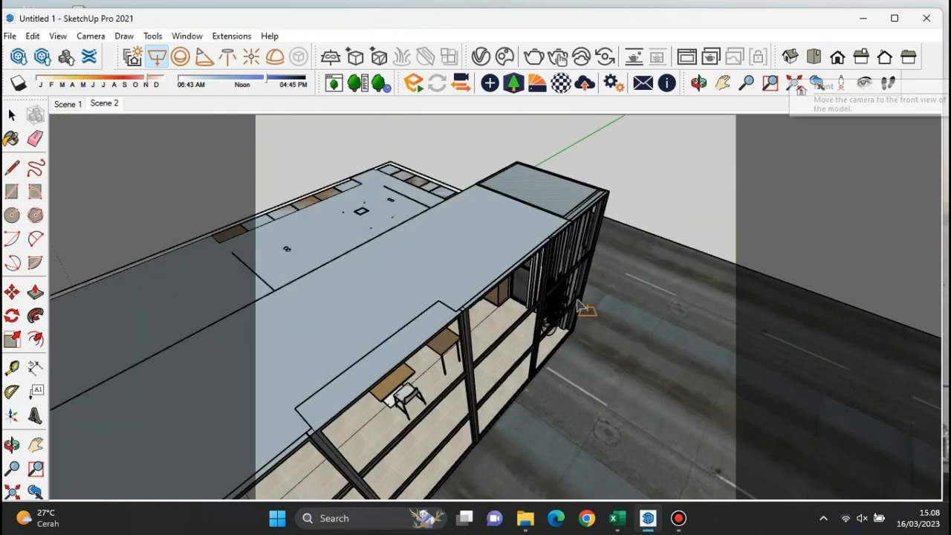
pyautogui.scroll(8, 590, 233)
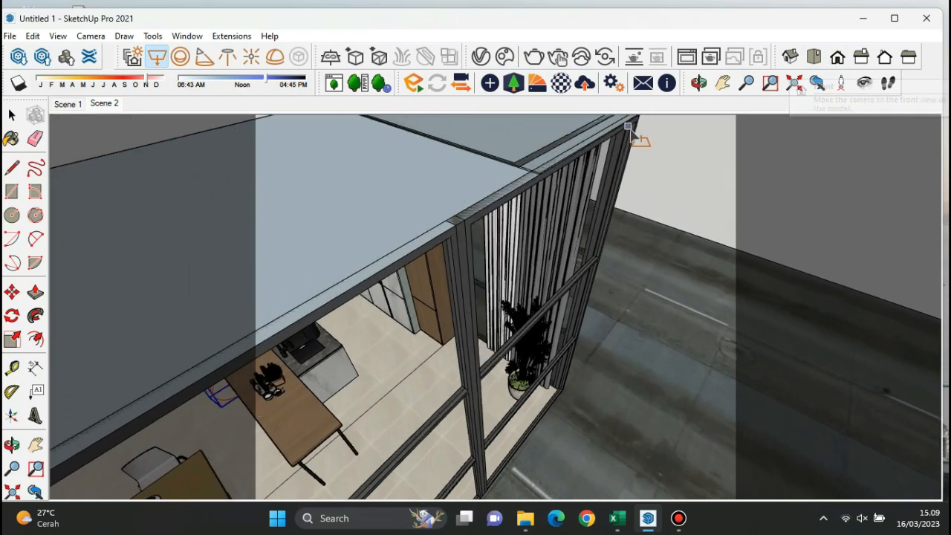
pyautogui.scroll(-4, 630, 126)
pyautogui.scroll(-5, 616, 202)
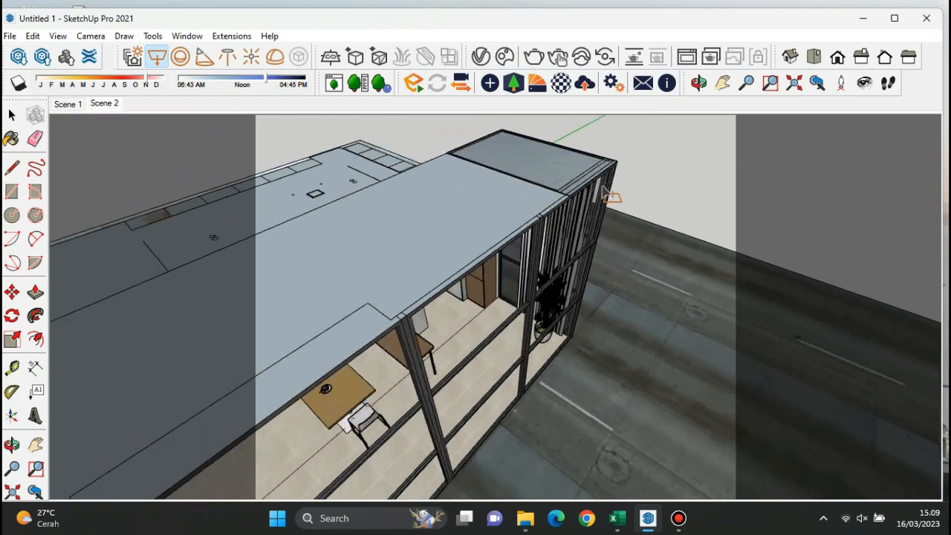
pyautogui.scroll(5, 460, 470)
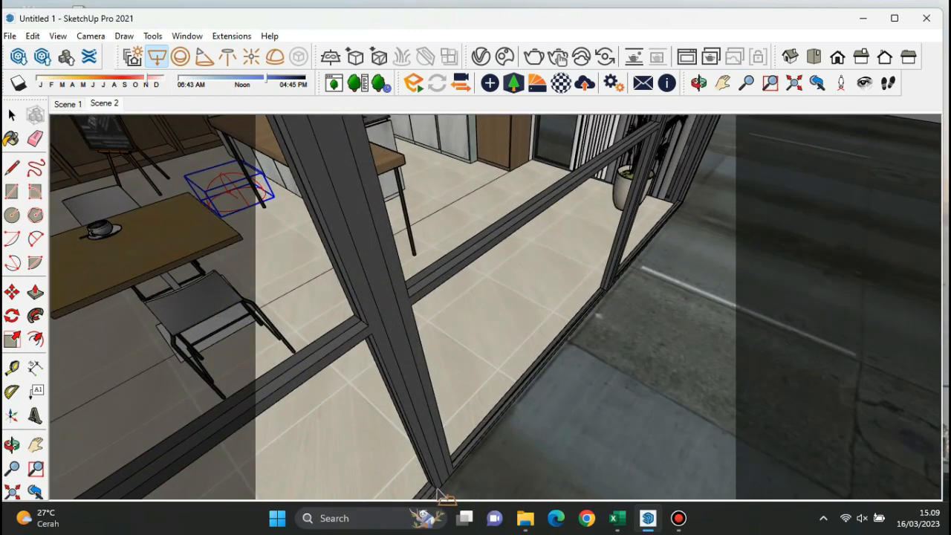
pyautogui.scroll(-5, 435, 446)
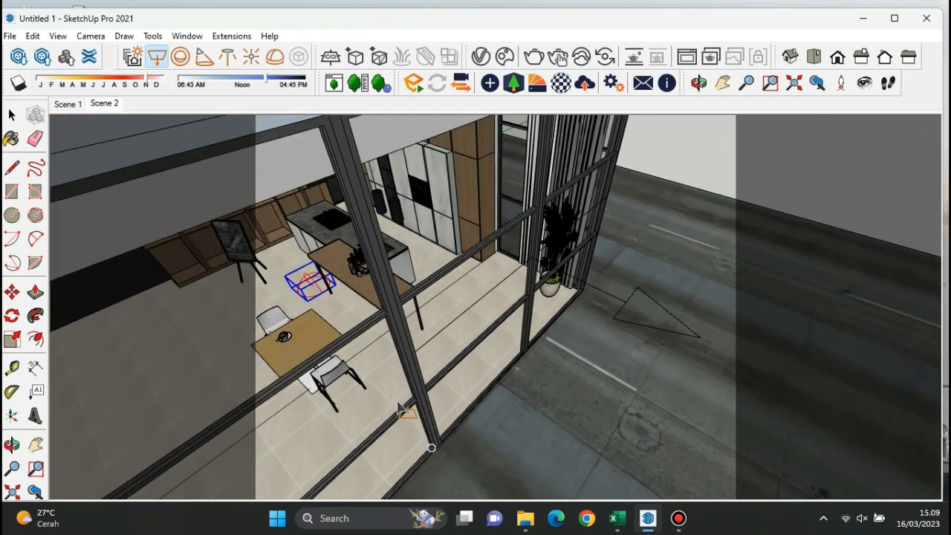
# Step: Flip the rectangle light with the Scale tool so that its direction arrow points into the kitchen
pyautogui.click(12, 115)
pyautogui.click(615, 308)
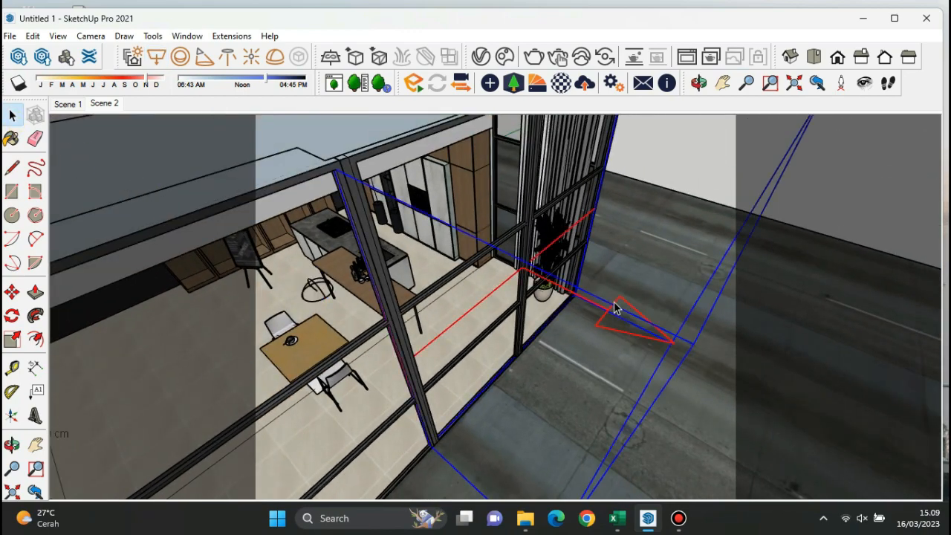
pyautogui.click(12, 338)
pyautogui.click(693, 347)
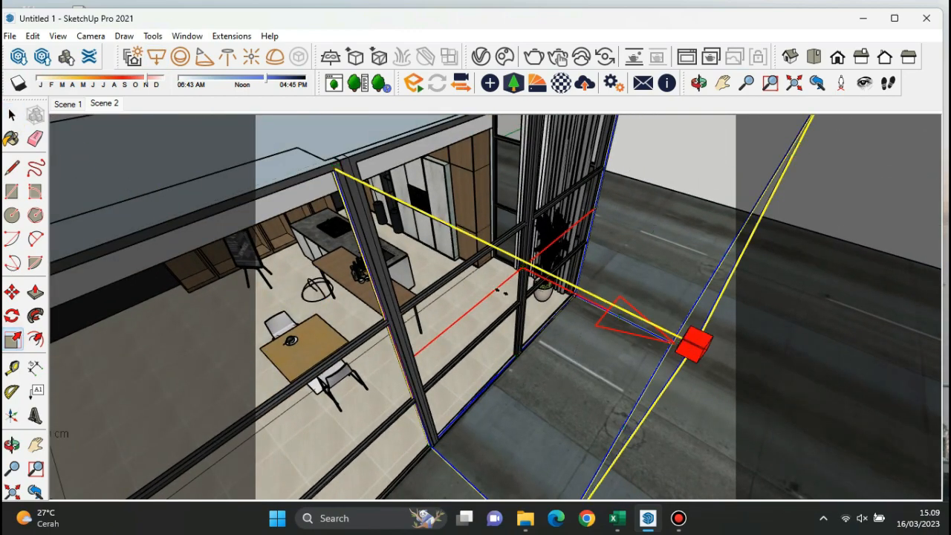
pyautogui.moveTo(475, 334); pyautogui.dragTo(499, 301, button='middle')
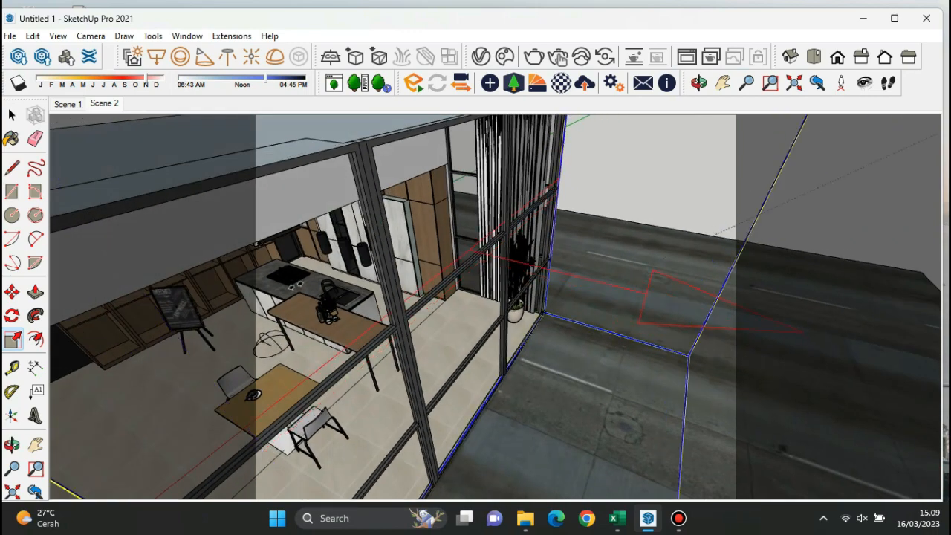
pyautogui.scroll(5, 327, 308)
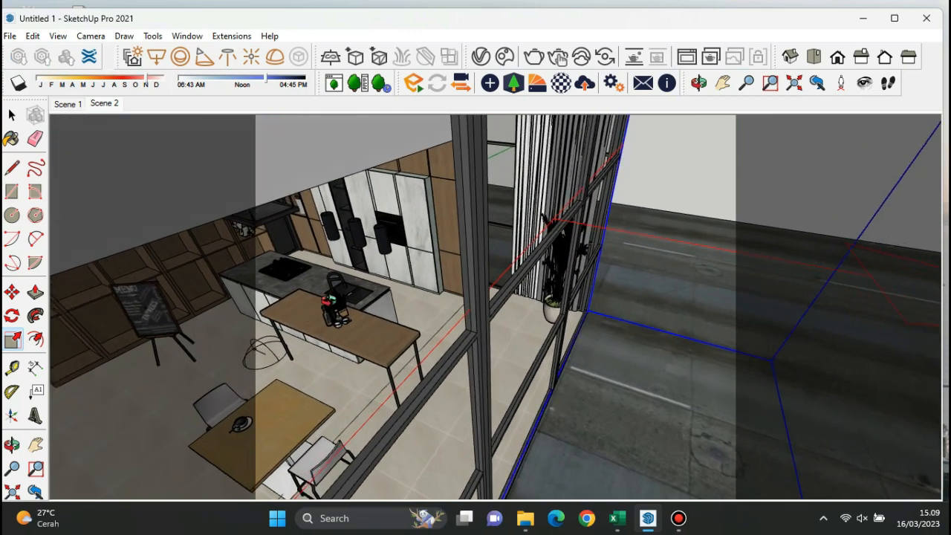
pyautogui.moveTo(330, 299); pyautogui.dragTo(263, 329, button='middle')
pyautogui.scroll(-4, 480, 274)
pyautogui.click(480, 274)
pyautogui.press('space')
pyautogui.scroll(3, 362, 306)
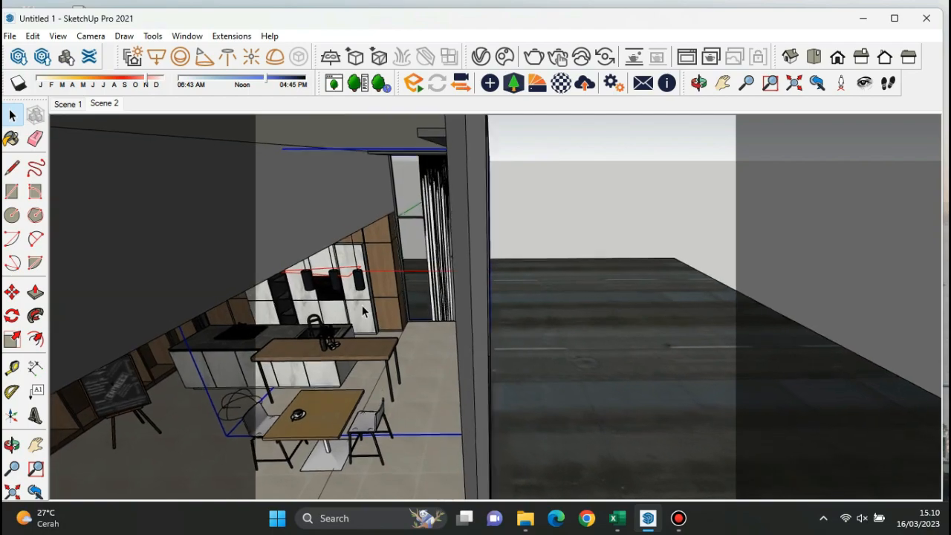
# Step: Rotate the rectangle light about the green axis so that it tilts slightly downward into the room
pyautogui.scroll(3, 363, 311)
pyautogui.moveTo(363, 311); pyautogui.dragTo(355, 286, button='middle')
pyautogui.click(12, 316)
pyautogui.click(433, 252)
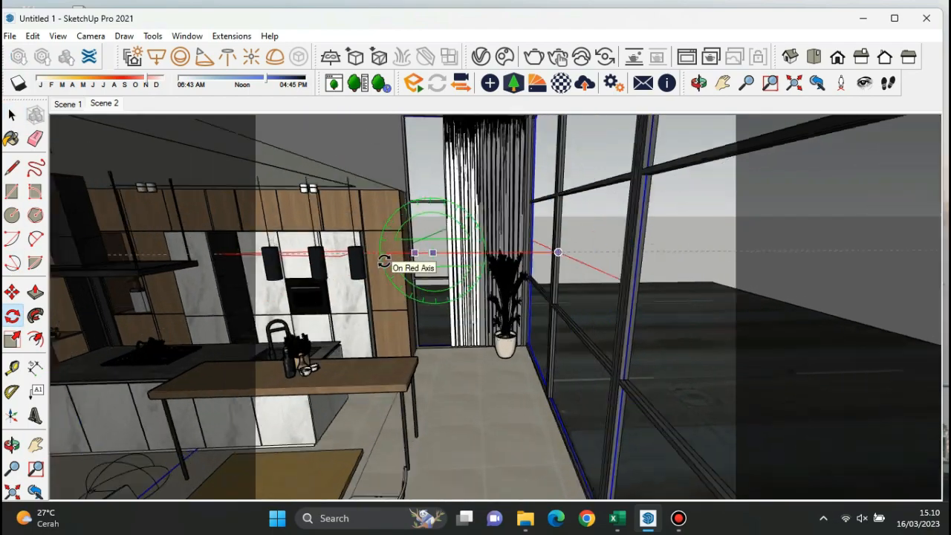
pyautogui.scroll(3, 382, 263)
pyautogui.scroll(-1, 380, 265)
# Step: Adjust the tilted rectangle light's position and size against the glass wall, checking it from outside and inside
pyautogui.press('m')
pyautogui.moveTo(594, 346); pyautogui.dragTo(541, 316, button='middle')
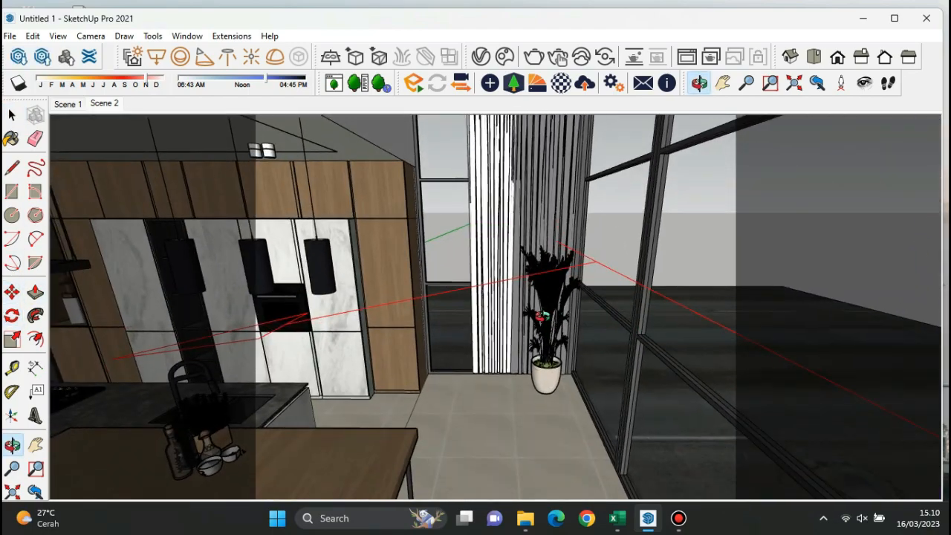
pyautogui.scroll(-3, 329, 207)
pyautogui.moveTo(329, 208); pyautogui.dragTo(611, 343, button='middle')
pyautogui.press('s')
pyautogui.scroll(-2, 363, 235)
pyautogui.scroll(-3, 363, 236)
pyautogui.moveTo(363, 235); pyautogui.dragTo(609, 280, button='middle')
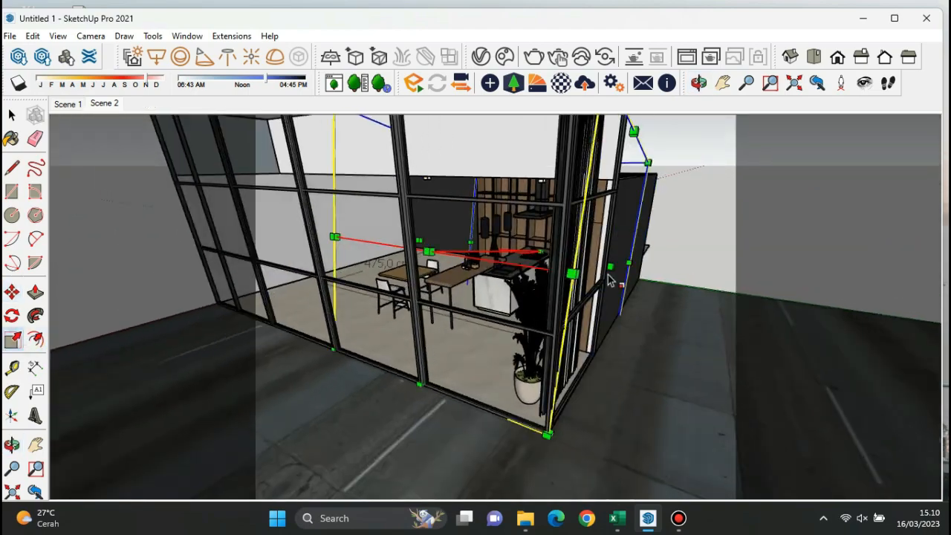
pyautogui.moveTo(326, 256); pyautogui.dragTo(386, 254, button='middle')
pyautogui.scroll(1, 386, 254)
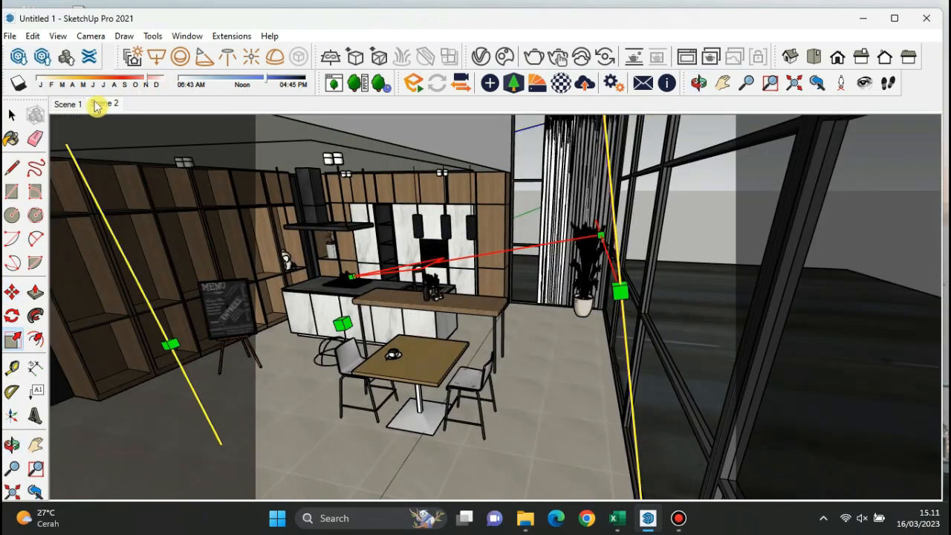
# Step: Return to the Scene 1 kitchen view and deselect the rectangle light
pyautogui.click(95, 106)
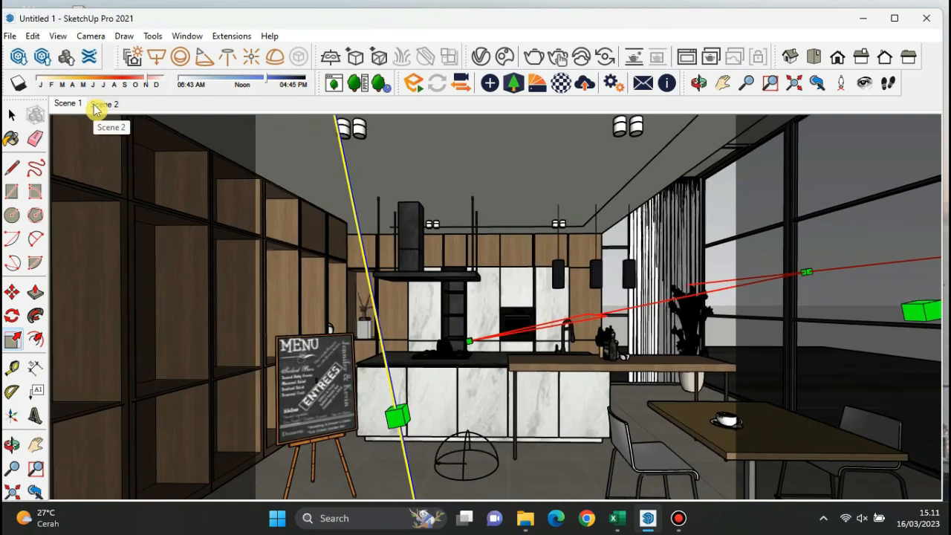
pyautogui.click(13, 113)
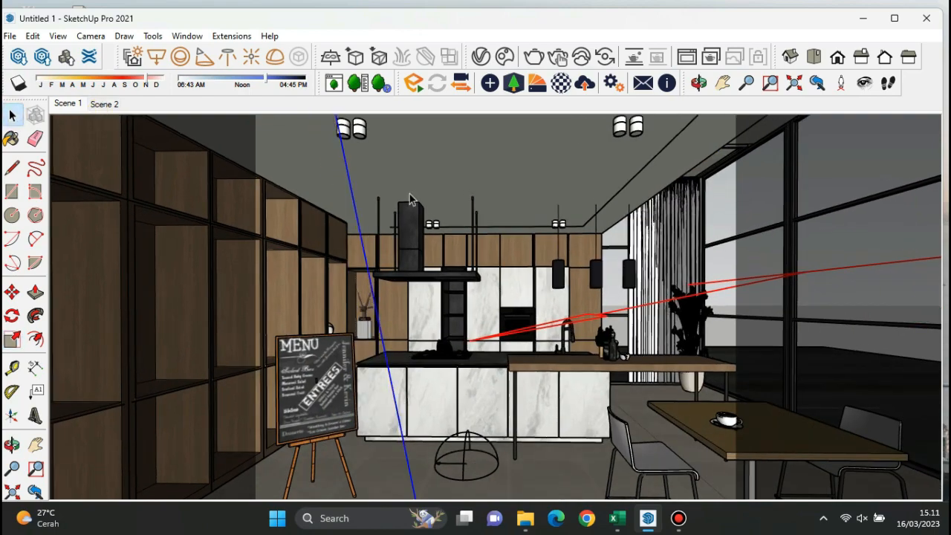
pyautogui.click(410, 195)
pyautogui.click(331, 166)
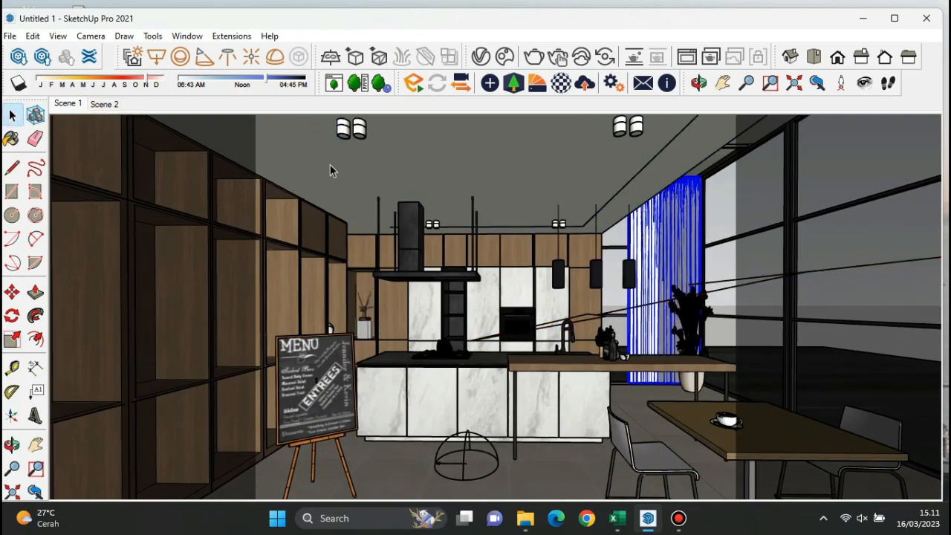
# Step: In the V-Ray light settings, make the Rectangle Light invisible and set its directionality to 0.19
pyautogui.click(480, 58)
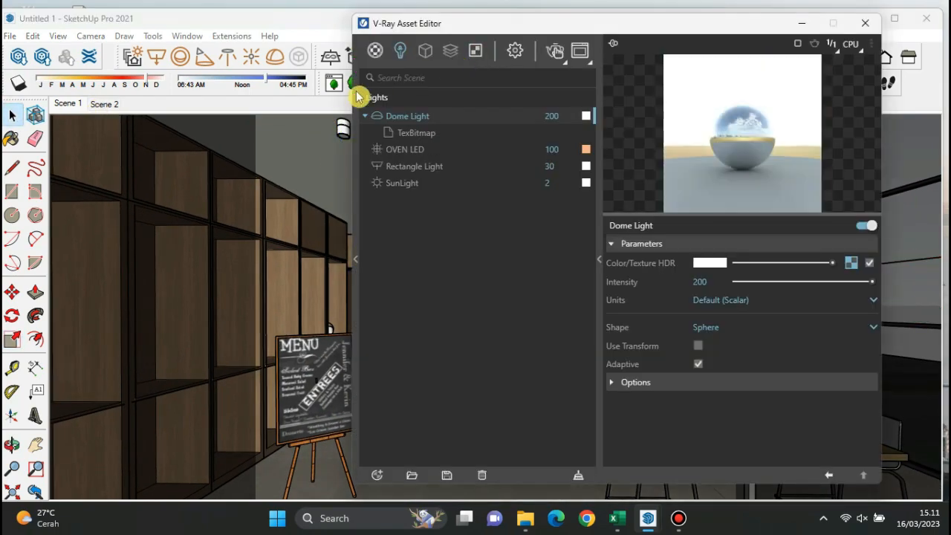
pyautogui.click(435, 167)
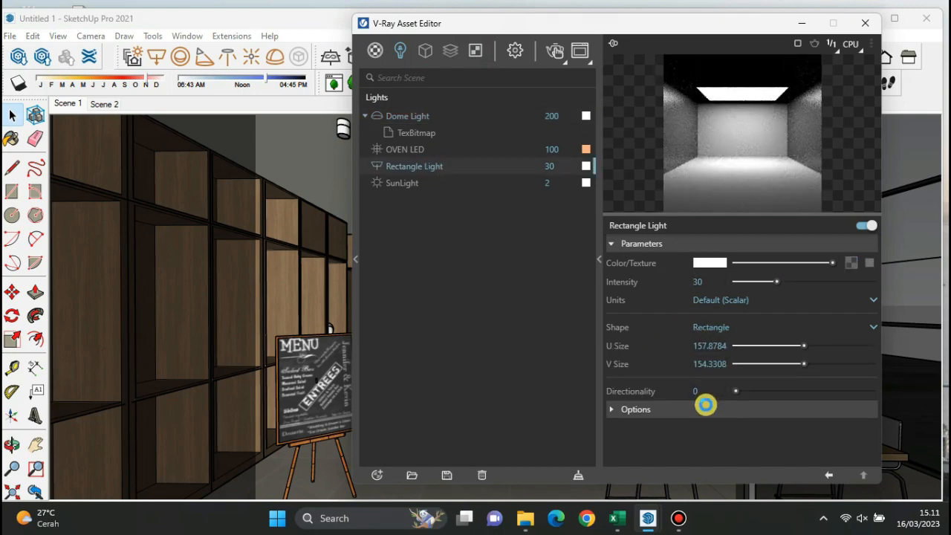
pyautogui.click(705, 407)
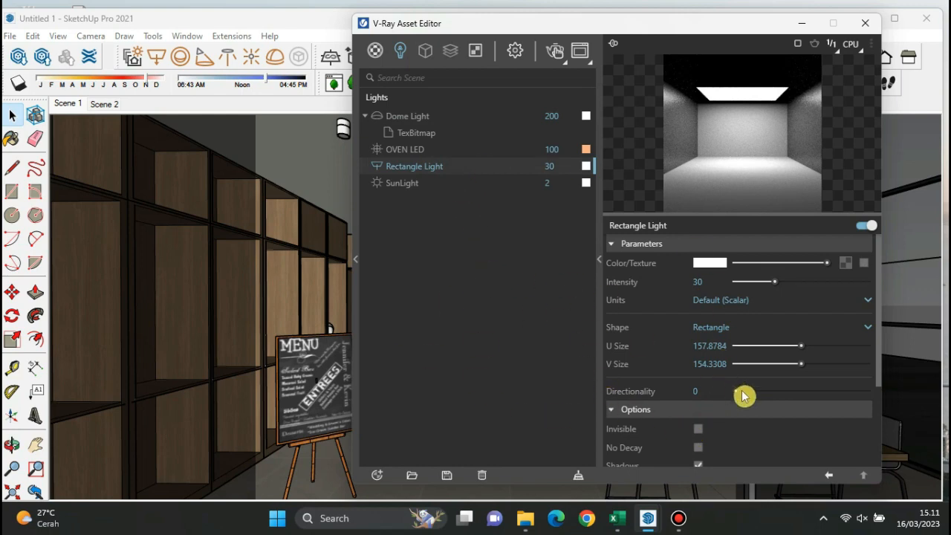
pyautogui.click(698, 430)
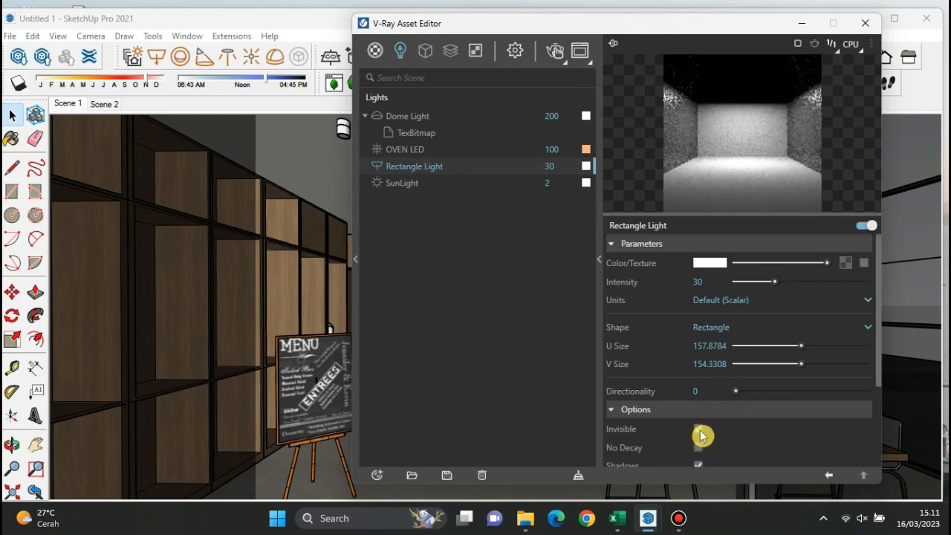
pyautogui.moveTo(740, 397); pyautogui.dragTo(762, 395)
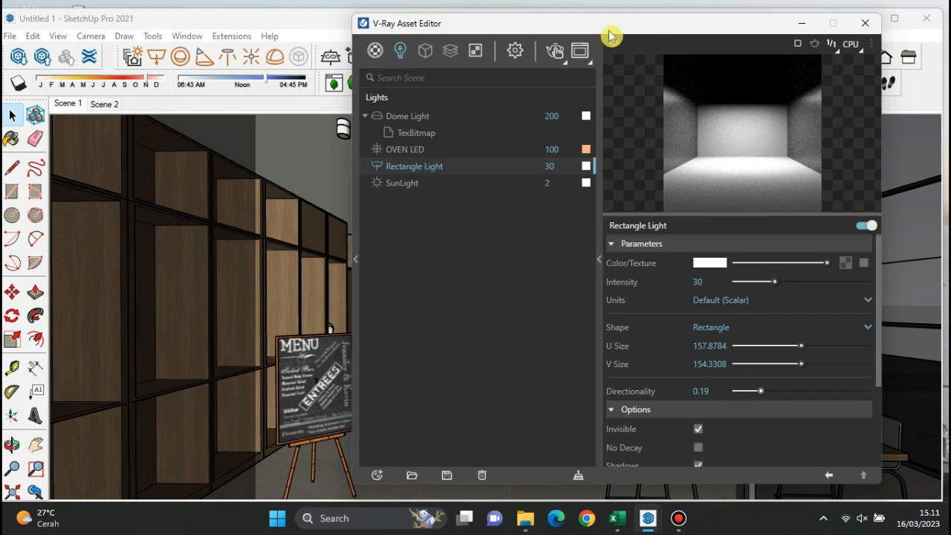
# Step: Change the window rectangle light's color to pale blue with R 0.789, G 0.885 and B 0.945
pyautogui.moveTo(609, 26); pyautogui.dragTo(606, 18)
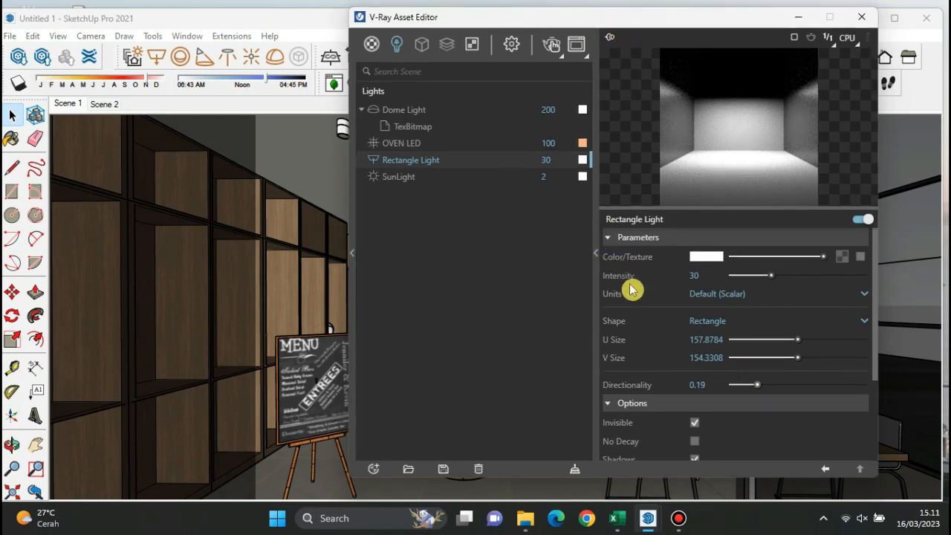
pyautogui.click(713, 258)
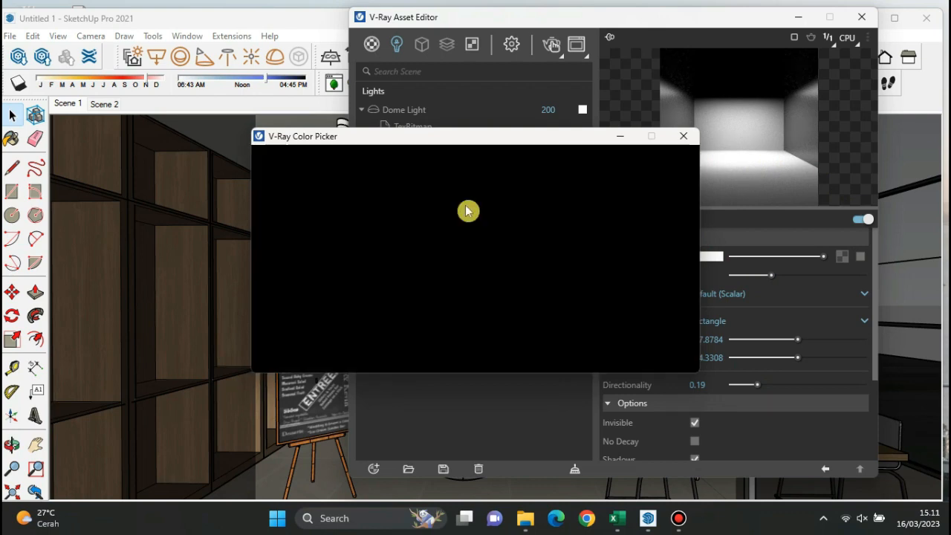
pyautogui.click(453, 250)
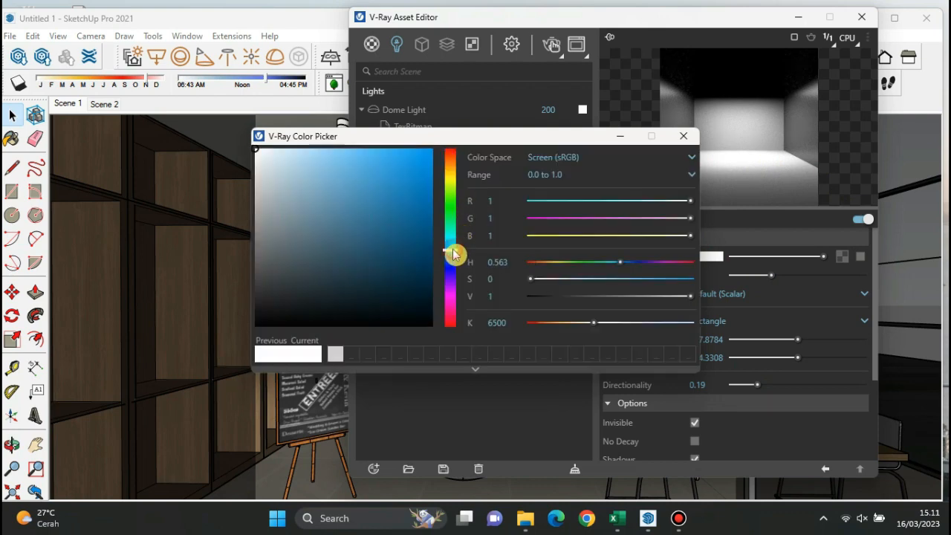
pyautogui.moveTo(320, 182); pyautogui.dragTo(281, 163)
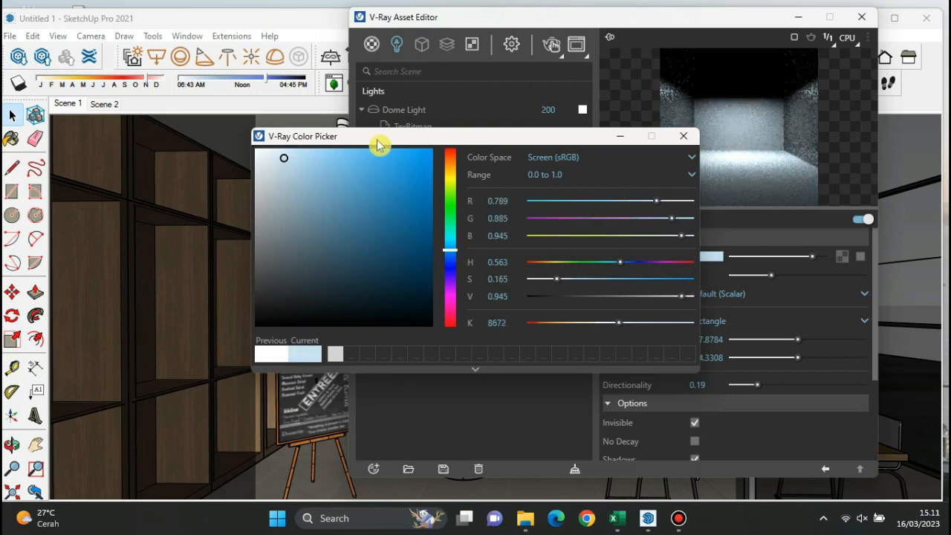
pyautogui.click(680, 139)
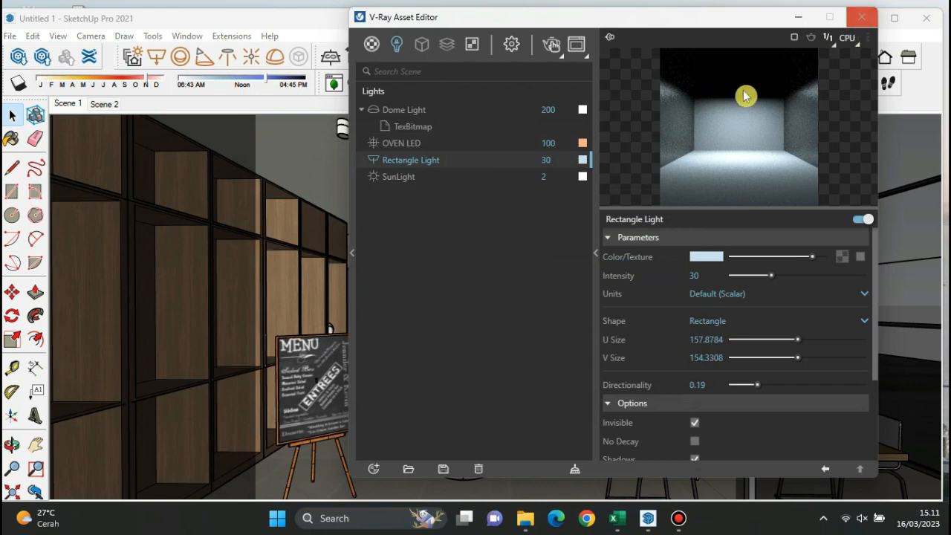
# Step: Set the window rectangle light's intensity to 25 and start a V-Ray interactive render of the kitchen view
pyautogui.doubleClick(562, 160)
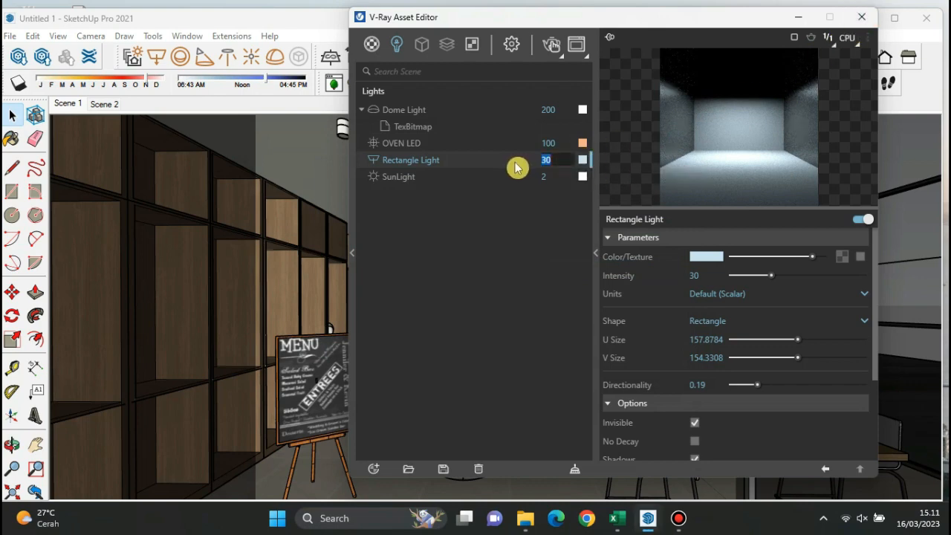
pyautogui.write('25')
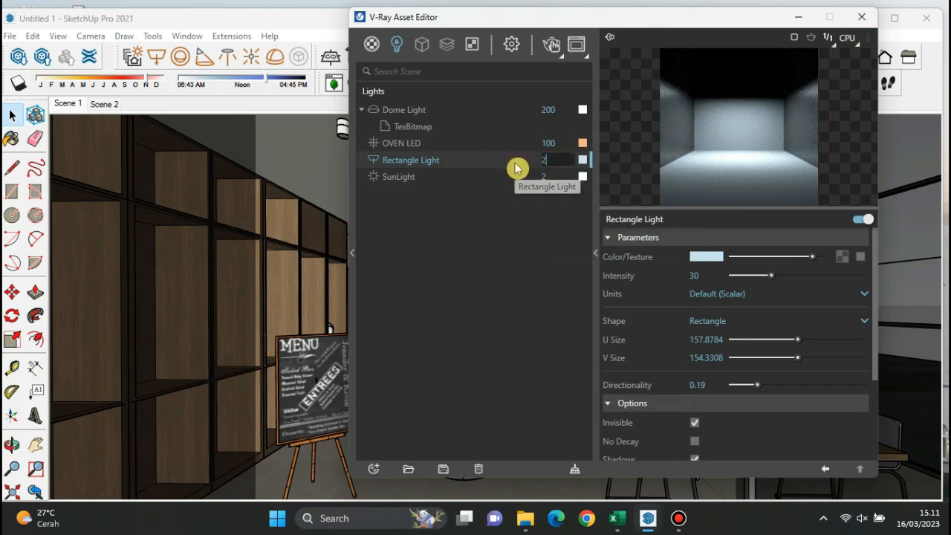
pyautogui.click(530, 222)
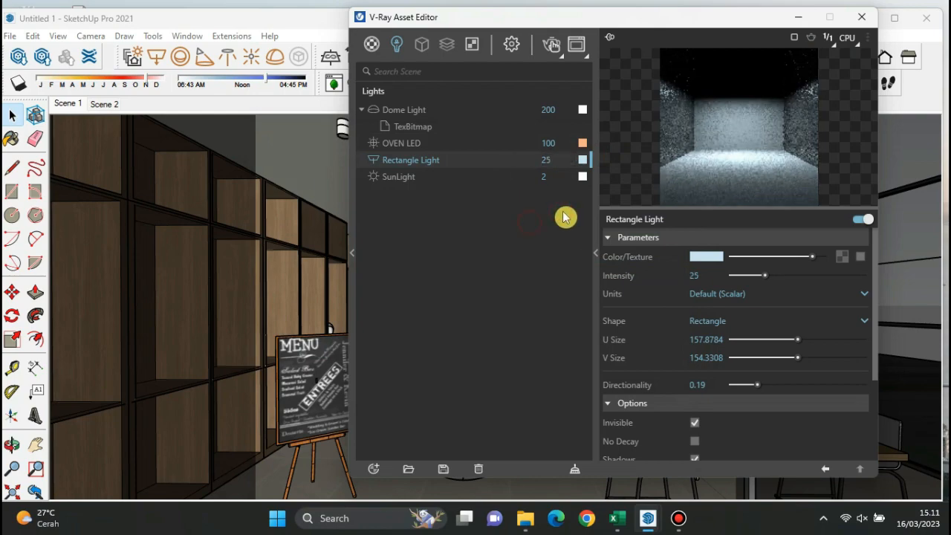
pyautogui.click(860, 17)
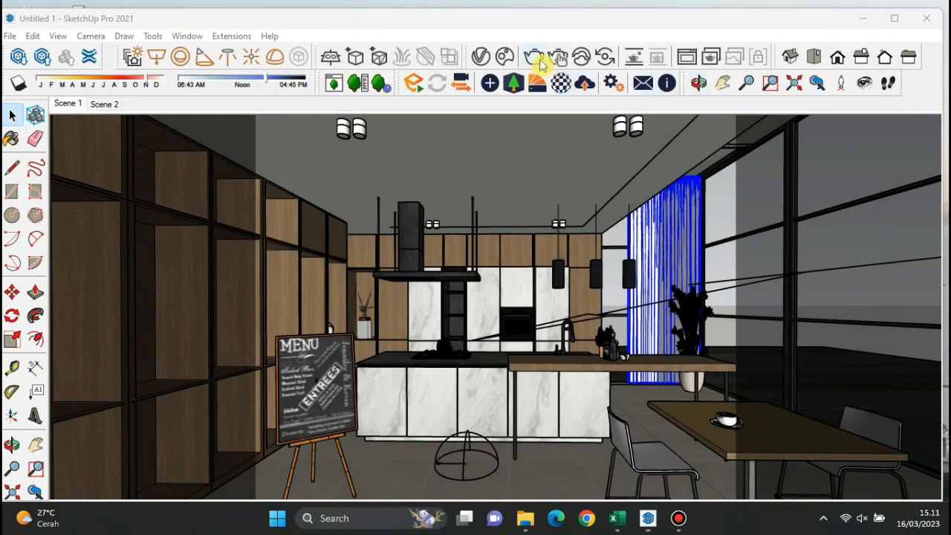
pyautogui.click(558, 58)
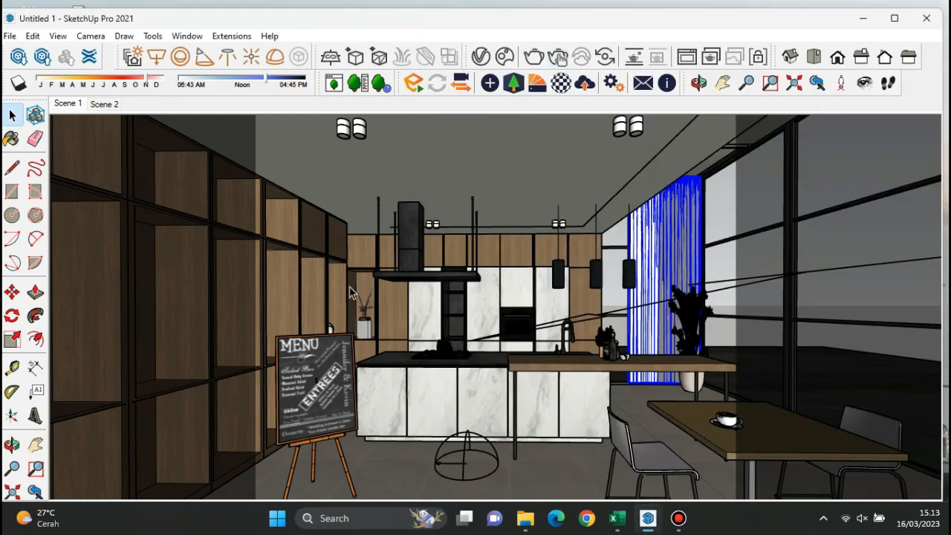
# Step: Draw a rectangle light of about 21.3 by 8.7 under the ceiling of the wooden niche holding the antelope sculpture, and select it
pyautogui.scroll(6, 351, 291)
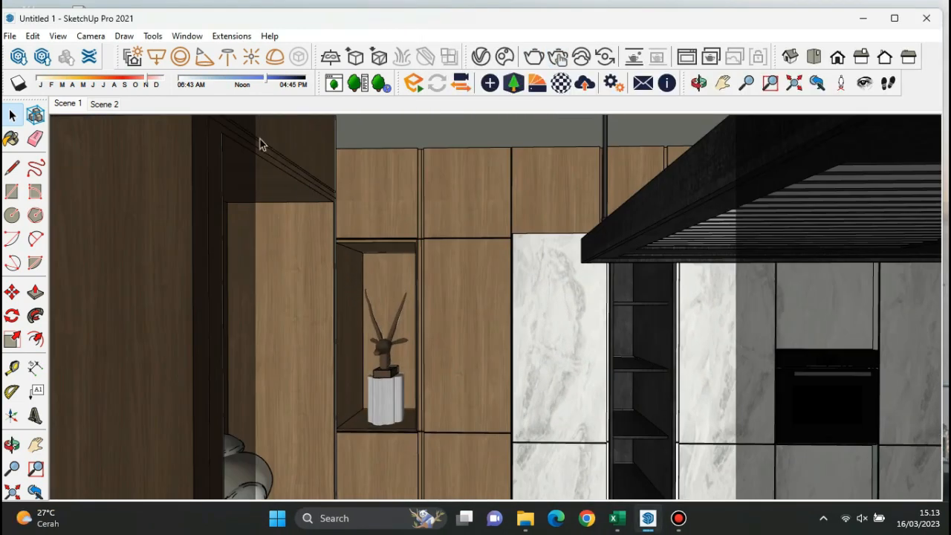
pyautogui.click(156, 56)
pyautogui.scroll(8, 376, 265)
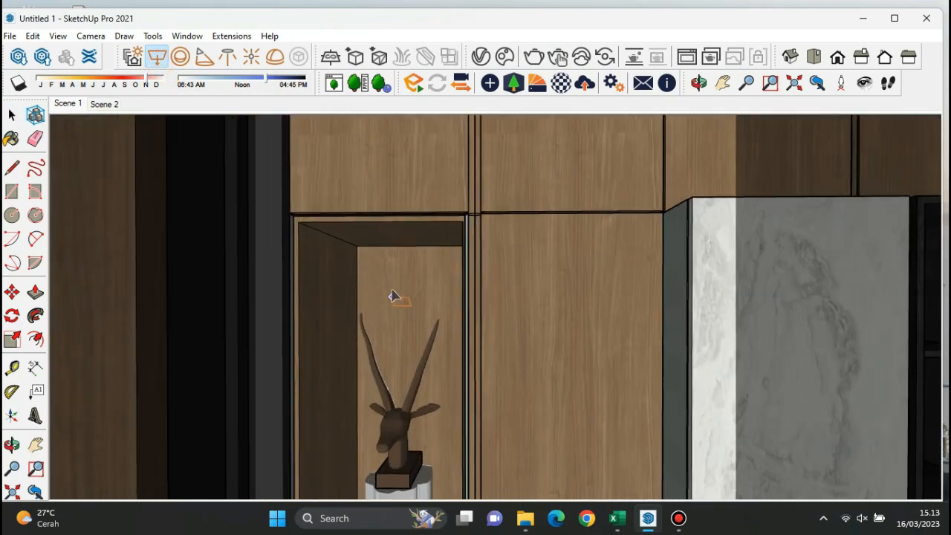
pyautogui.scroll(2, 376, 265)
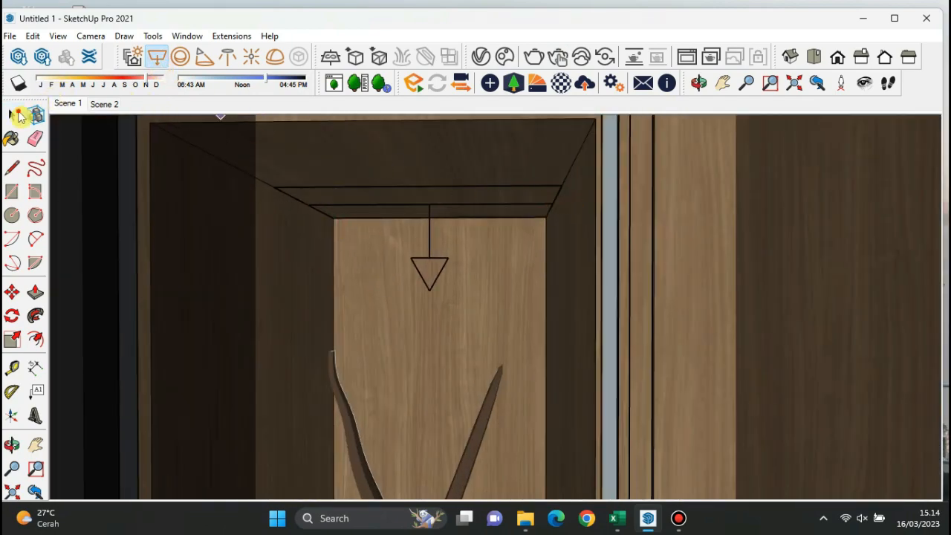
pyautogui.click(14, 115)
pyautogui.click(447, 268)
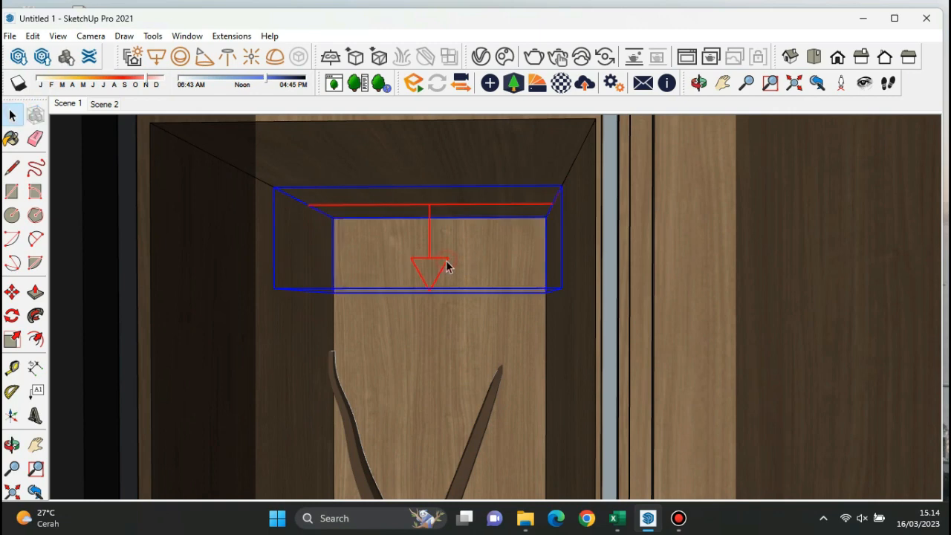
# Step: Make the niche's rectangle light invisible in the V-Ray light settings
pyautogui.click(481, 60)
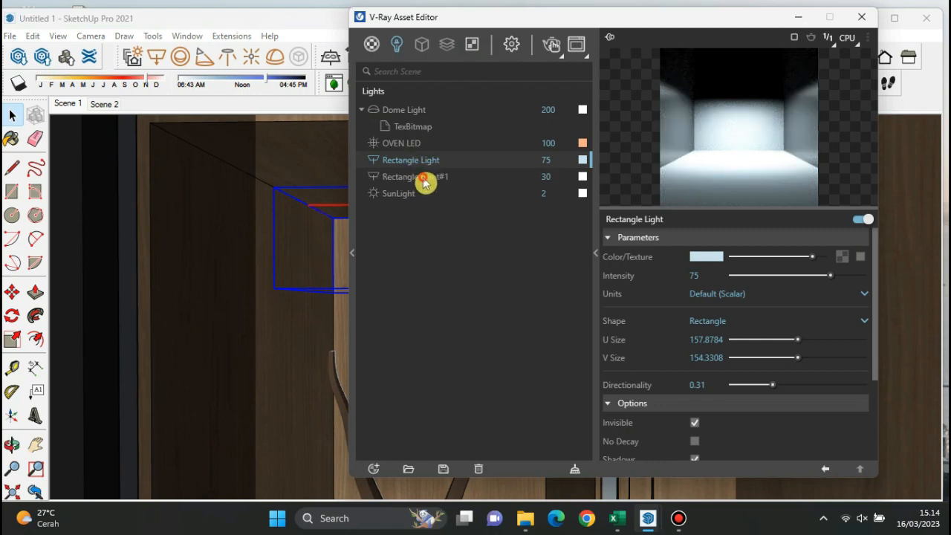
pyautogui.click(424, 179)
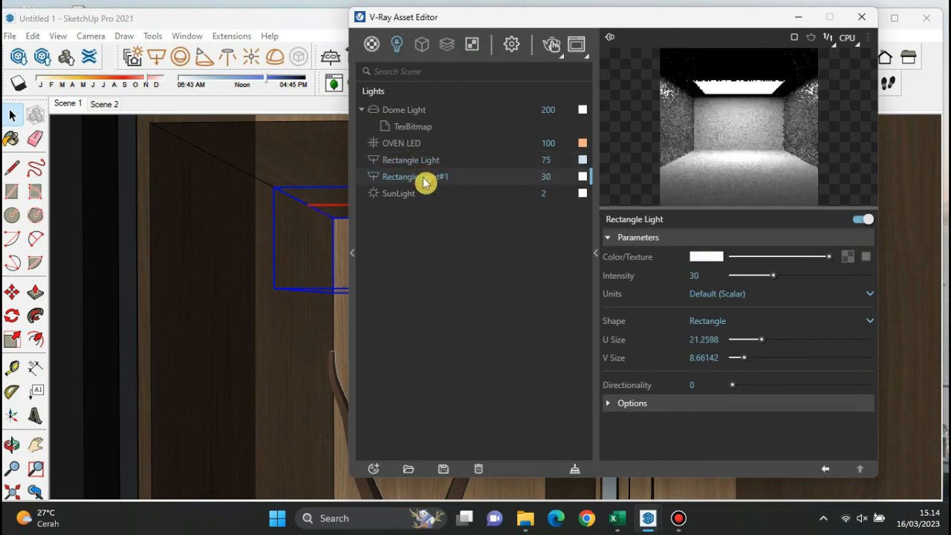
pyautogui.click(732, 405)
pyautogui.click(694, 422)
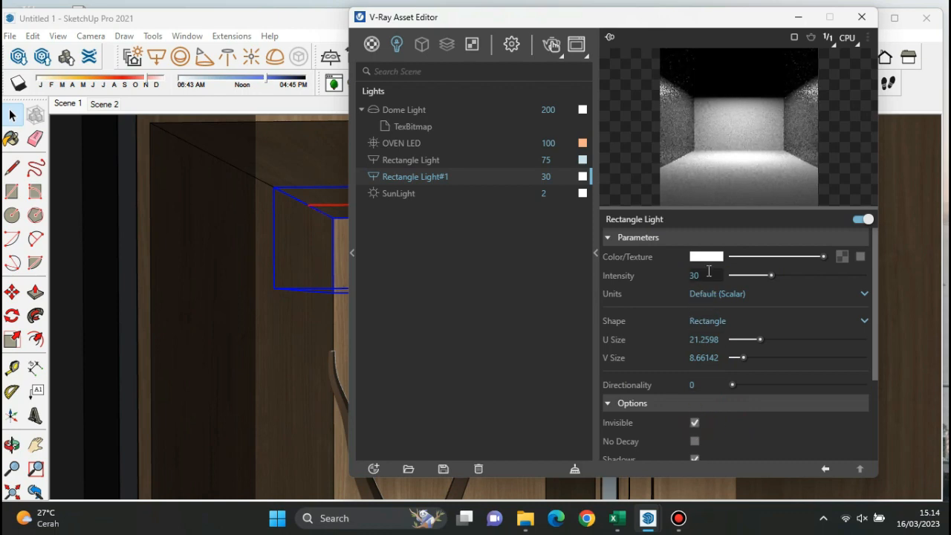
# Step: Give the niche light a warm yellow color (R 0.984, G 0.89, B 0.56), set its directionality to 0.23, and open its intensity for editing
pyautogui.click(706, 256)
pyautogui.click(448, 172)
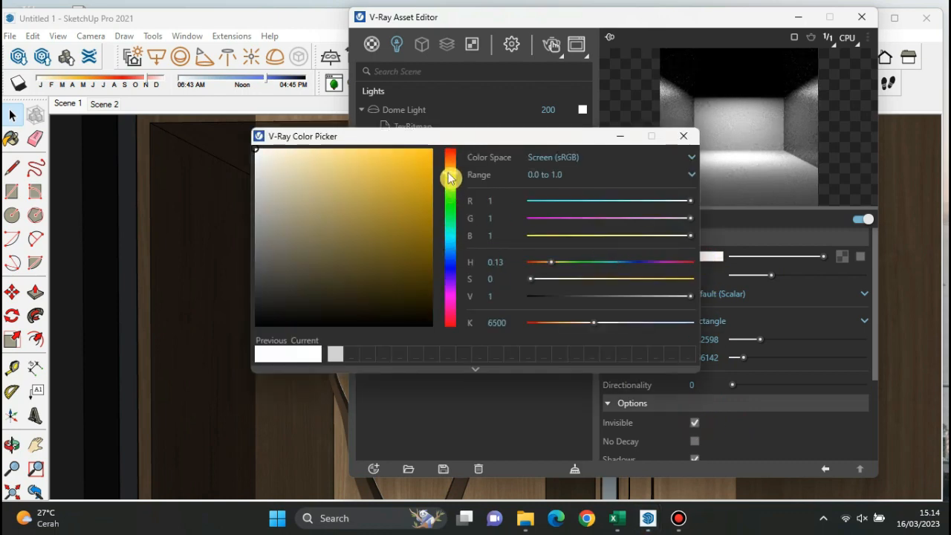
pyautogui.click(332, 156)
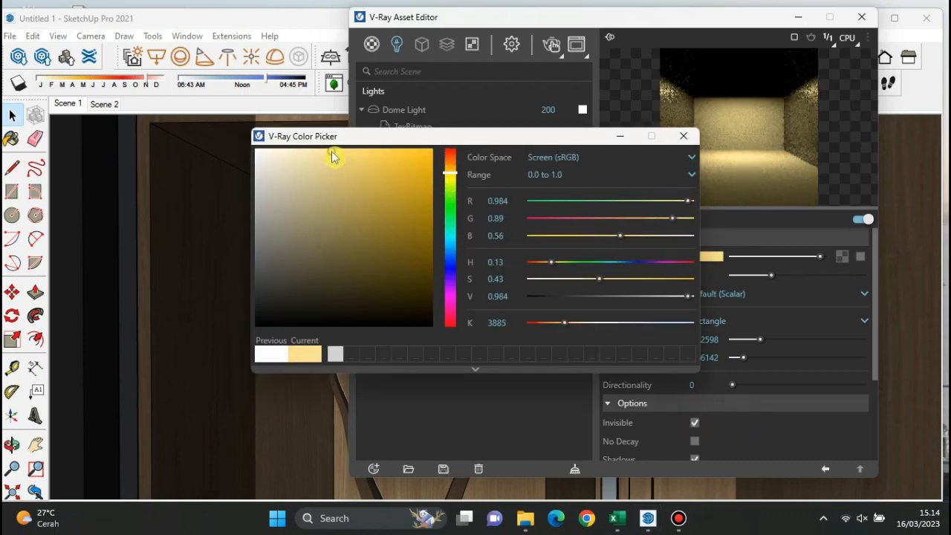
pyautogui.click(684, 136)
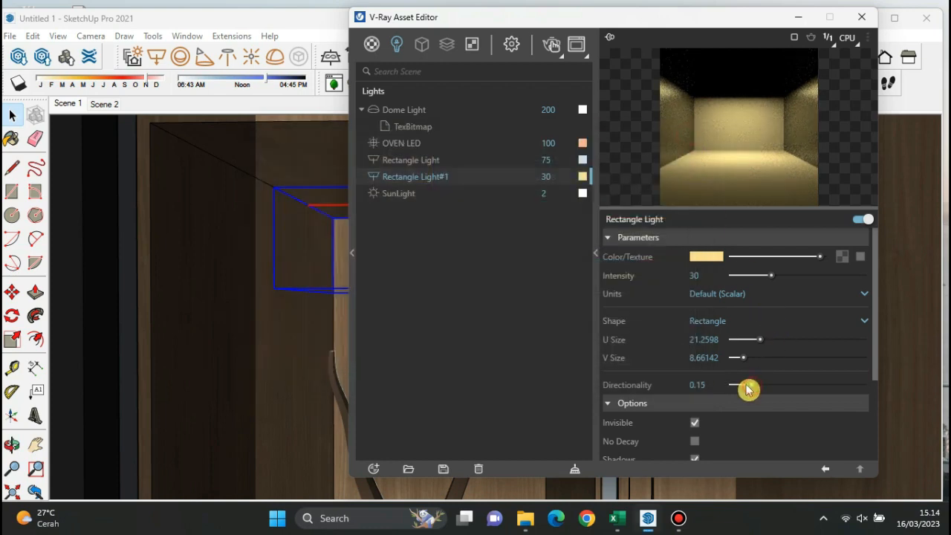
pyautogui.moveTo(748, 388); pyautogui.dragTo(765, 391)
pyautogui.click(543, 229)
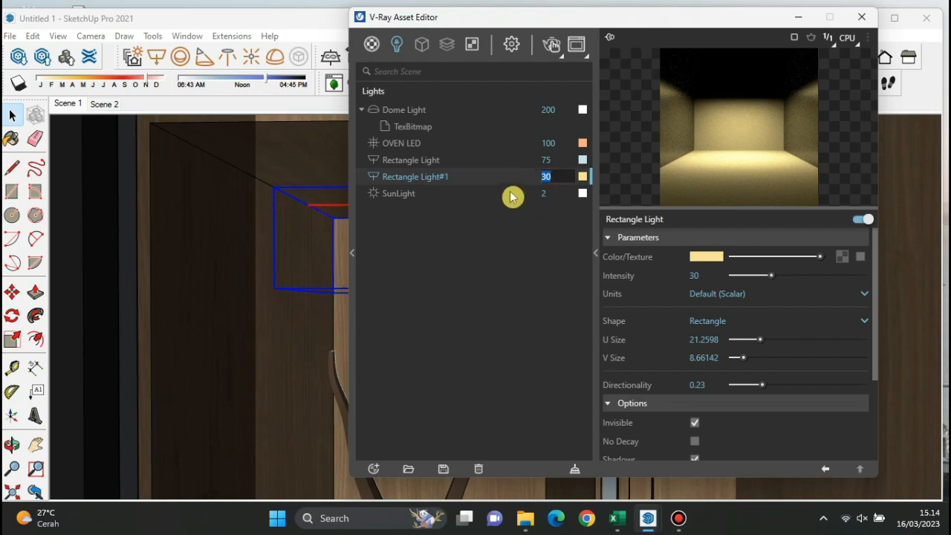
# Step: Return to the Scene 1 kitchen view and start a V-Ray interactive render with the niche light
pyautogui.click(862, 16)
pyautogui.click(100, 107)
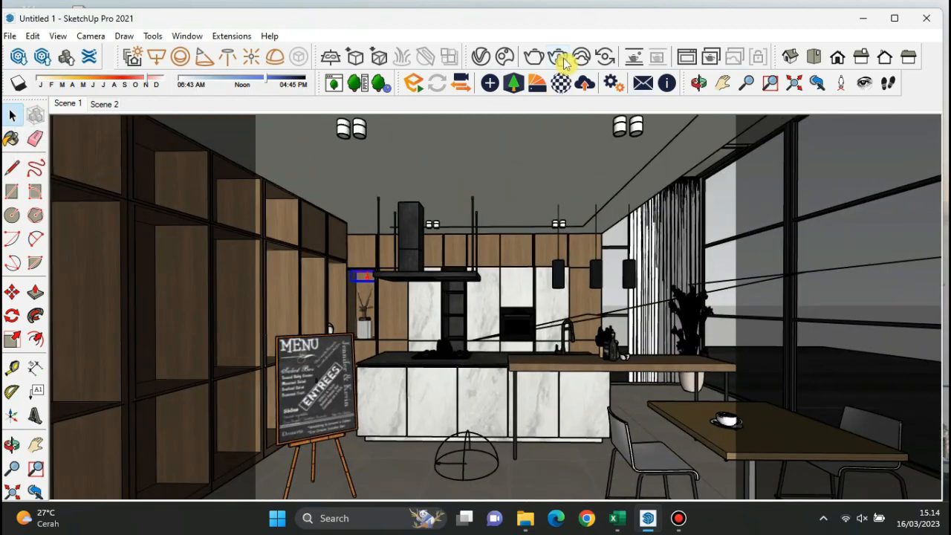
pyautogui.click(564, 61)
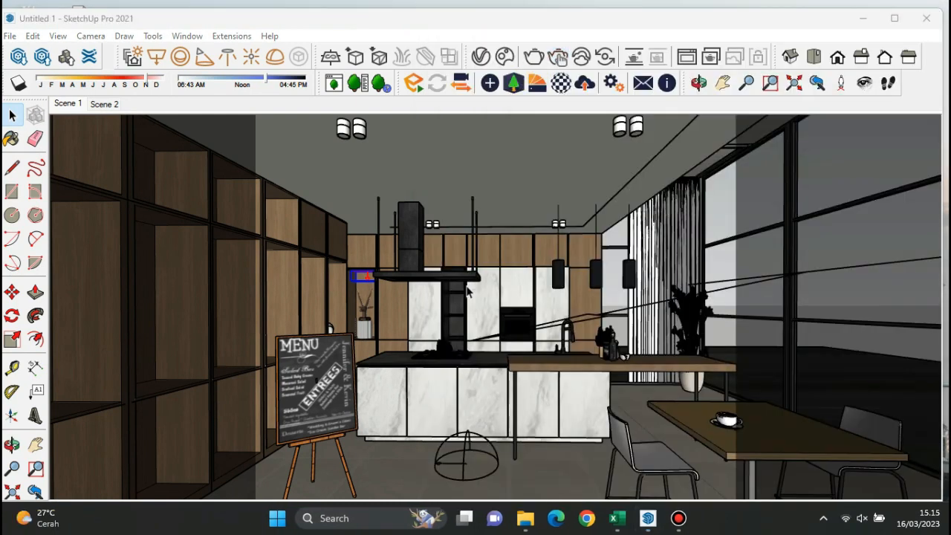
# Step: Draw a rectangle light of about 14.2 by 14.5 under the ceiling of the dark shelf's top compartment, and select it
pyautogui.scroll(6, 454, 293)
pyautogui.scroll(5, 450, 276)
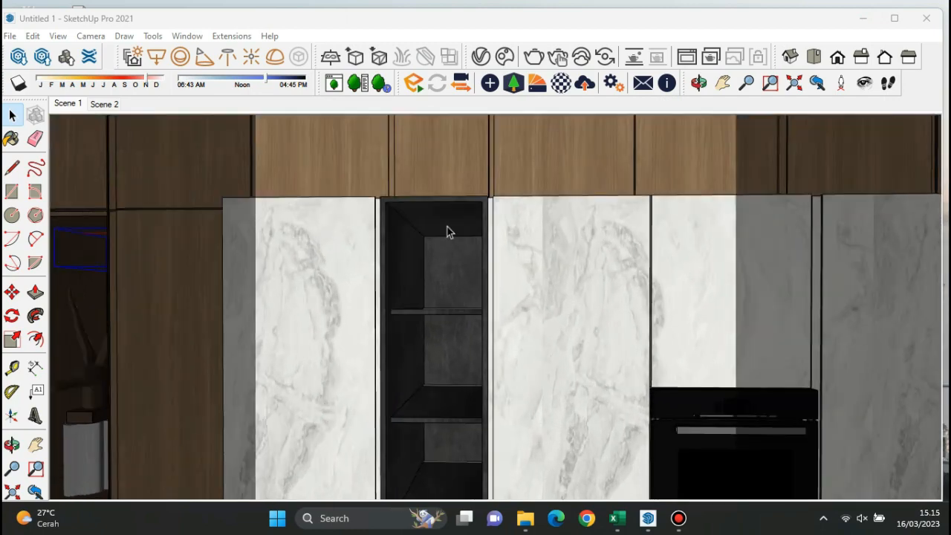
pyautogui.click(157, 57)
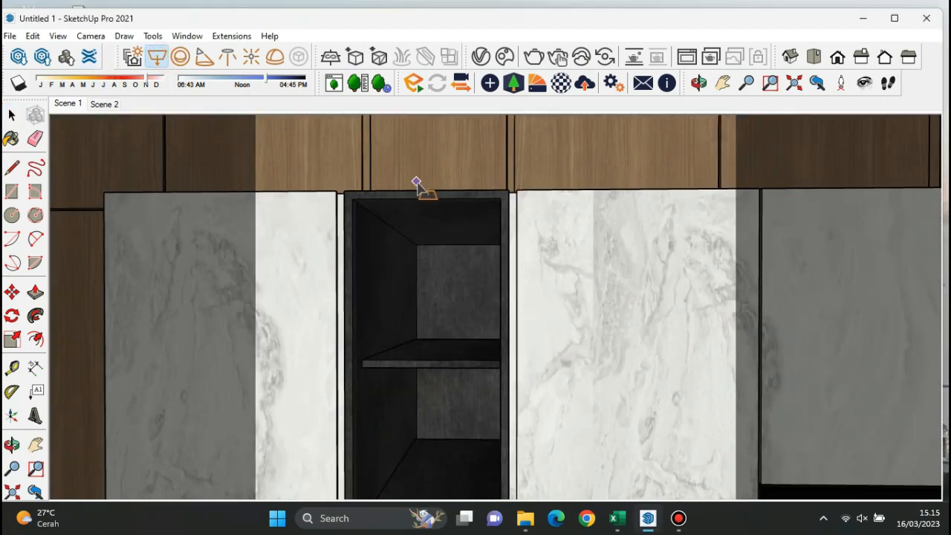
pyautogui.scroll(5, 418, 249)
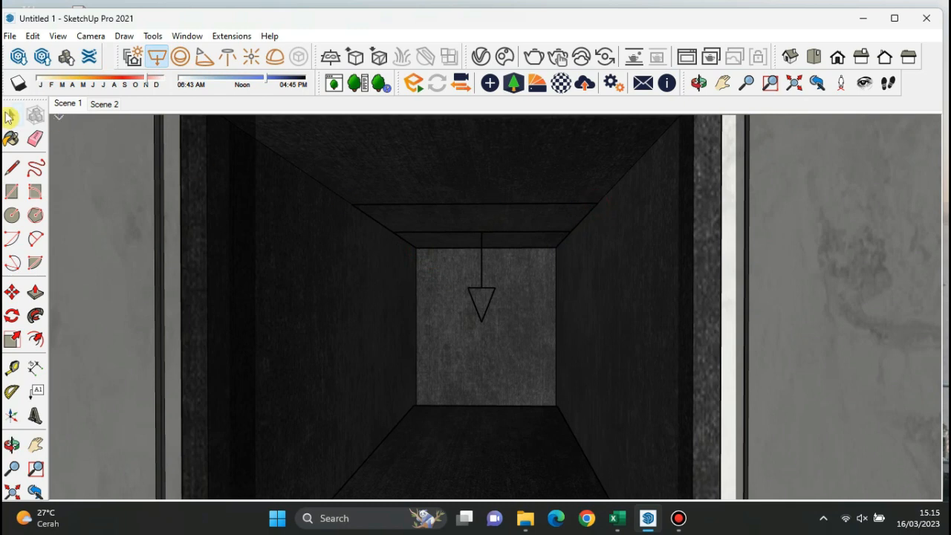
pyautogui.click(9, 116)
pyautogui.click(495, 291)
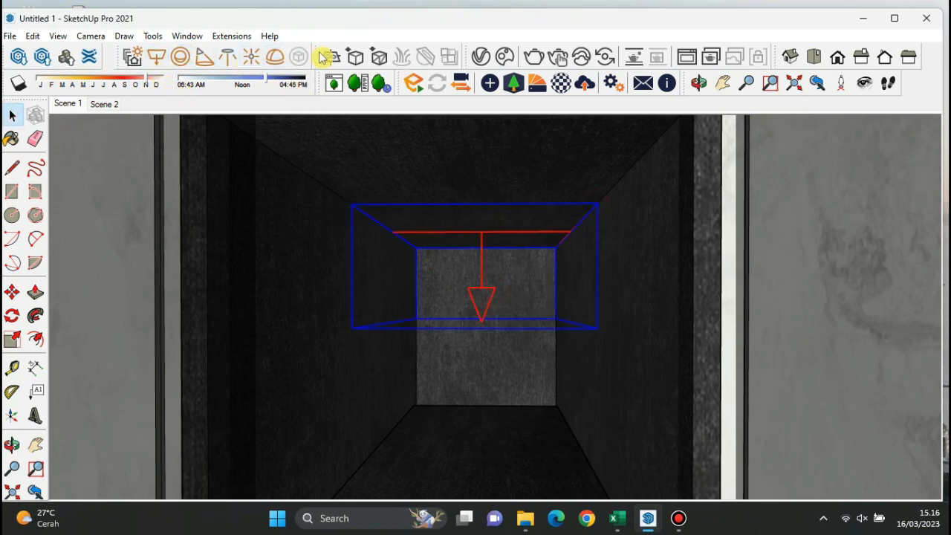
# Step: Make the dark shelf's rectangle light invisible, with directionality 0.2 and intensity 75
pyautogui.click(480, 57)
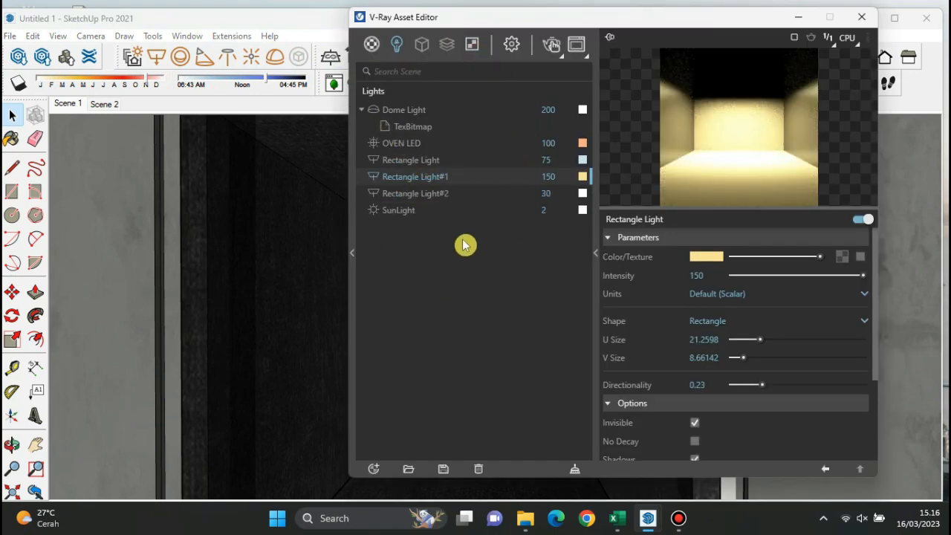
pyautogui.click(455, 195)
pyautogui.click(663, 394)
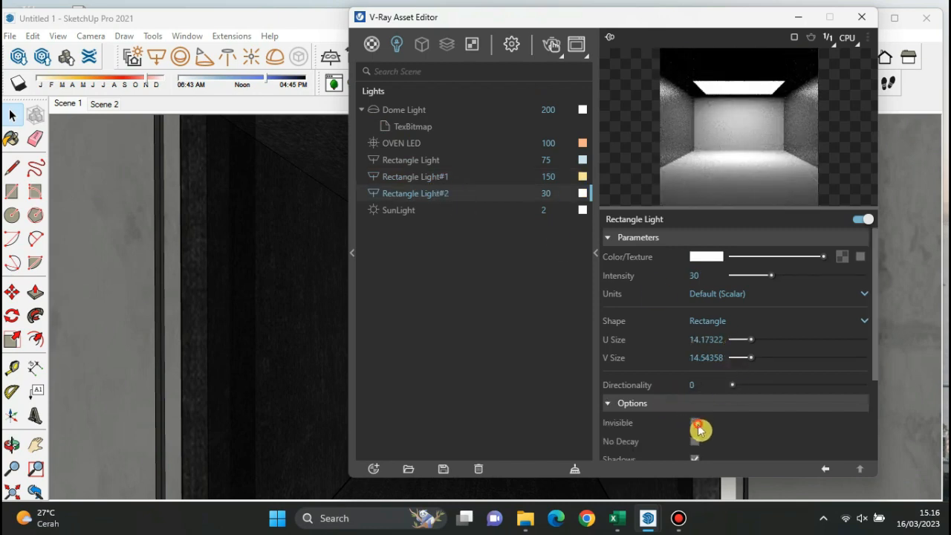
pyautogui.click(697, 424)
pyautogui.moveTo(740, 386); pyautogui.dragTo(759, 388)
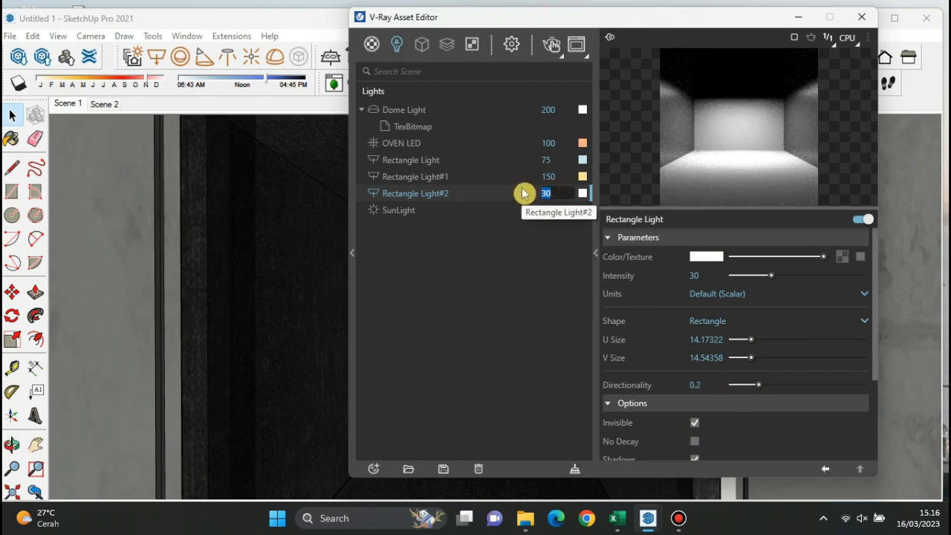
pyautogui.write('75')
pyautogui.press('Return')
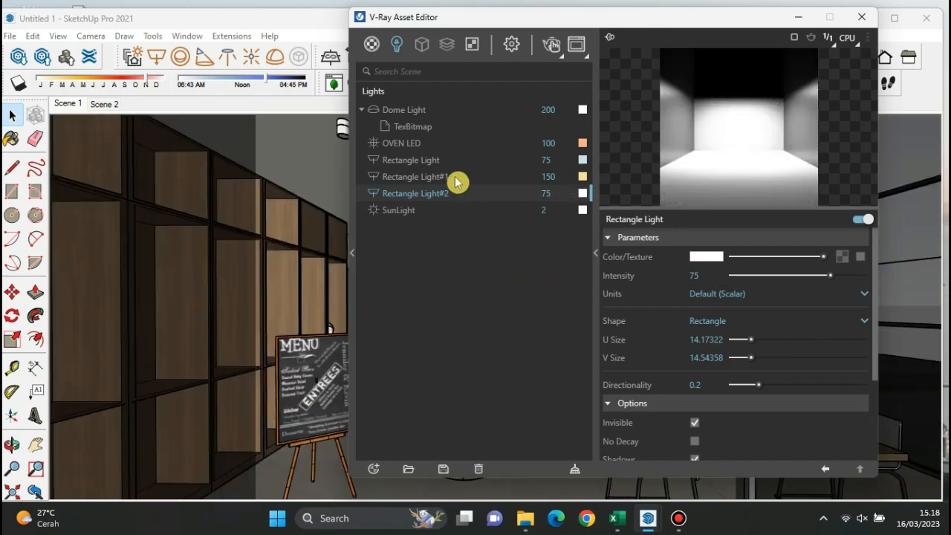
# Step: Copy the warm yellow color of Rectangle Light#1 and paste it onto Rectangle Light#2
pyautogui.click(582, 177)
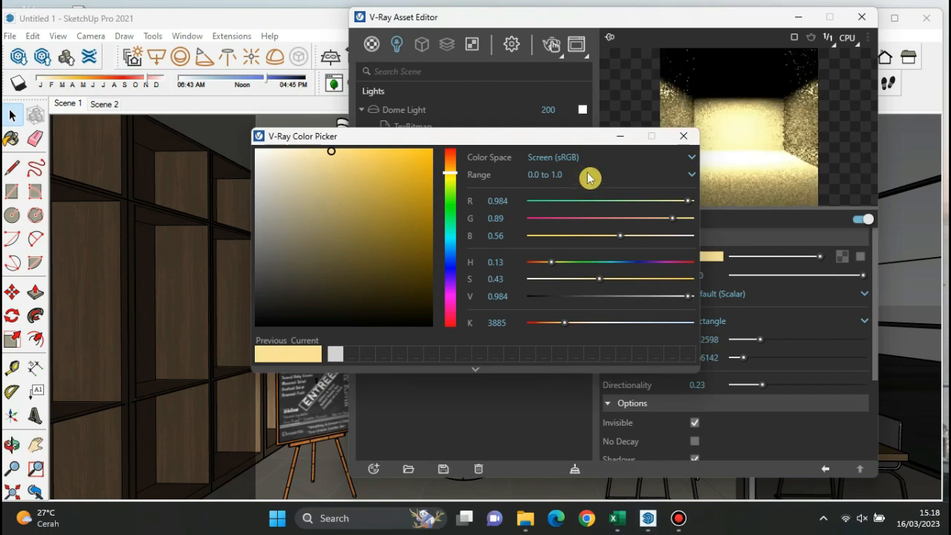
pyautogui.click(683, 137)
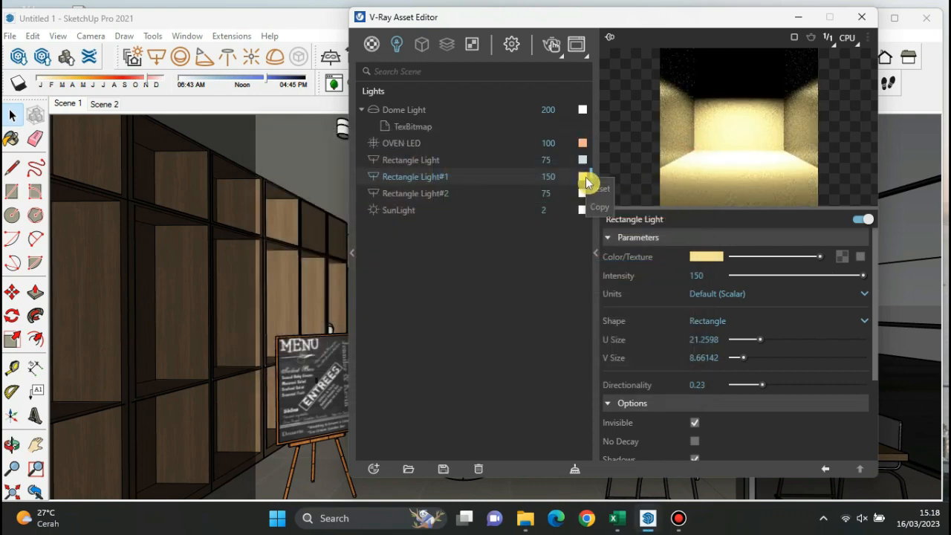
pyautogui.click(438, 194)
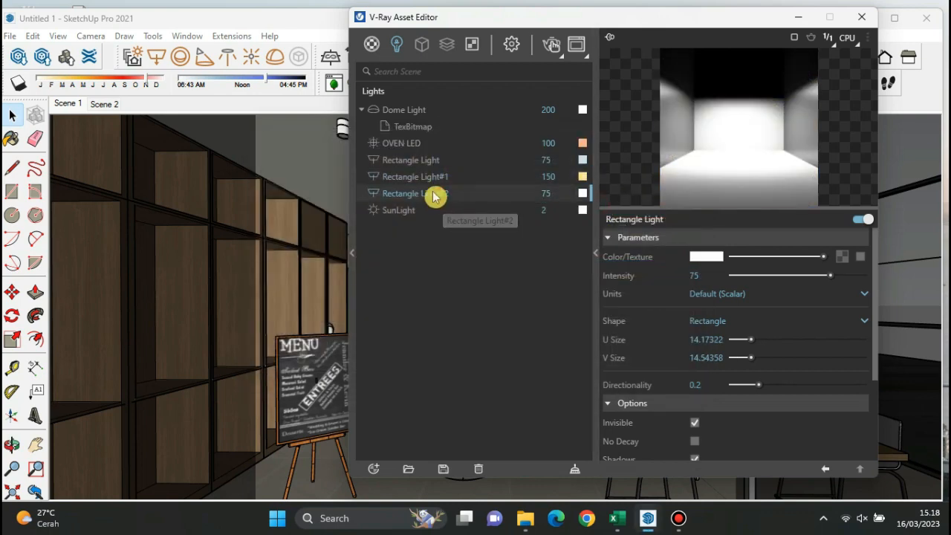
pyautogui.rightClick(694, 258)
pyautogui.click(709, 300)
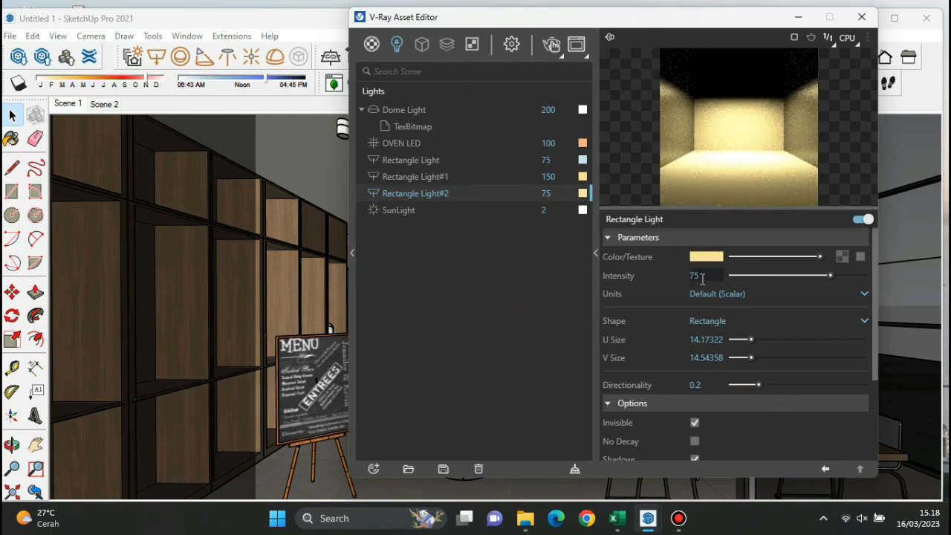
# Step: Set the intensity of Rectangle Light#2 to 150 and return to the Scene 1 view
pyautogui.write('150')
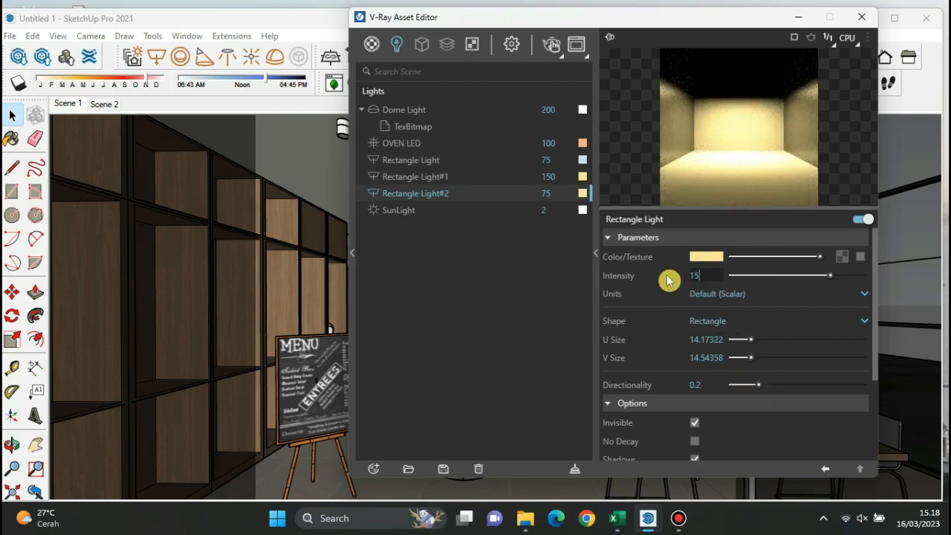
pyautogui.click(860, 16)
pyautogui.click(70, 103)
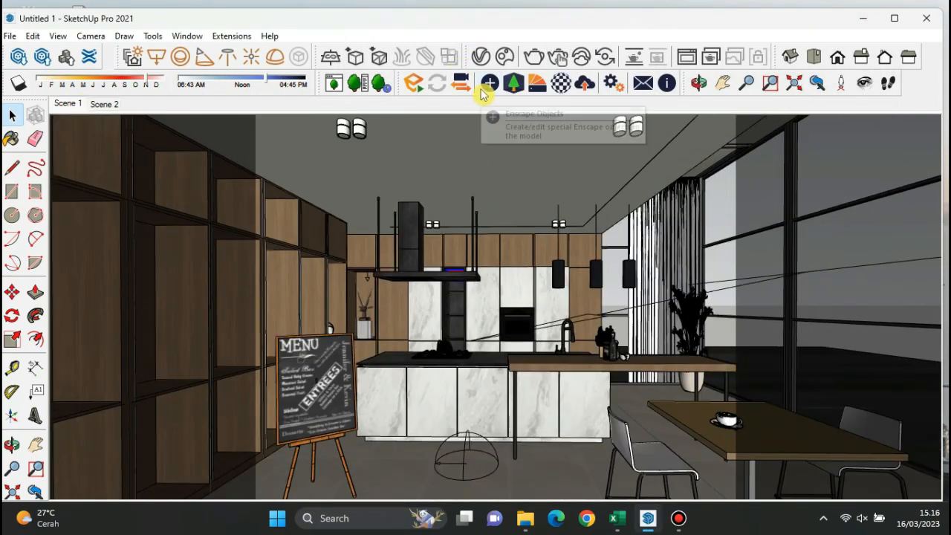
# Step: Copy the rectangle light from the dark shelf's top compartment down to the underside of the first shelf board
pyautogui.scroll(6, 460, 296)
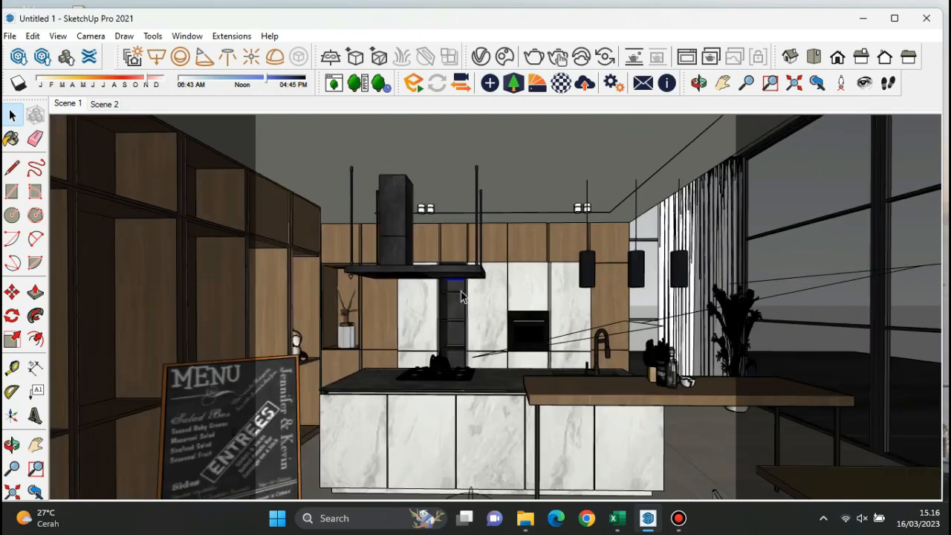
pyautogui.scroll(5, 458, 287)
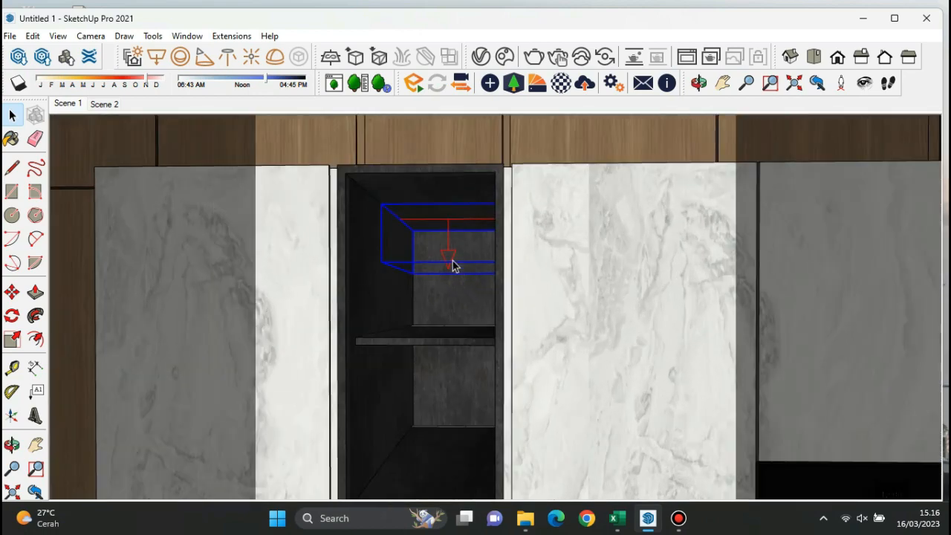
pyautogui.click(12, 292)
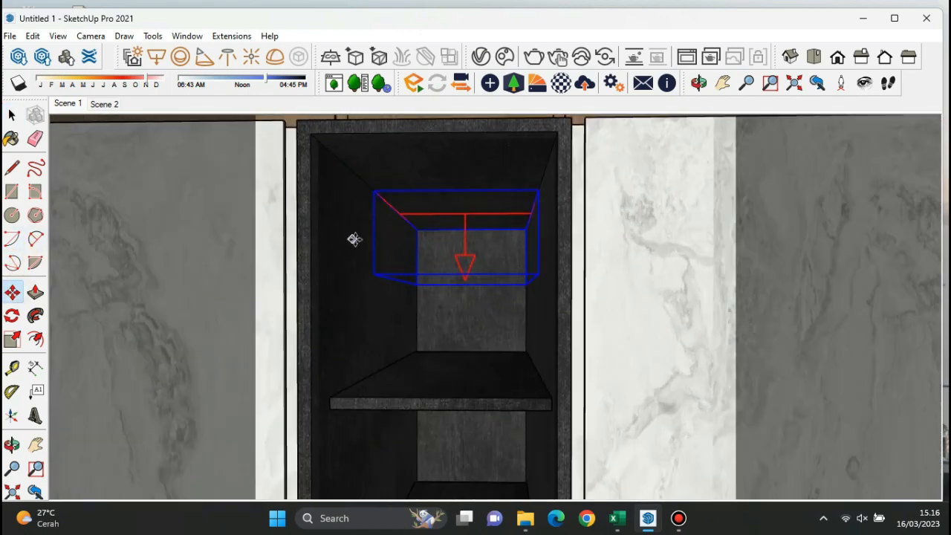
pyautogui.click(415, 230)
pyautogui.press('ctrl')
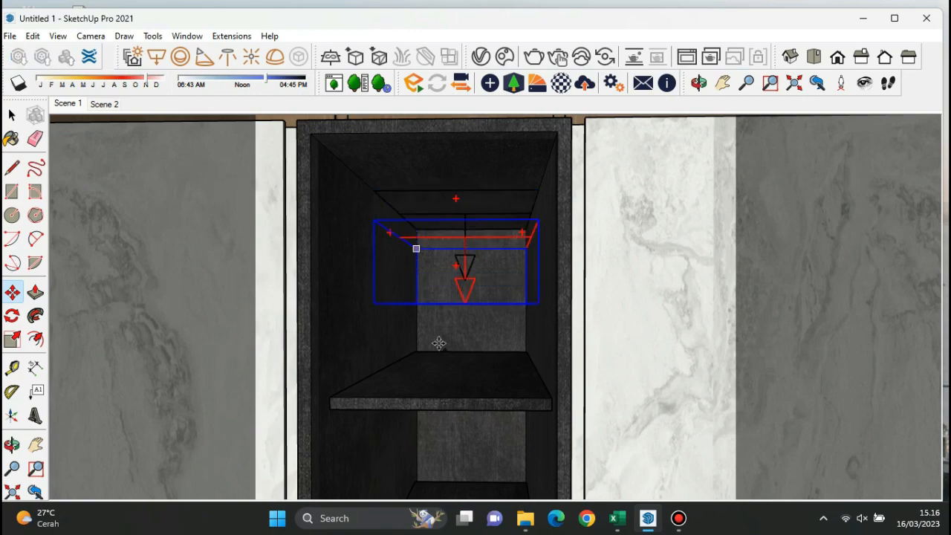
pyautogui.scroll(2, 443, 423)
pyautogui.moveTo(418, 406); pyautogui.dragTo(420, 354, button='middle')
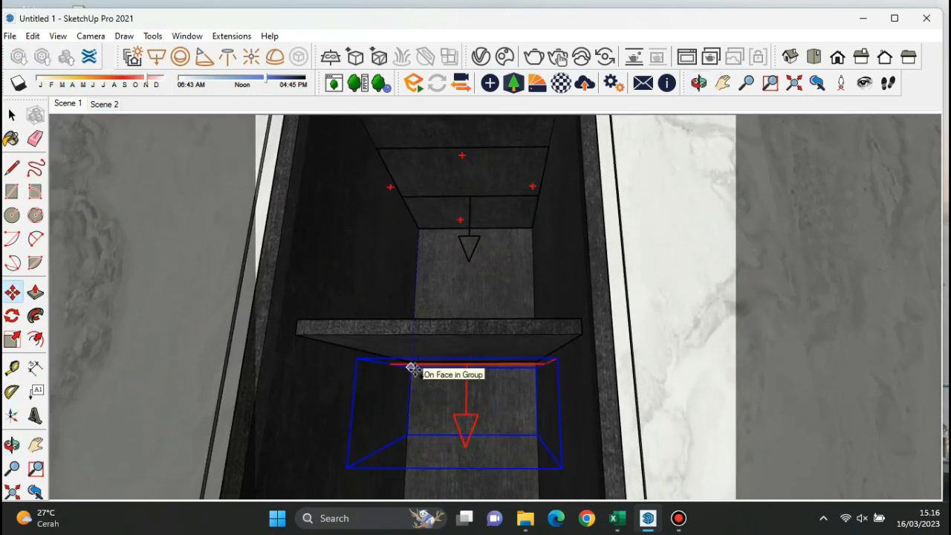
pyautogui.scroll(5, 414, 377)
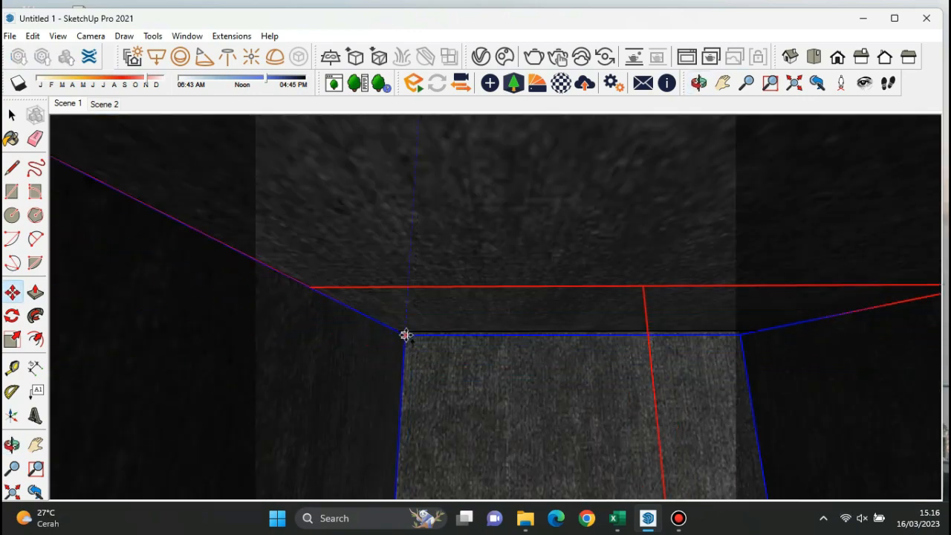
# Step: Place further copies of the rectangle light in the dark shelf's lower compartments, just beneath each board at the rear corner
pyautogui.scroll(-5, 452, 257)
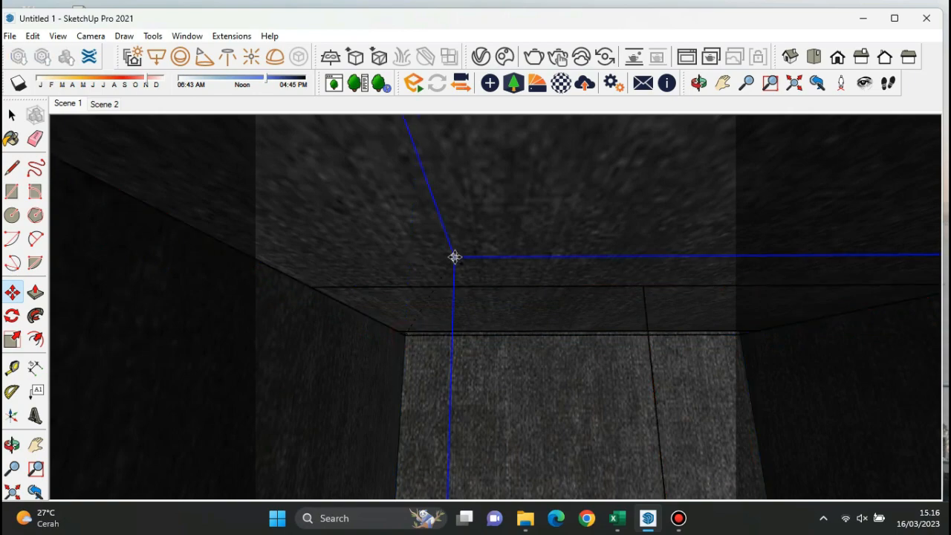
pyautogui.scroll(-5, 451, 209)
pyautogui.scroll(6, 441, 372)
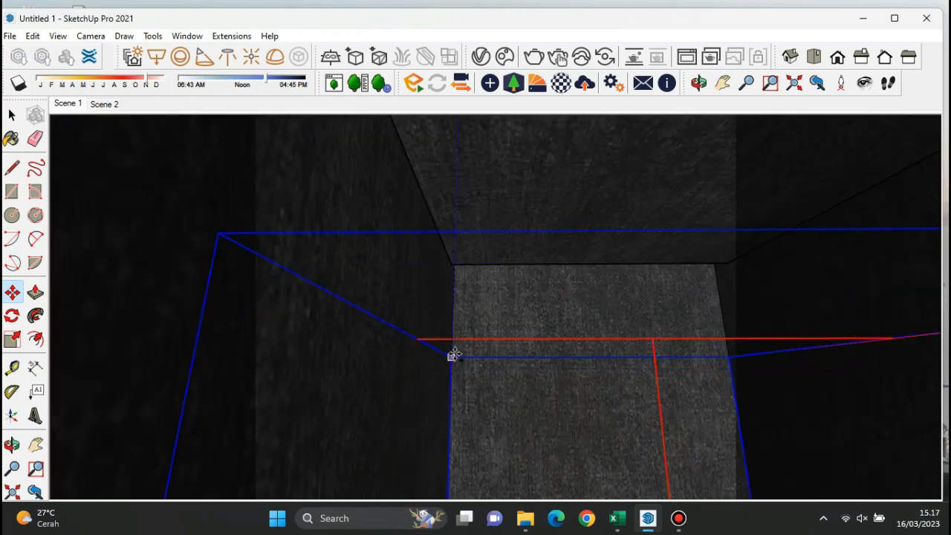
pyautogui.click(456, 267)
pyautogui.click(455, 268)
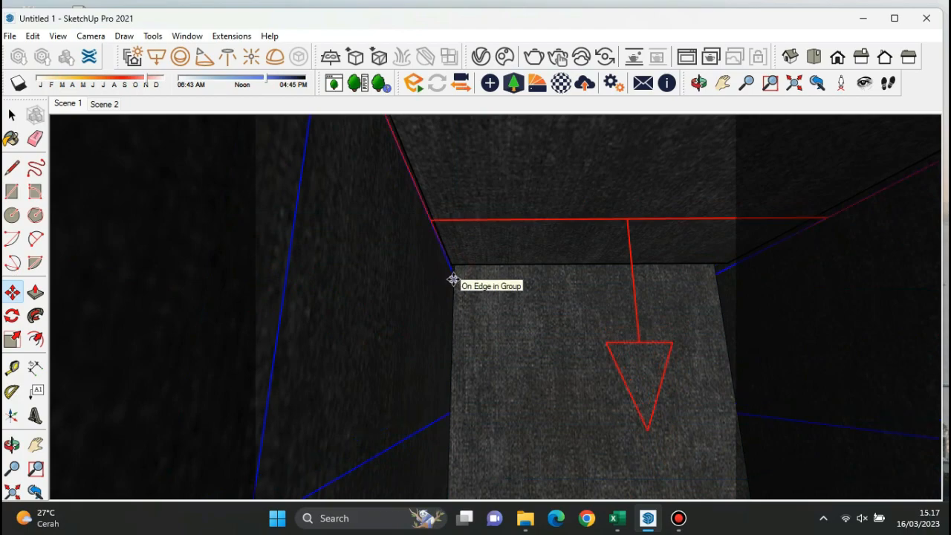
pyautogui.click(454, 278)
pyautogui.scroll(-6, 455, 277)
pyautogui.scroll(7, 455, 267)
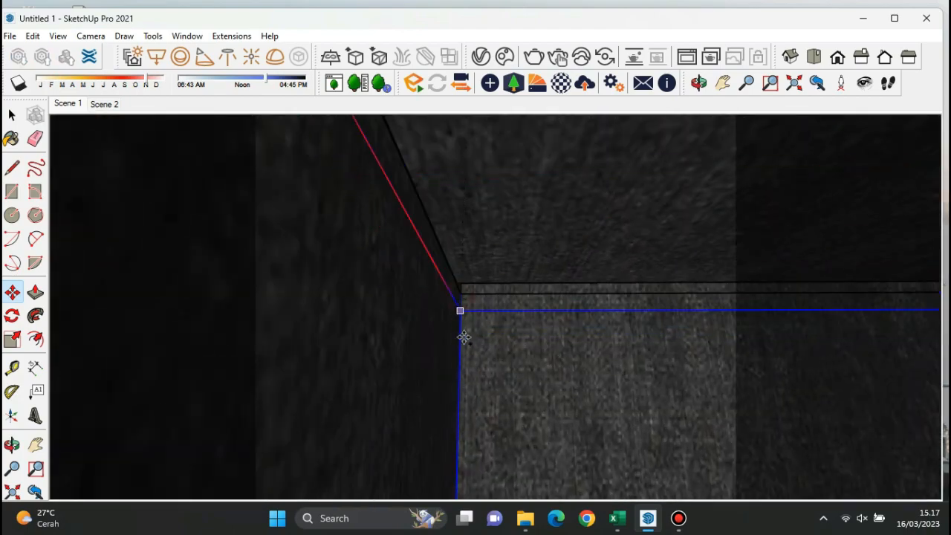
# Step: End the light copying and start a V-Ray interactive render of the whole kitchen view
pyautogui.scroll(-5, 457, 315)
pyautogui.scroll(-6, 454, 321)
pyautogui.scroll(-4, 452, 293)
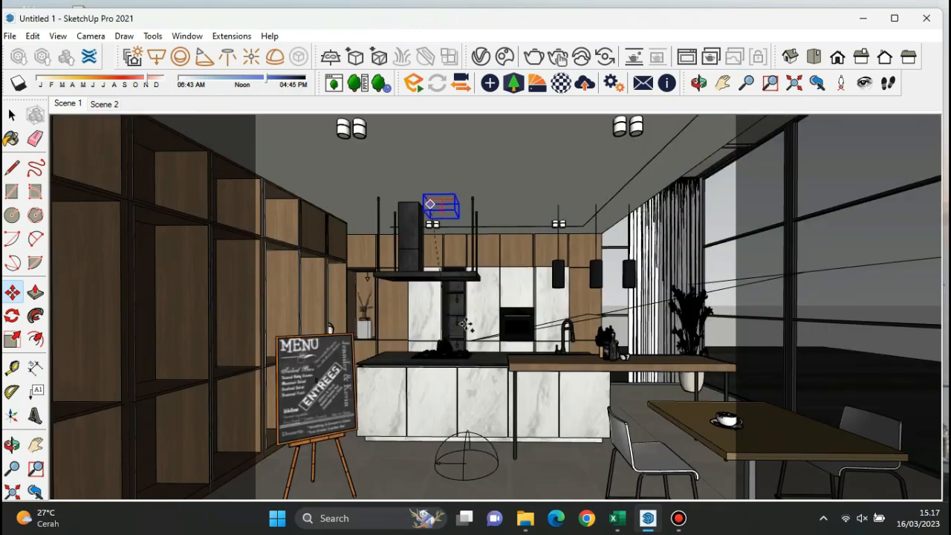
pyautogui.press('space')
pyautogui.click(555, 63)
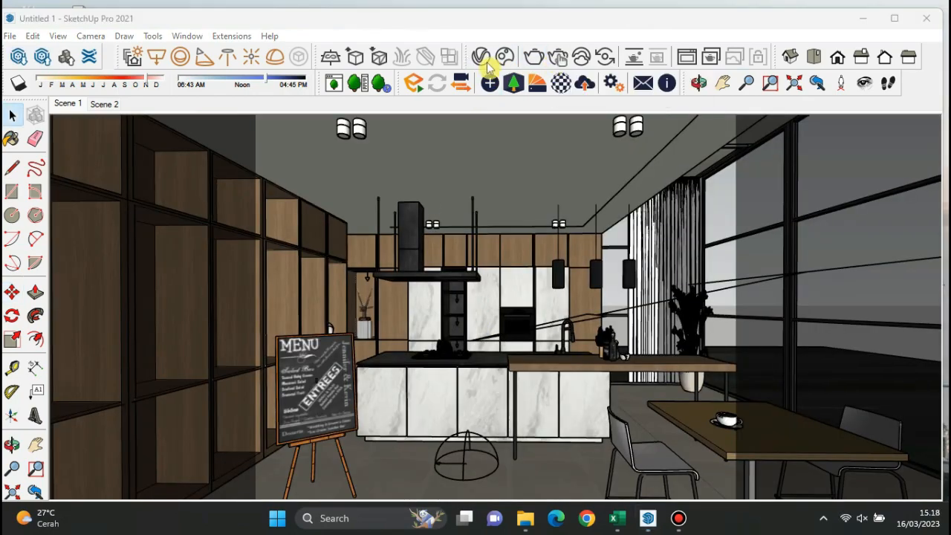
pyautogui.click(555, 61)
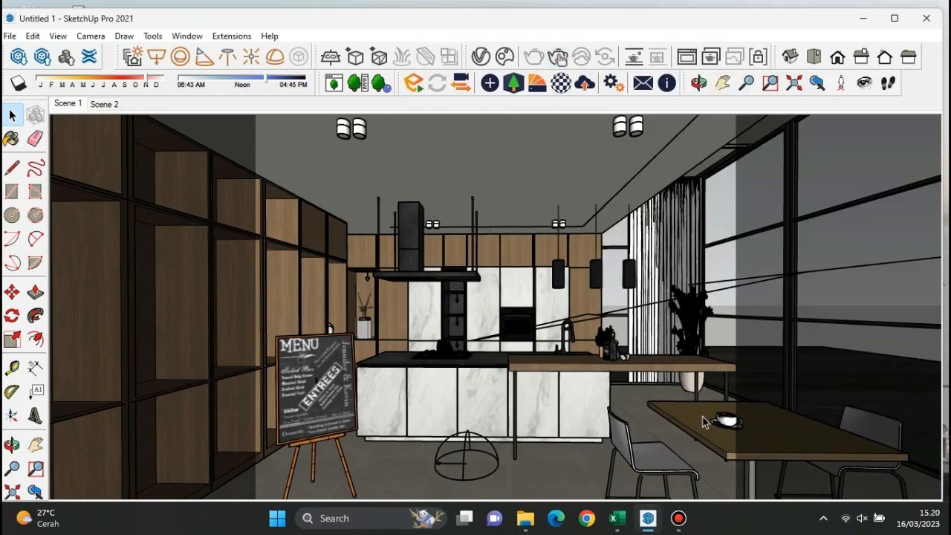
# Step: Sample the Maple material from the dining table's top surface
pyautogui.click(755, 449)
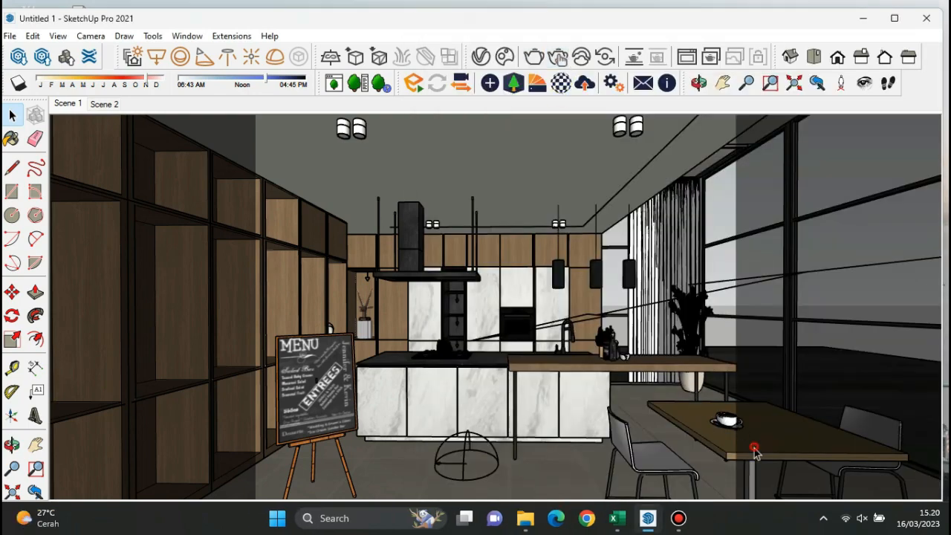
pyautogui.press('b')
pyautogui.scroll(3, 643, 294)
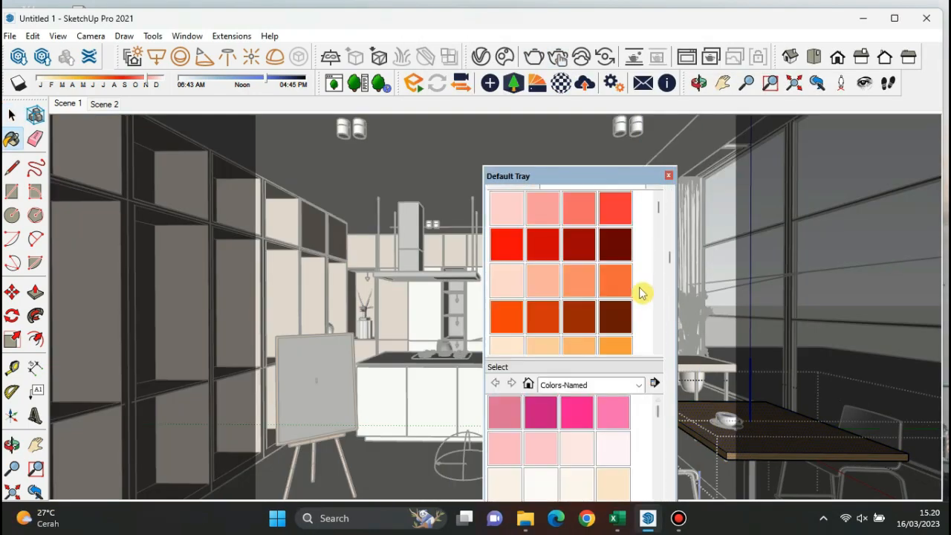
pyautogui.scroll(4, 656, 275)
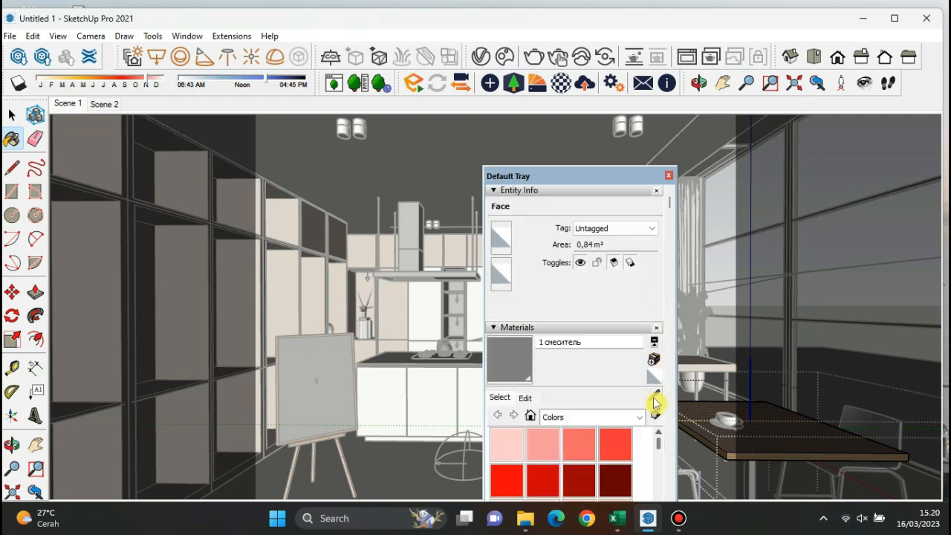
pyautogui.keyDown('alt'); pyautogui.click(761, 428); pyautogui.keyUp('alt')
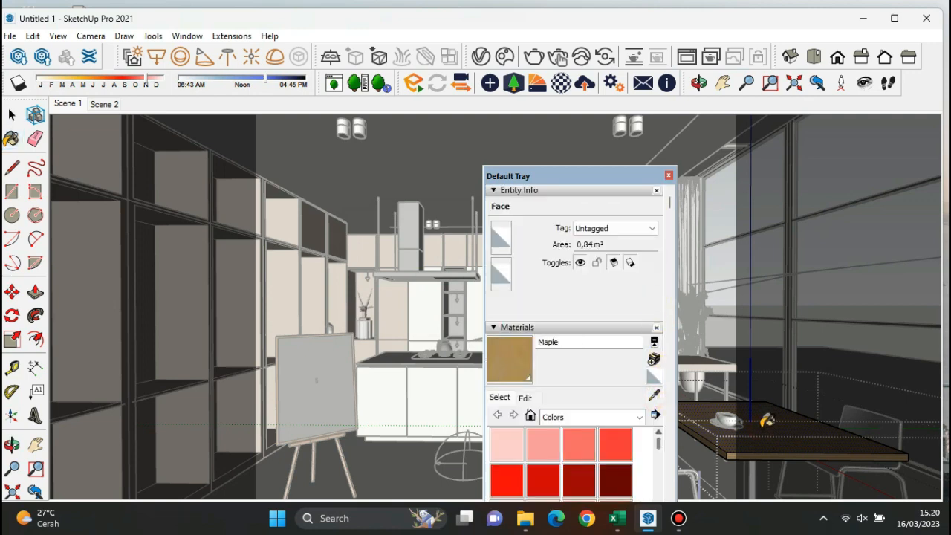
# Step: Slightly lighten the Maple material's reflection color and set its reflection glossiness to 0.95 in the V-Ray Asset Editor
pyautogui.click(490, 66)
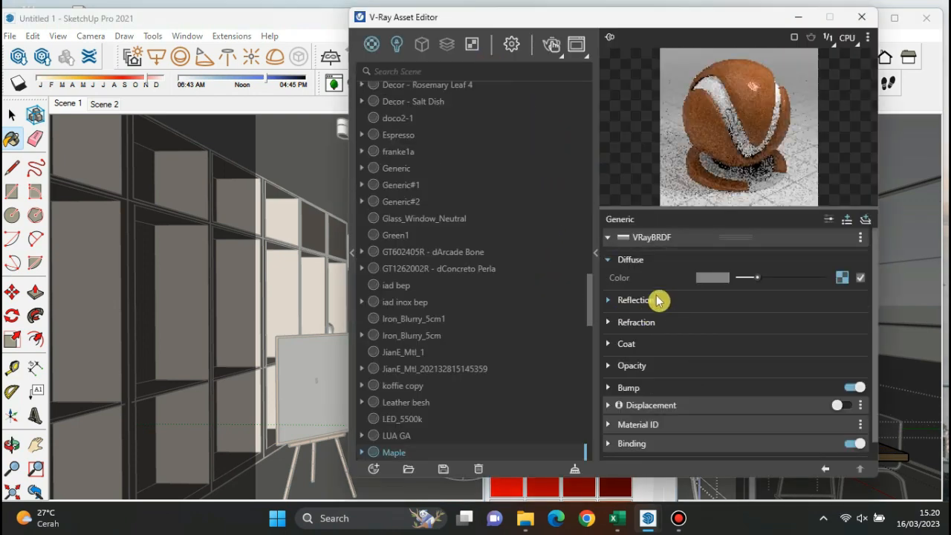
pyautogui.click(674, 307)
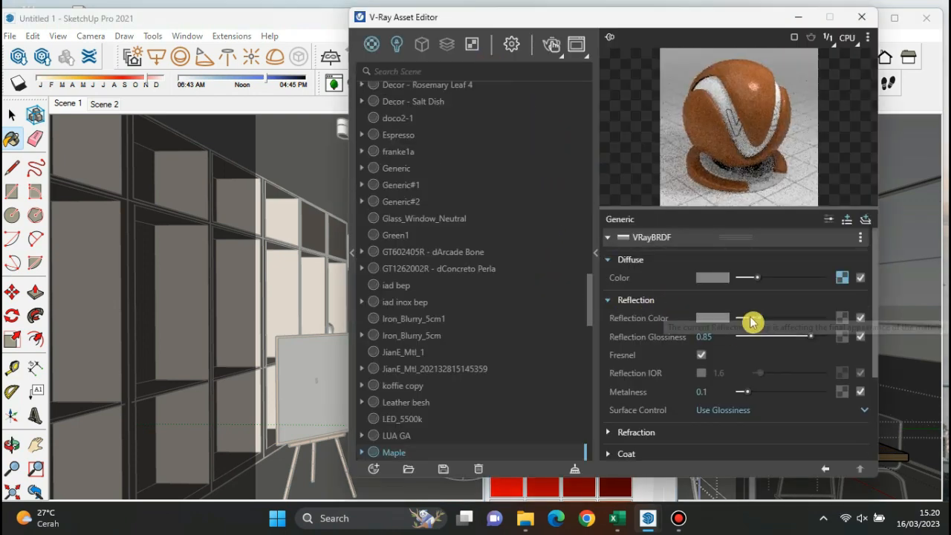
pyautogui.moveTo(764, 321); pyautogui.dragTo(769, 322)
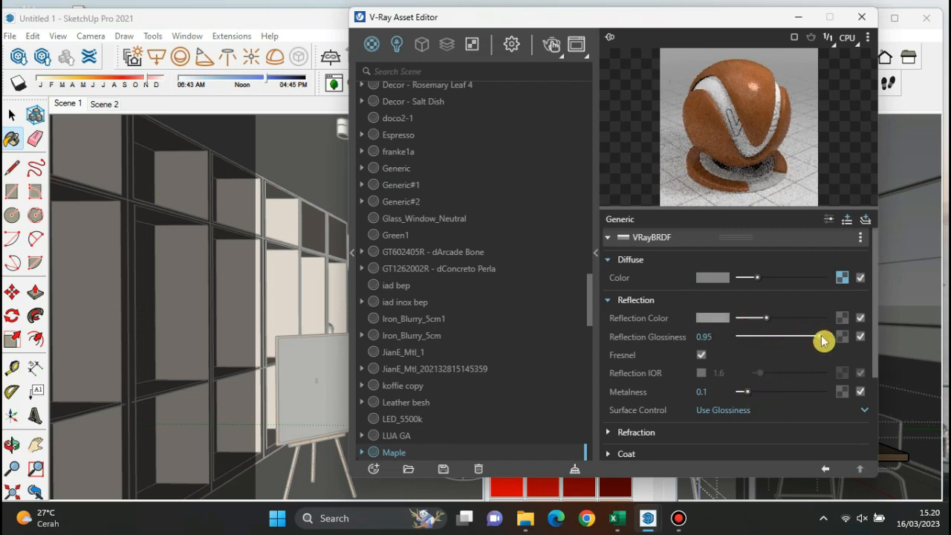
pyautogui.click(860, 17)
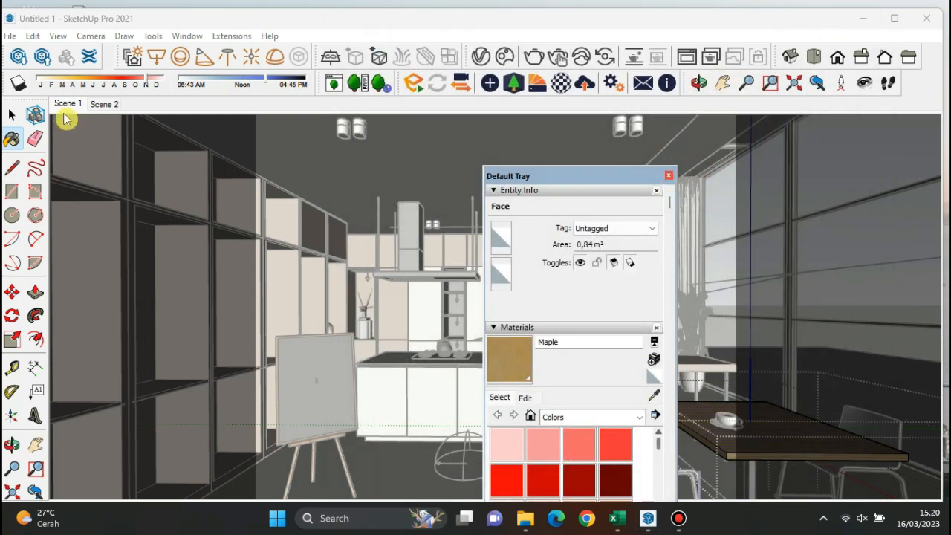
pyautogui.press('space')
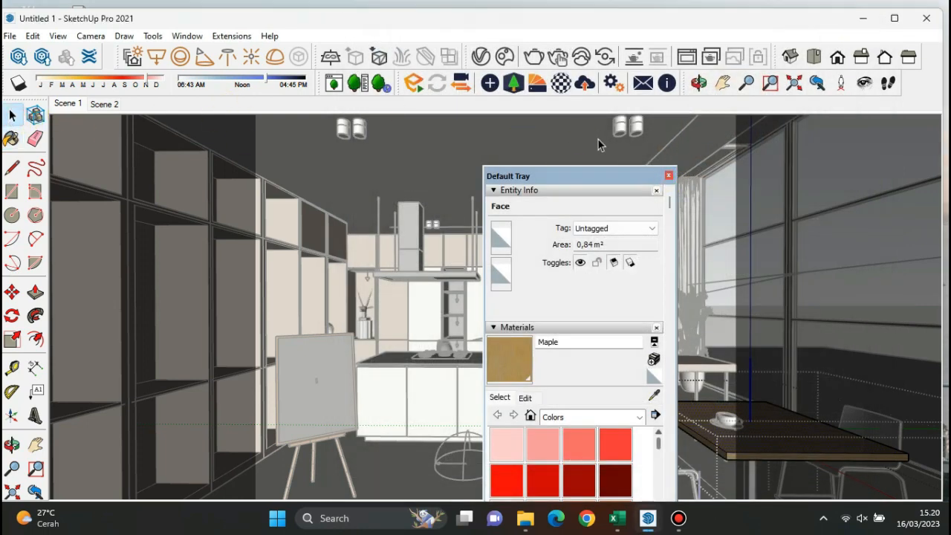
pyautogui.click(670, 176)
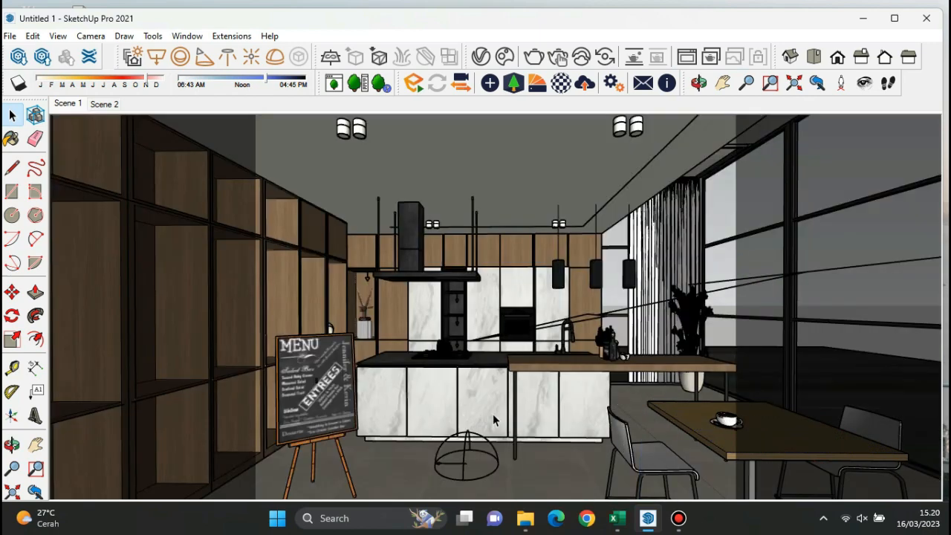
# Step: Sample the white marble material X-0067-DM from the kitchen island's middle front panel
pyautogui.scroll(1, 493, 414)
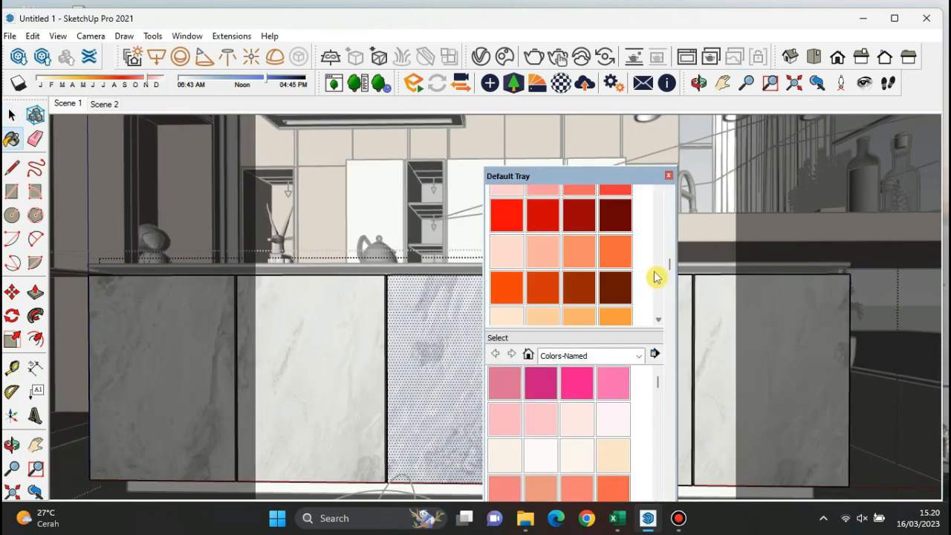
pyautogui.scroll(3, 656, 278)
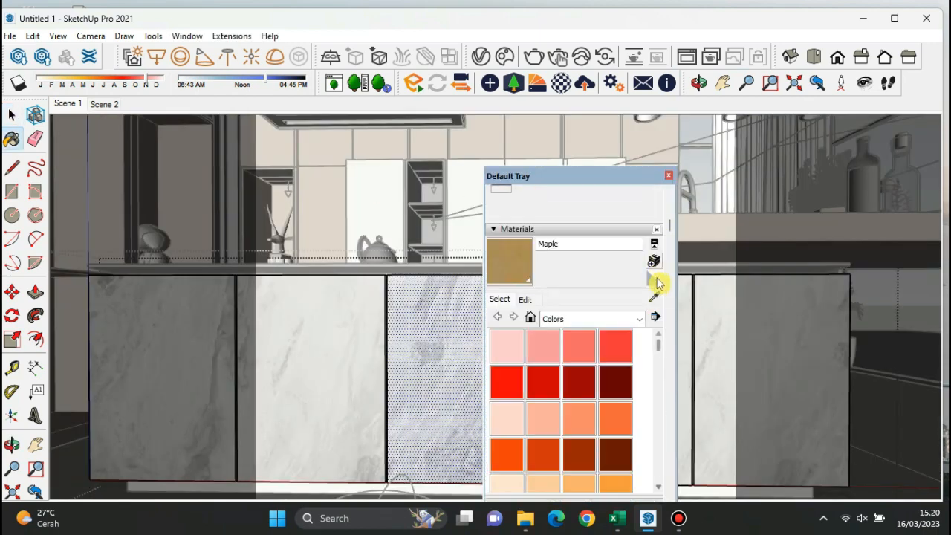
pyautogui.click(653, 297)
pyautogui.click(454, 316)
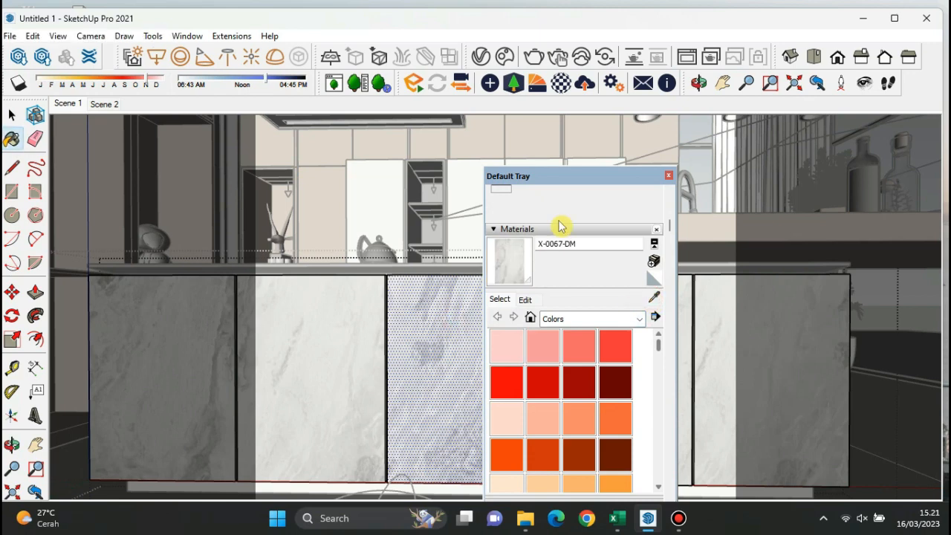
# Step: Set the X-0067-DM marble's metalness to 0.1 and reflection glossiness to 0.85, and leave material editing
pyautogui.click(478, 58)
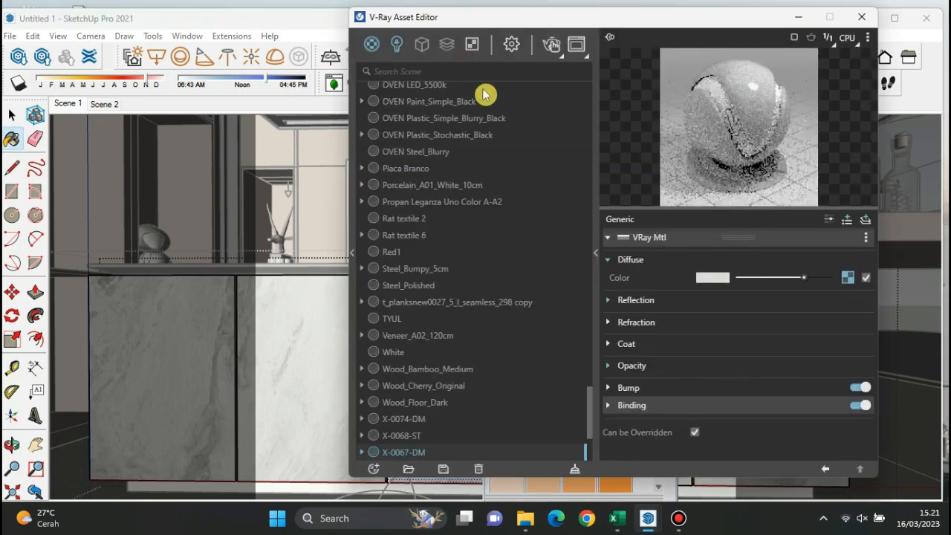
pyautogui.click(705, 303)
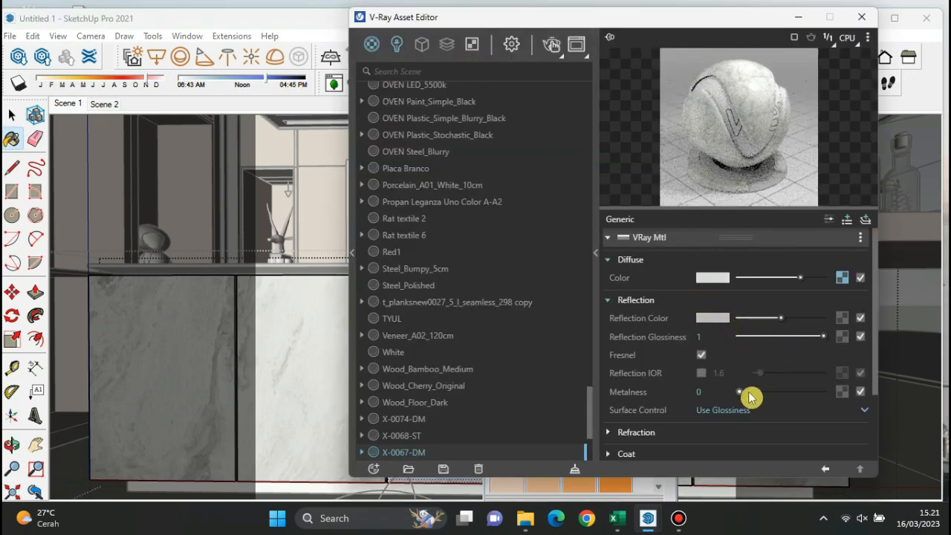
pyautogui.moveTo(753, 396); pyautogui.dragTo(746, 393)
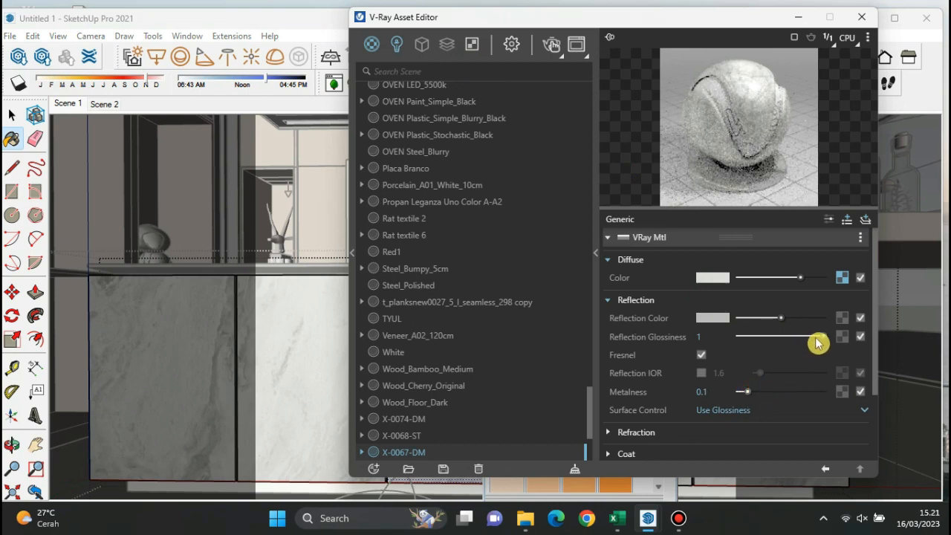
pyautogui.moveTo(820, 338); pyautogui.dragTo(811, 341)
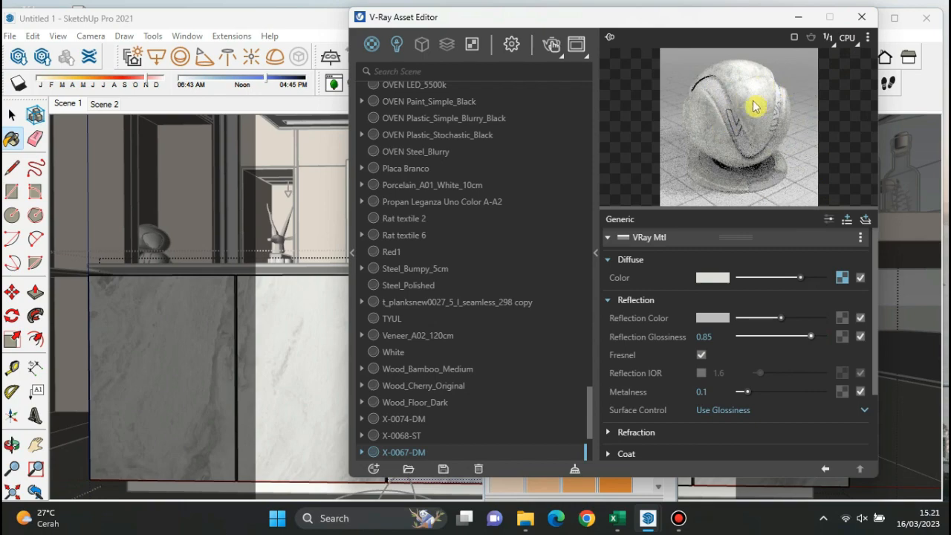
pyautogui.click(861, 16)
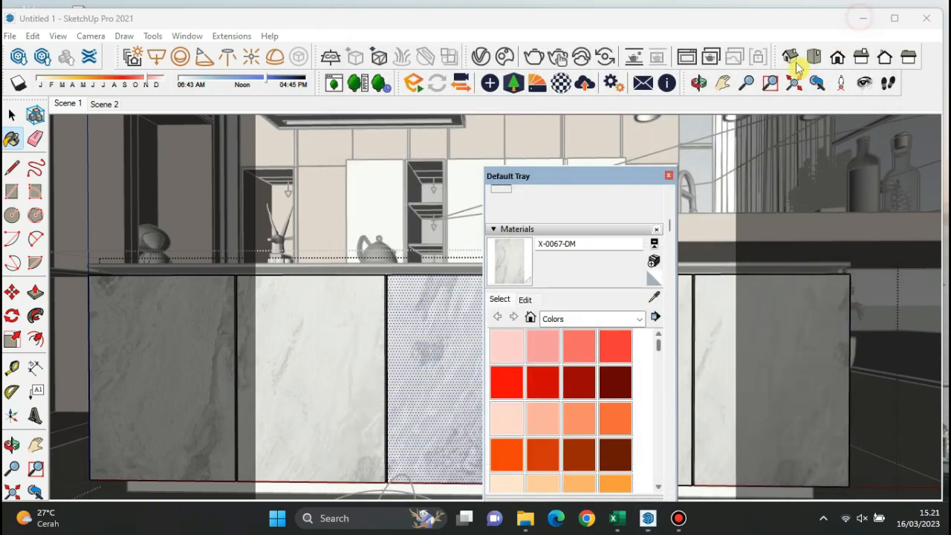
pyautogui.click(670, 177)
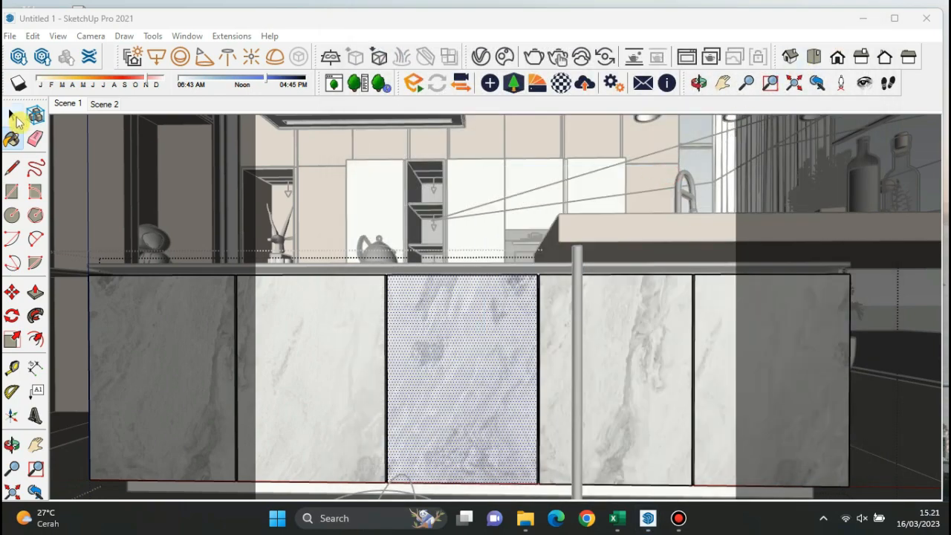
pyautogui.click(13, 116)
pyautogui.click(233, 195)
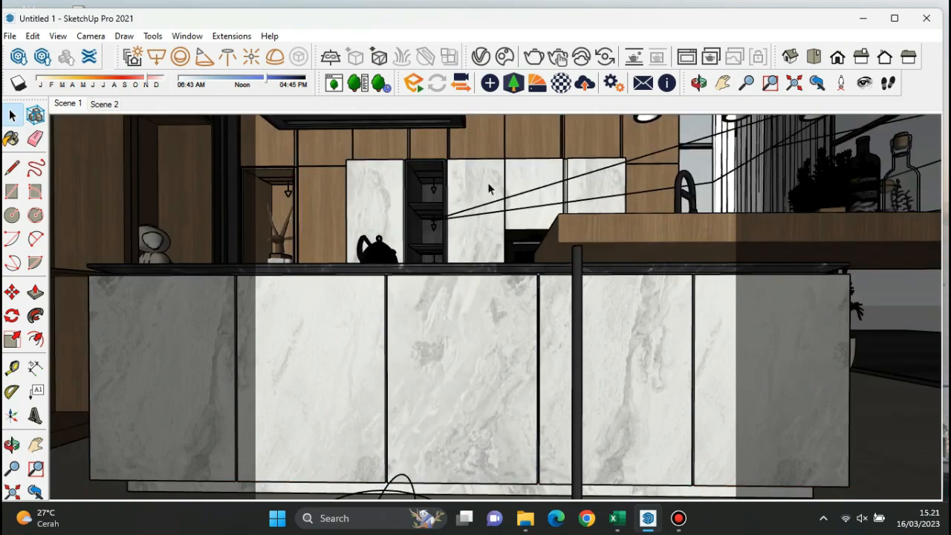
# Step: Sample the dark X-0074-DM material from the front face of the range hood's chimney
pyautogui.scroll(-6, 488, 188)
pyautogui.scroll(8, 384, 143)
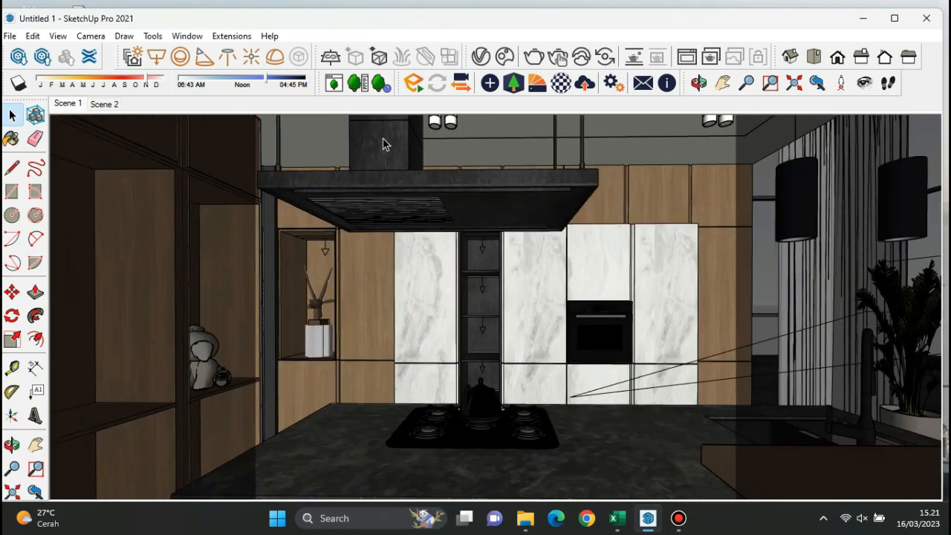
pyautogui.scroll(1, 383, 143)
pyautogui.doubleClick(384, 144)
pyautogui.doubleClick(390, 150)
pyautogui.click(394, 156)
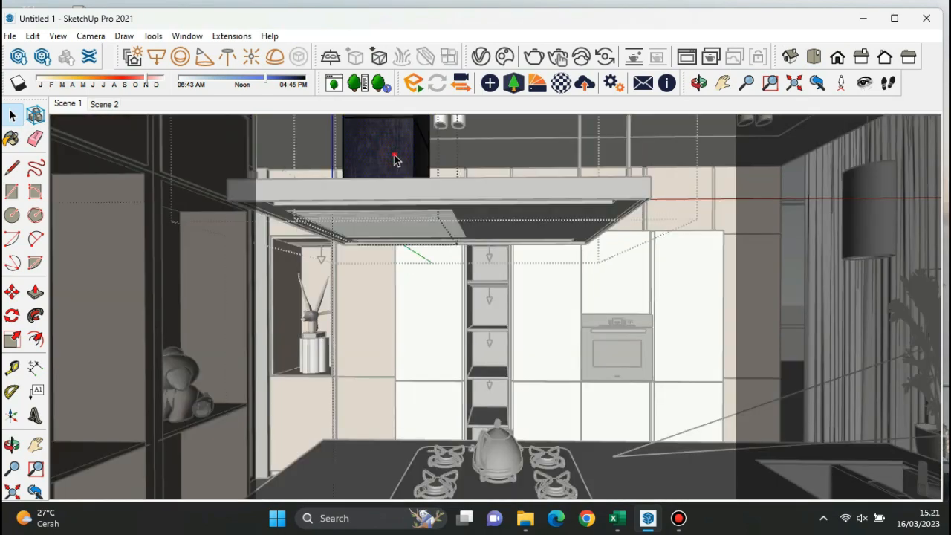
pyautogui.click(11, 140)
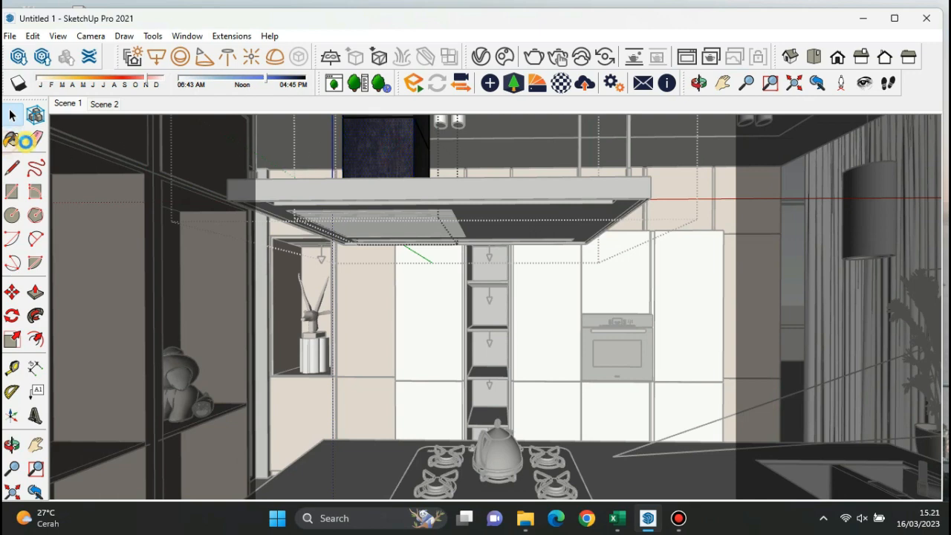
pyautogui.click(652, 160)
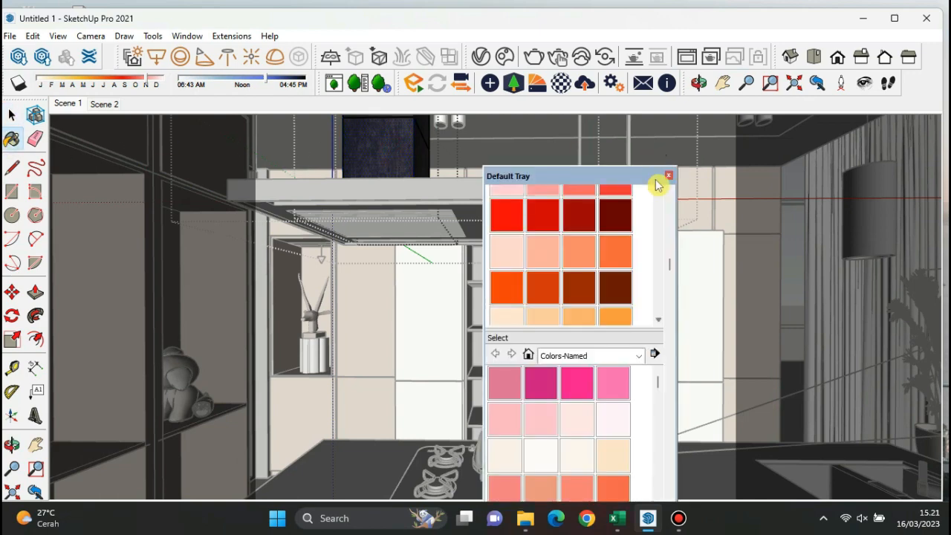
pyautogui.click(654, 297)
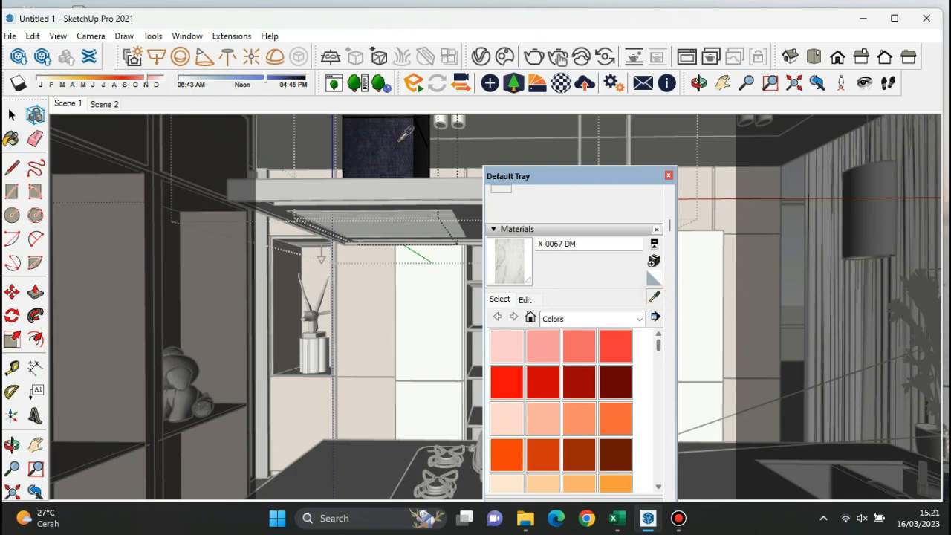
pyautogui.click(479, 167)
pyautogui.click(667, 179)
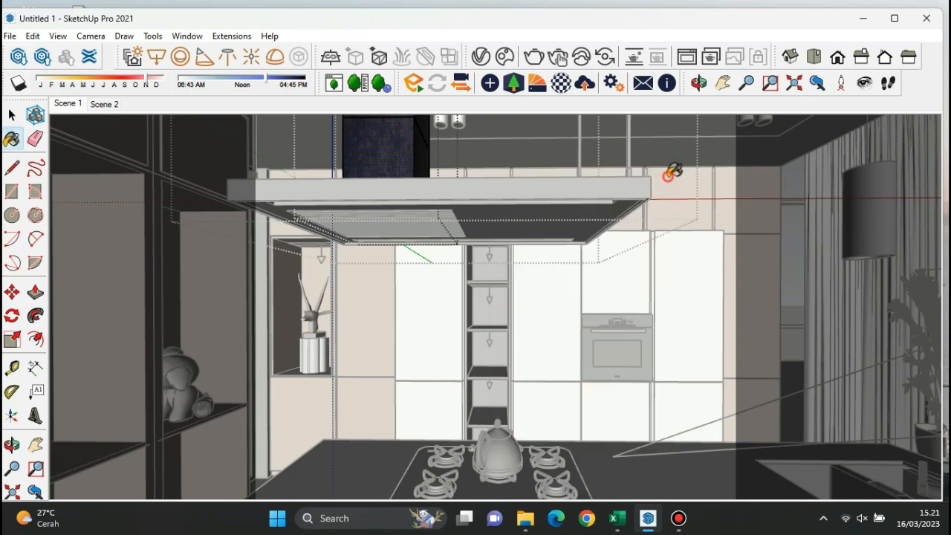
# Step: Lighten the X-0074-DM material's reflection color, set its metalness to 0.3, slightly raise its reflection glossiness, and leave material editing
pyautogui.click(479, 57)
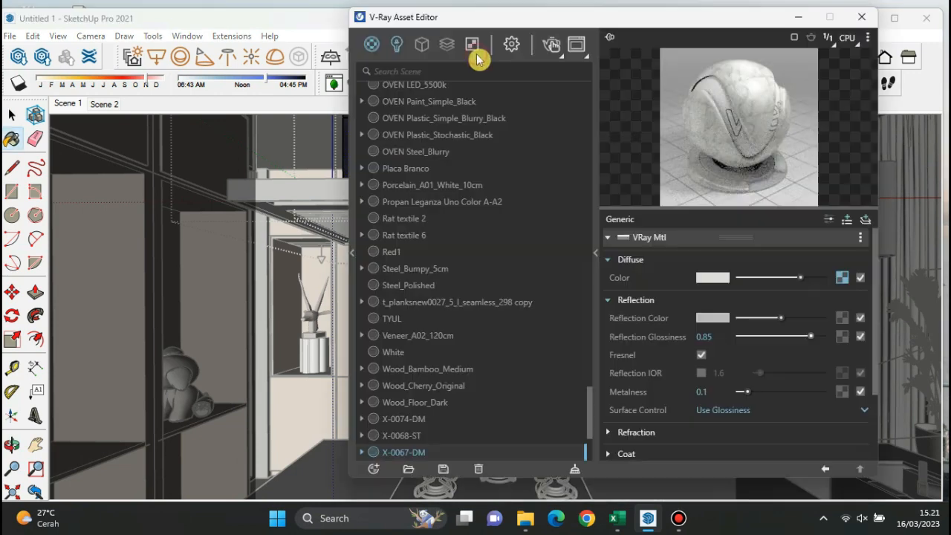
pyautogui.click(728, 299)
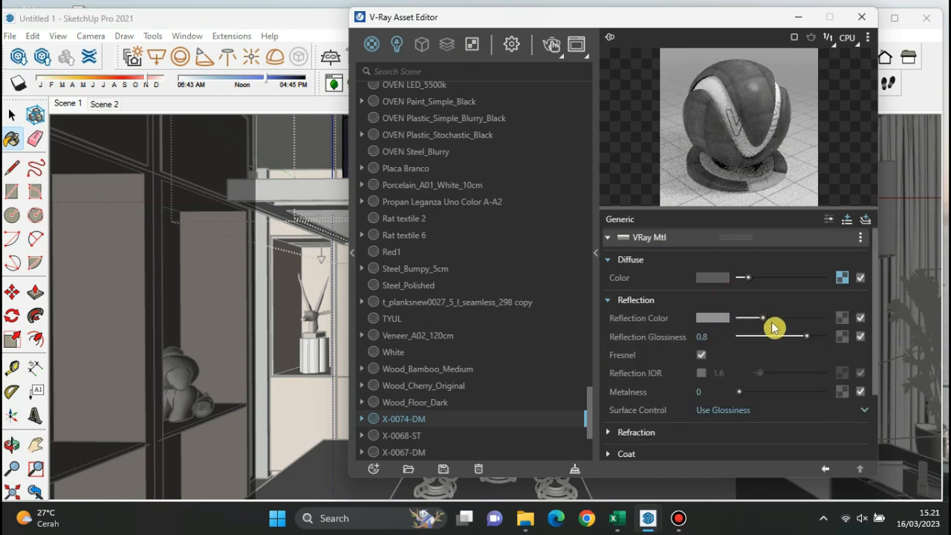
pyautogui.moveTo(774, 319); pyautogui.dragTo(785, 318)
pyautogui.click(757, 392)
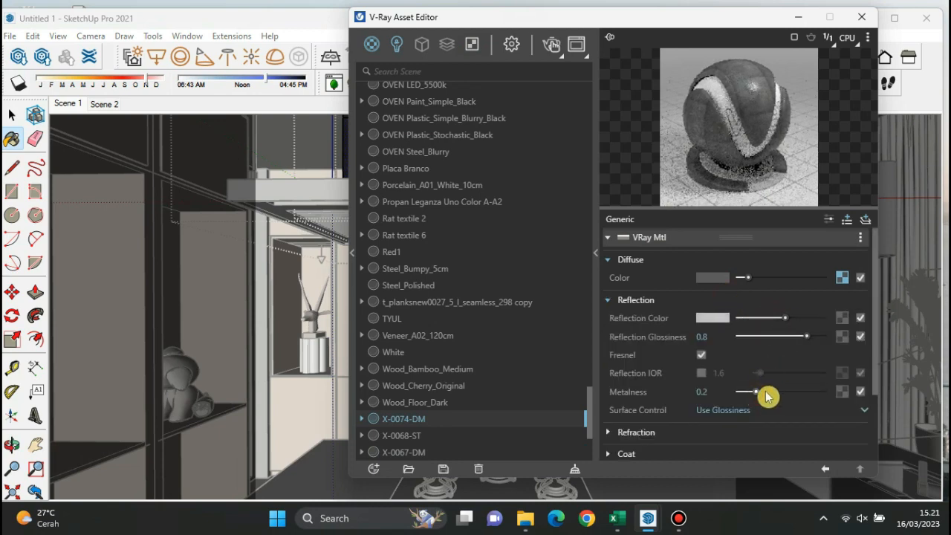
pyautogui.click(765, 392)
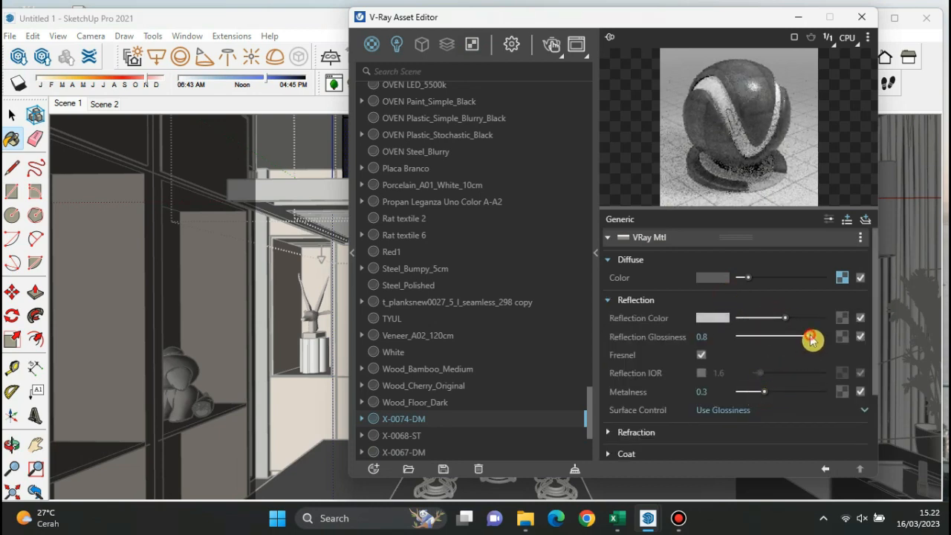
pyautogui.moveTo(810, 335); pyautogui.dragTo(817, 336)
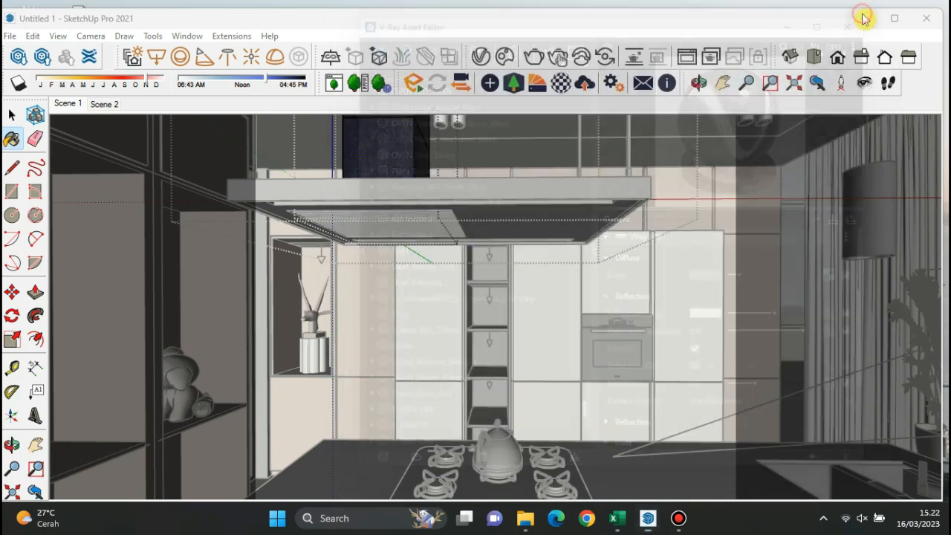
pyautogui.click(863, 19)
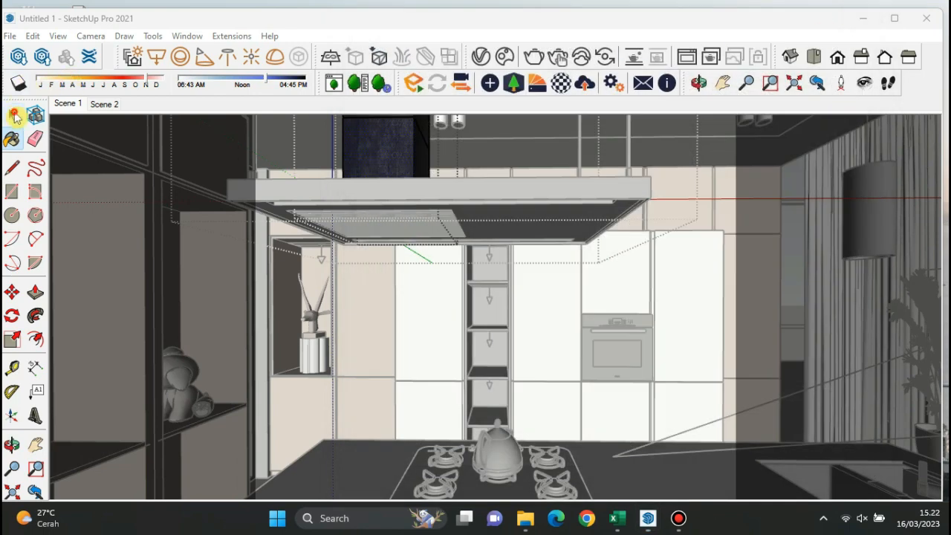
pyautogui.click(254, 230)
pyautogui.click(224, 195)
# Step: Sample the AS 14094 CS98 - Deep Mode Walnut material from the tall wood cabinet door beside the marble fronts
pyautogui.scroll(-5, 162, 175)
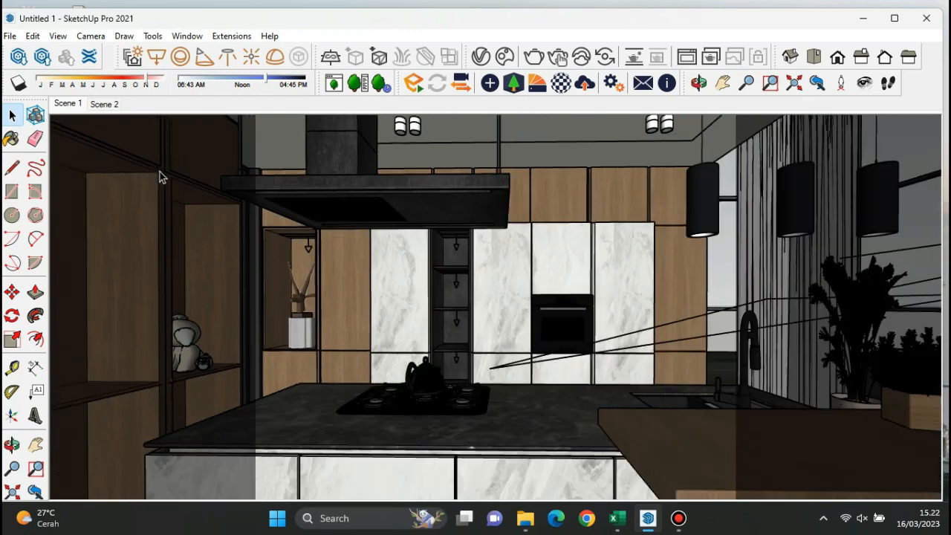
pyautogui.scroll(2, 466, 246)
pyautogui.scroll(-2, 491, 252)
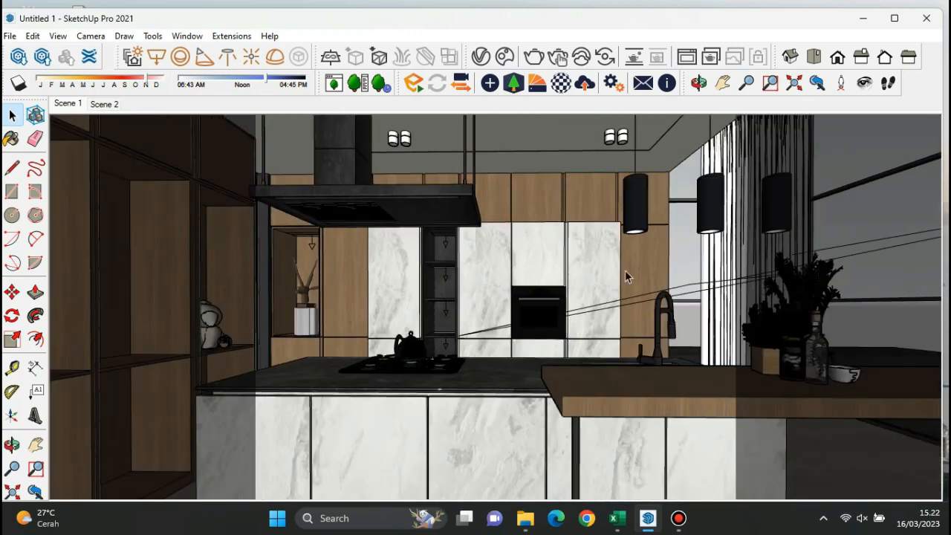
pyautogui.scroll(5, 633, 280)
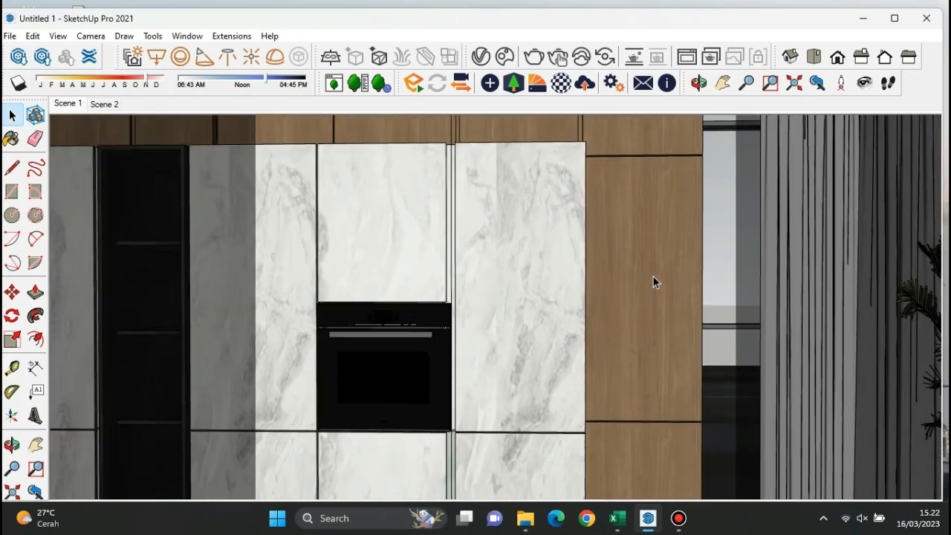
pyautogui.click(653, 279)
pyautogui.doubleClick(653, 279)
pyautogui.click(624, 265)
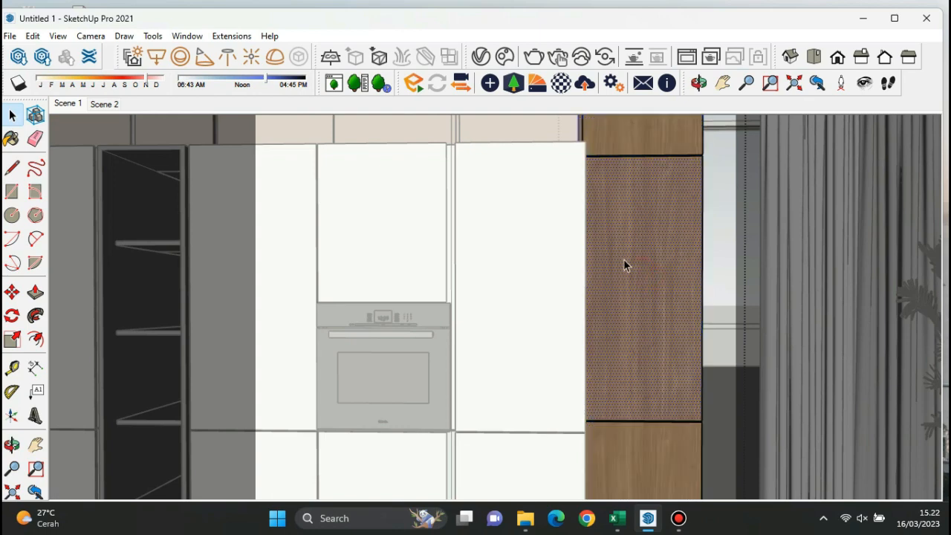
pyautogui.click(12, 142)
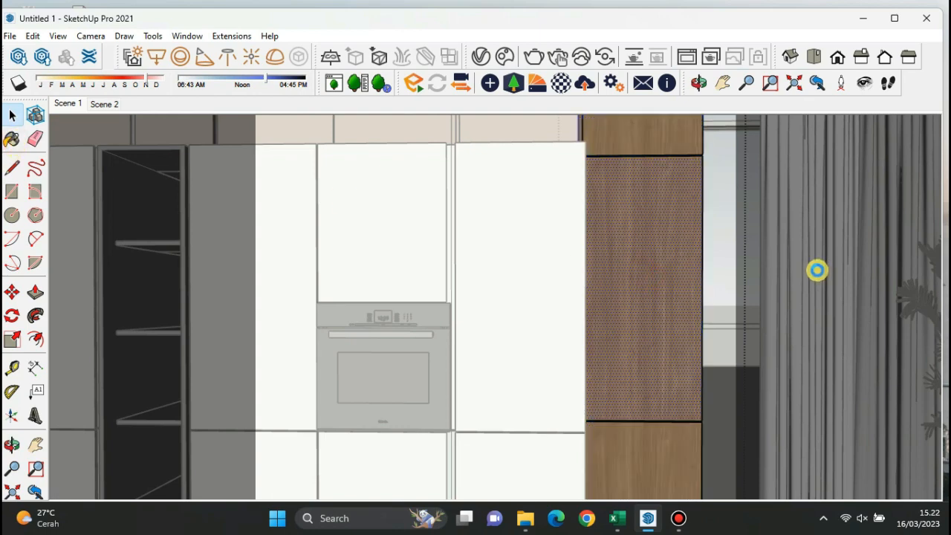
pyautogui.press('b')
pyautogui.scroll(5, 670, 255)
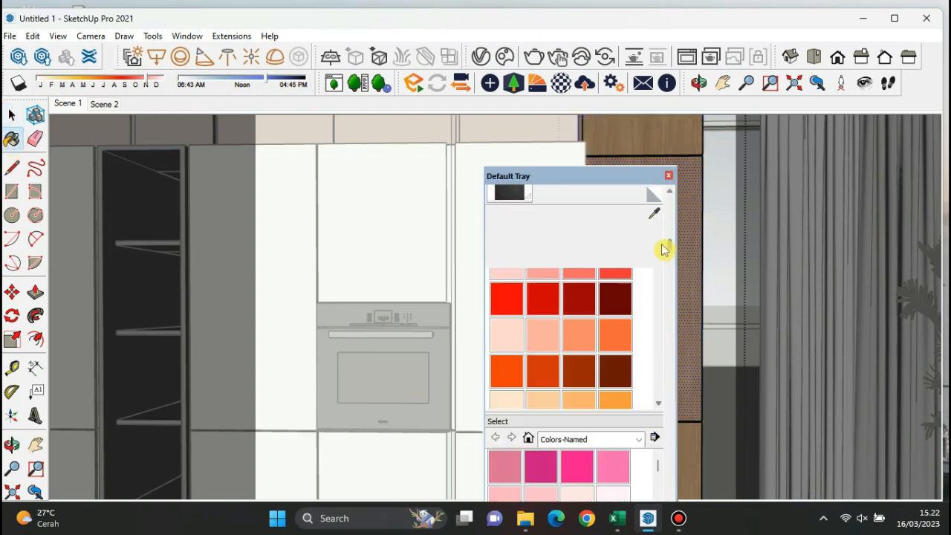
pyautogui.click(655, 298)
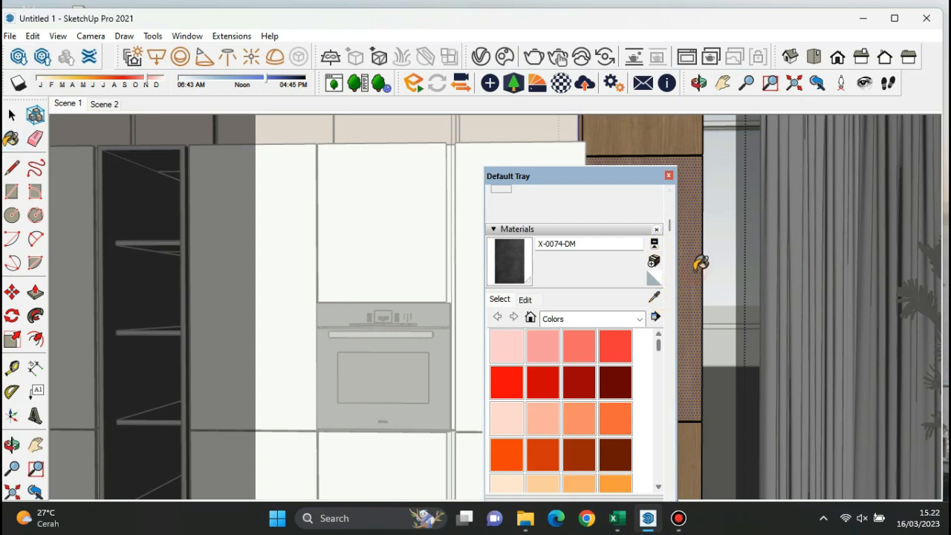
pyautogui.click(698, 264)
# Step: Set the Deep Mode Walnut material's reflection glossiness to 0.6 in the V-Ray Asset Editor, and leave the cabinet group
pyautogui.click(483, 59)
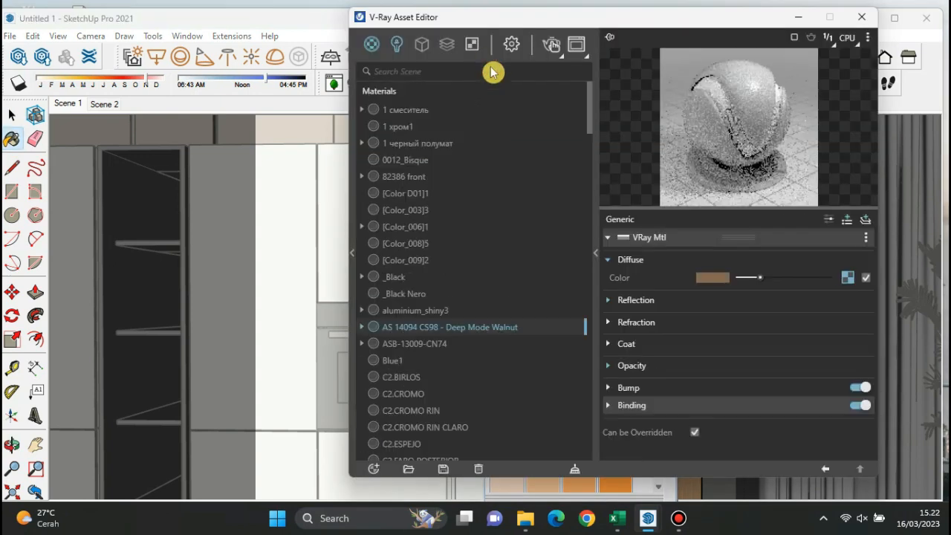
pyautogui.click(692, 303)
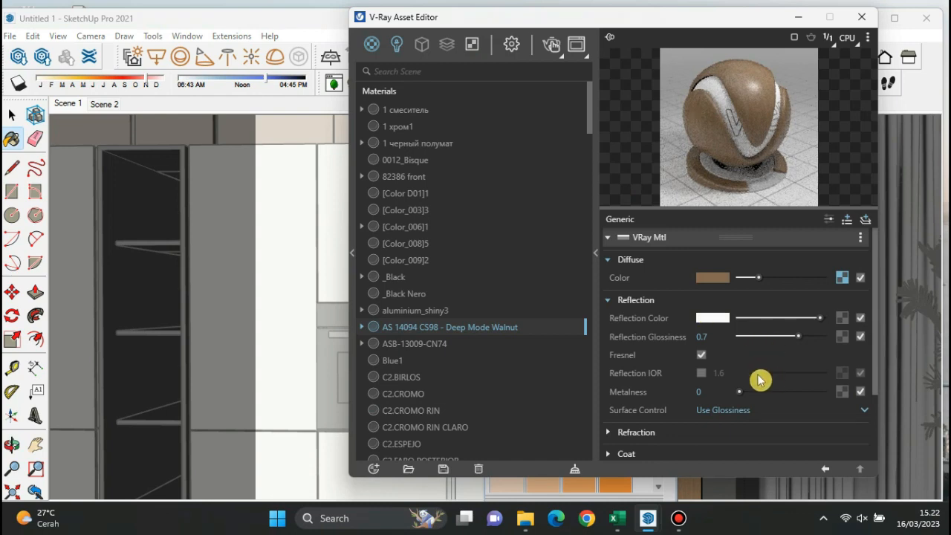
pyautogui.click(716, 375)
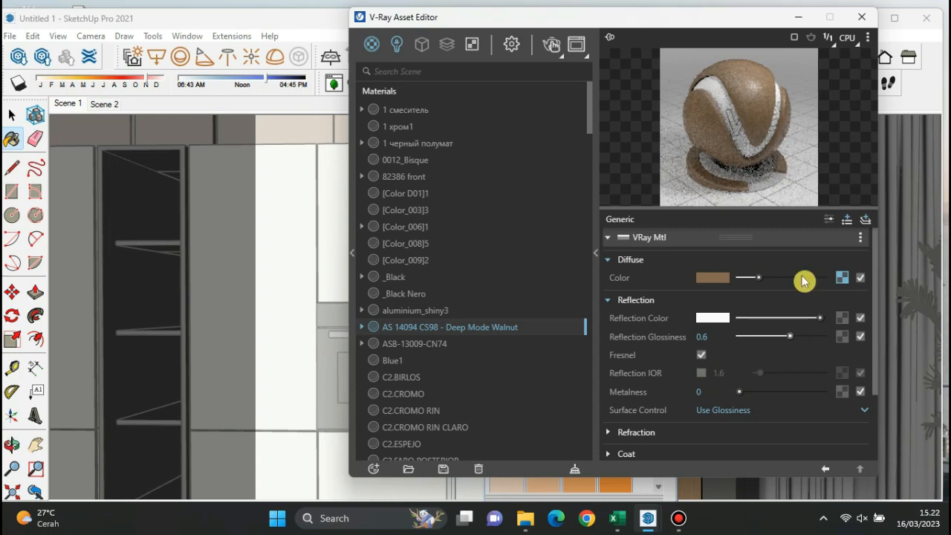
pyautogui.click(861, 17)
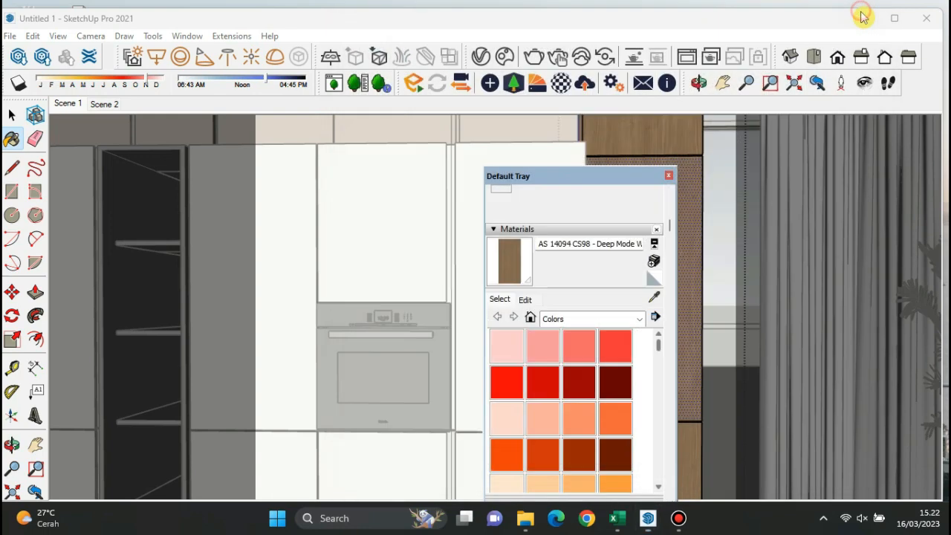
pyautogui.click(670, 177)
pyautogui.click(15, 118)
pyautogui.click(334, 237)
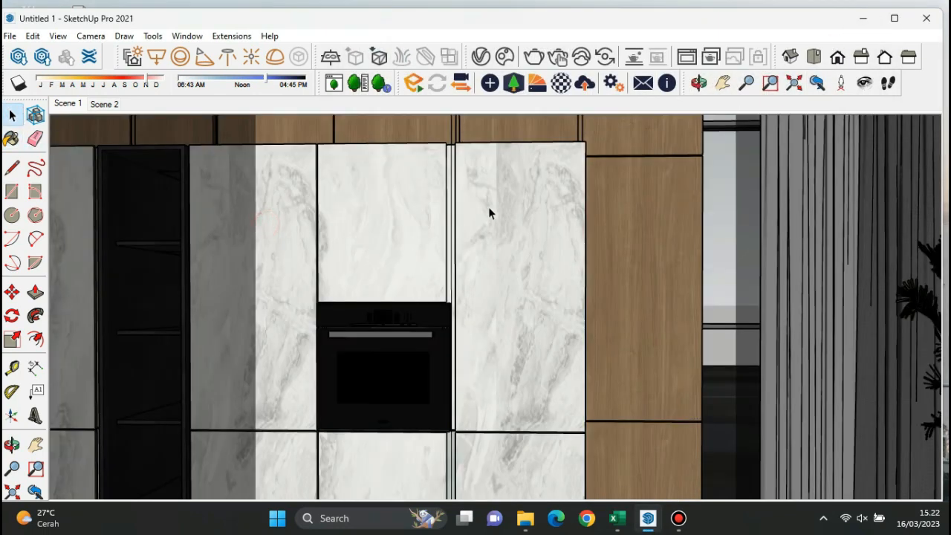
# Step: Sample the Wood_Bamboo_Medium material from a leg of the menu board's easel
pyautogui.scroll(-3, 687, 234)
pyautogui.scroll(-10, 602, 186)
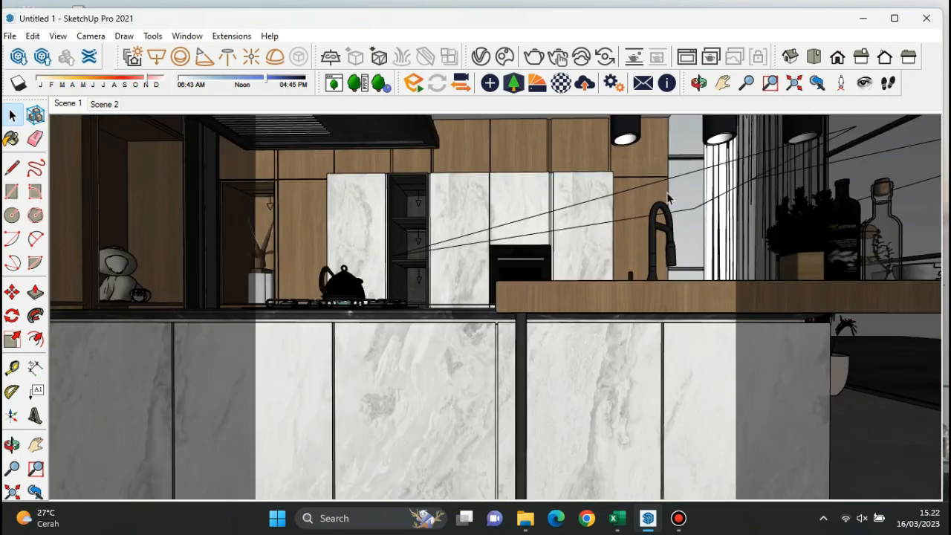
pyautogui.scroll(8, 364, 357)
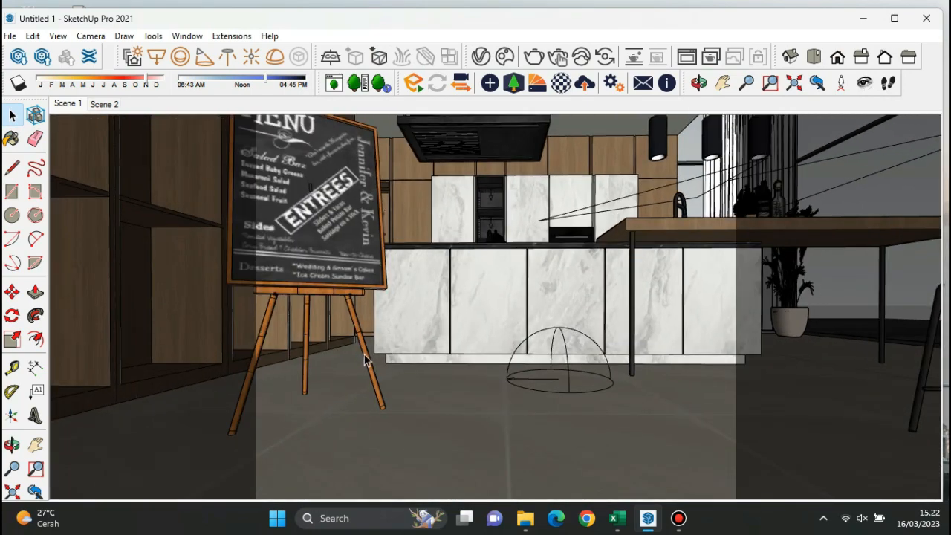
pyautogui.scroll(-1, 361, 299)
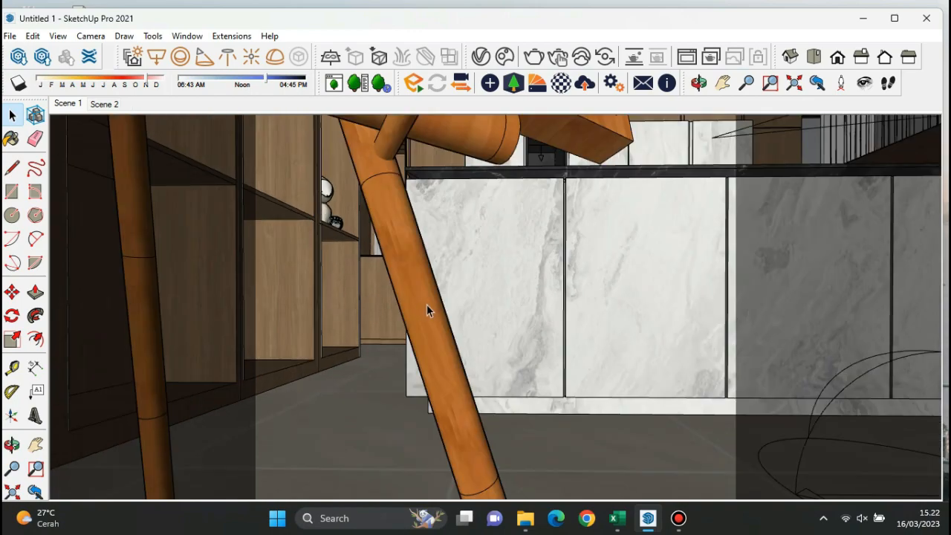
pyautogui.doubleClick(427, 304)
pyautogui.doubleClick(428, 304)
pyautogui.tripleClick(428, 304)
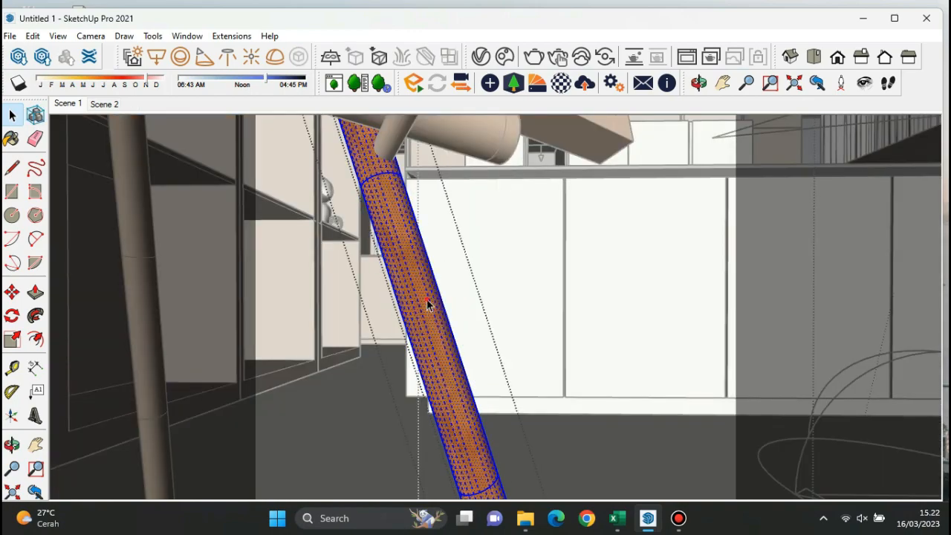
pyautogui.click(422, 295)
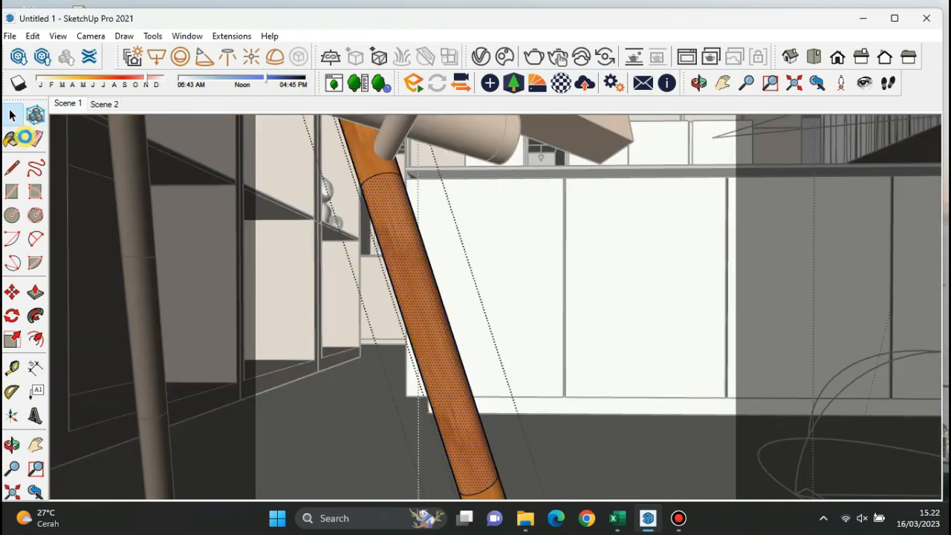
pyautogui.click(18, 138)
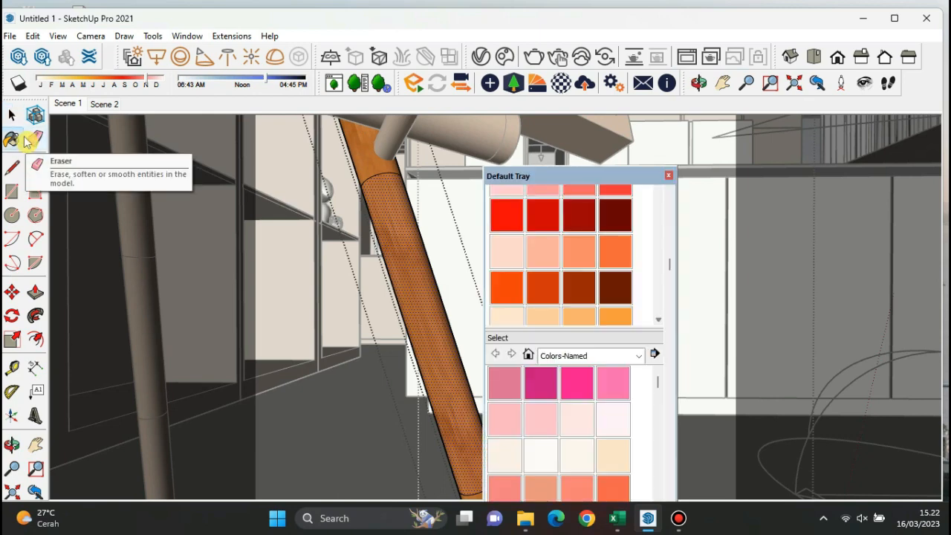
pyautogui.scroll(5, 644, 226)
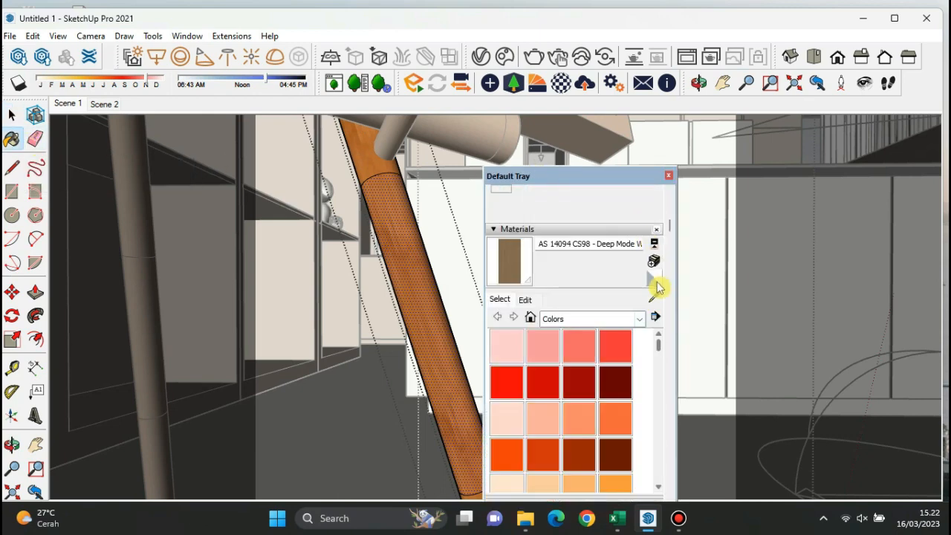
pyautogui.click(655, 297)
pyautogui.click(419, 280)
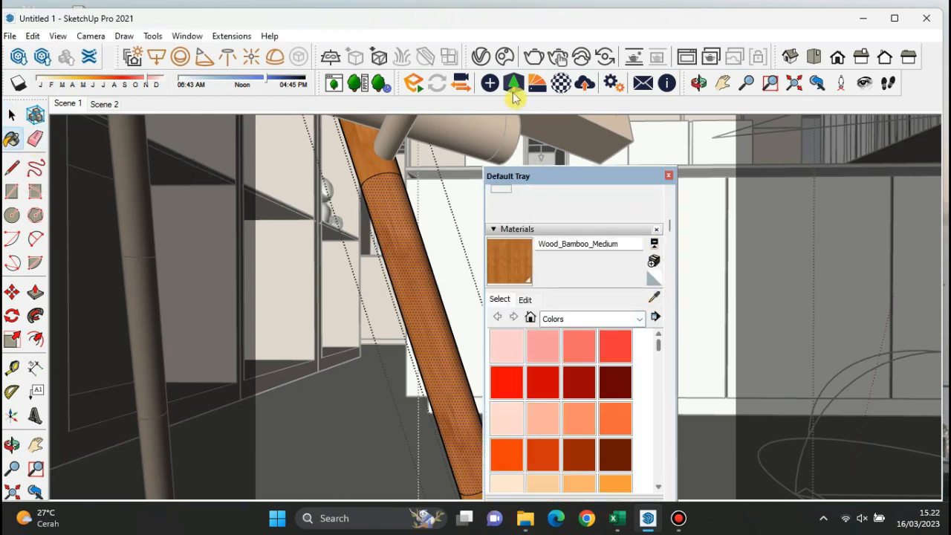
# Step: Lighten the Wood_Bamboo_Medium material's reflection color to light grey, set its metalness to 0.3 in the V-Ray Asset Editor, and leave material editing
pyautogui.click(480, 56)
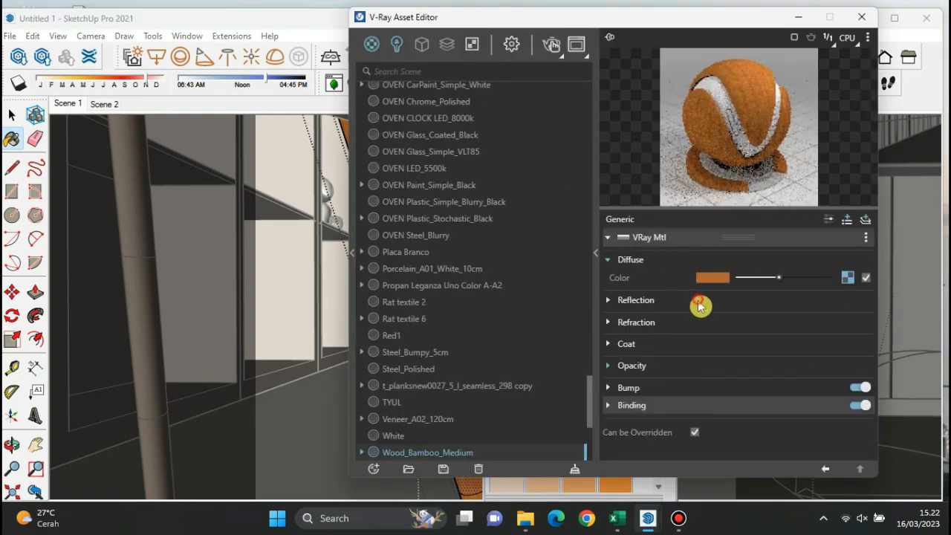
pyautogui.click(698, 301)
pyautogui.moveTo(734, 322); pyautogui.dragTo(770, 319)
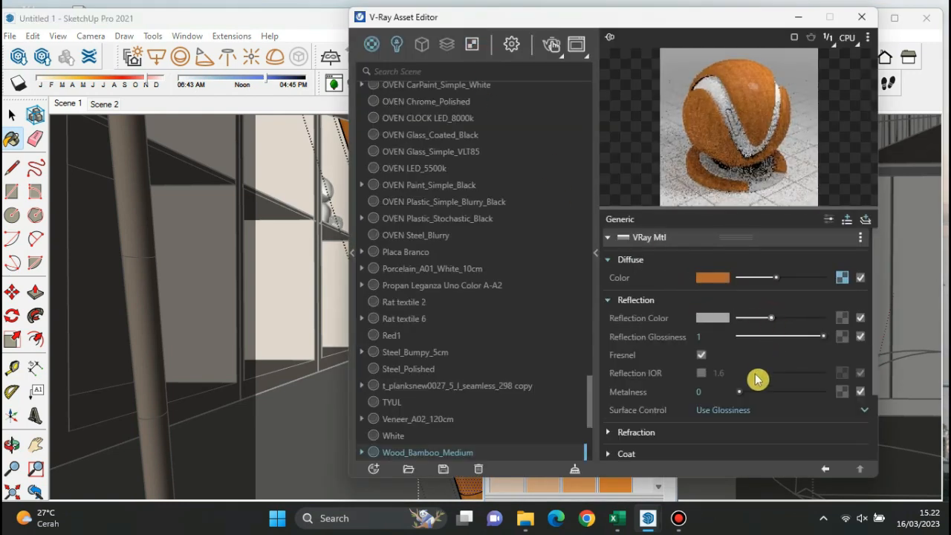
pyautogui.moveTo(754, 392); pyautogui.dragTo(764, 393)
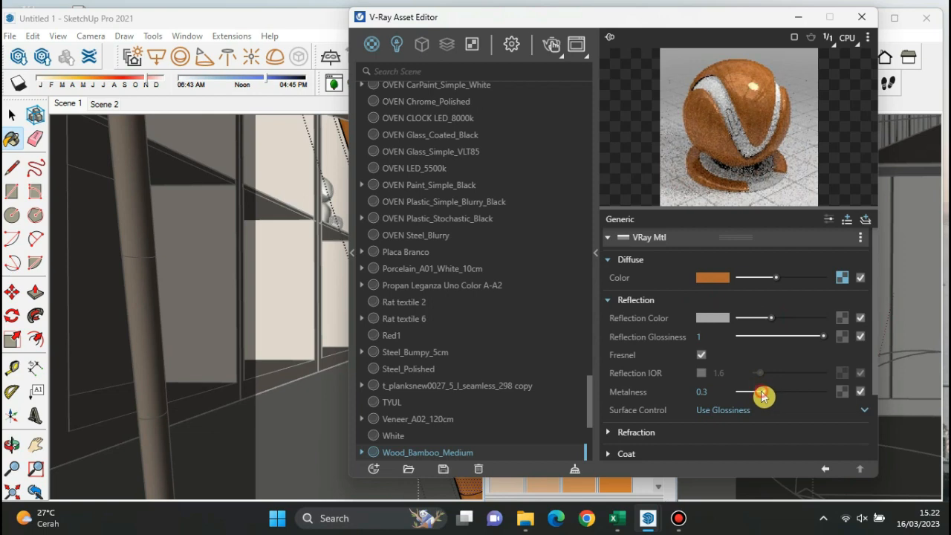
pyautogui.click(860, 15)
pyautogui.click(668, 177)
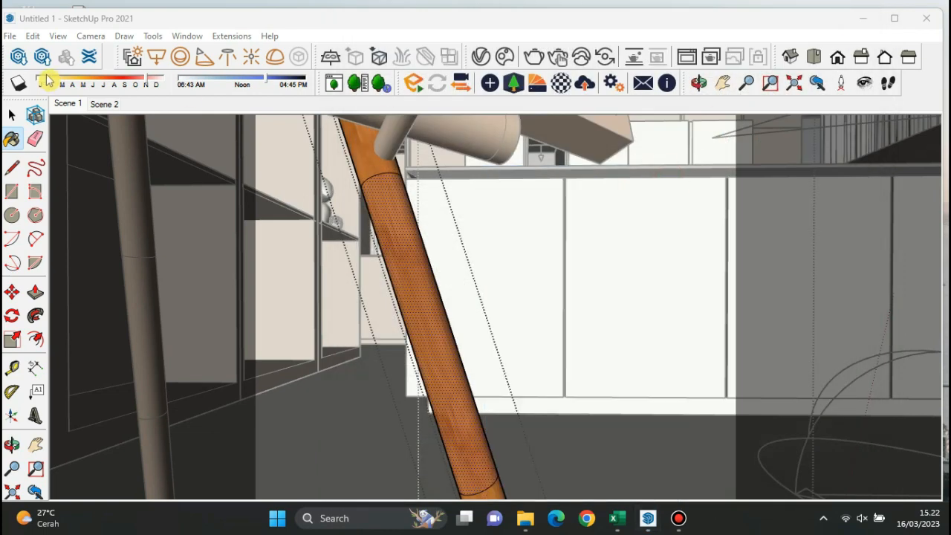
pyautogui.click(12, 114)
# Step: Sample the GT602405R - dArcade Bone material from the floor tiles in front of the kitchen island
pyautogui.scroll(-6, 276, 193)
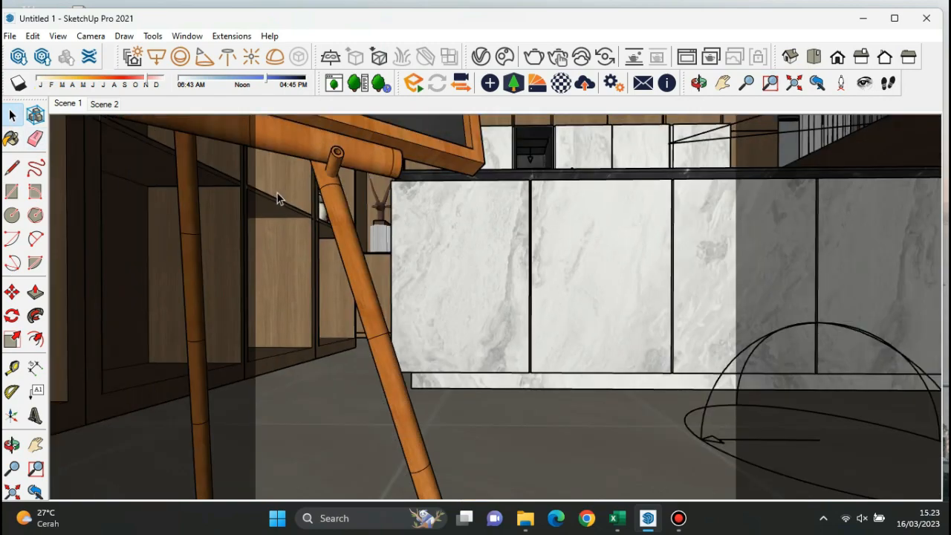
pyautogui.moveTo(516, 325)
pyautogui.mouseDown(button='middle')
pyautogui.moveTo(507, 375)
pyautogui.moveTo(480, 391)
pyautogui.mouseUp(button='middle')
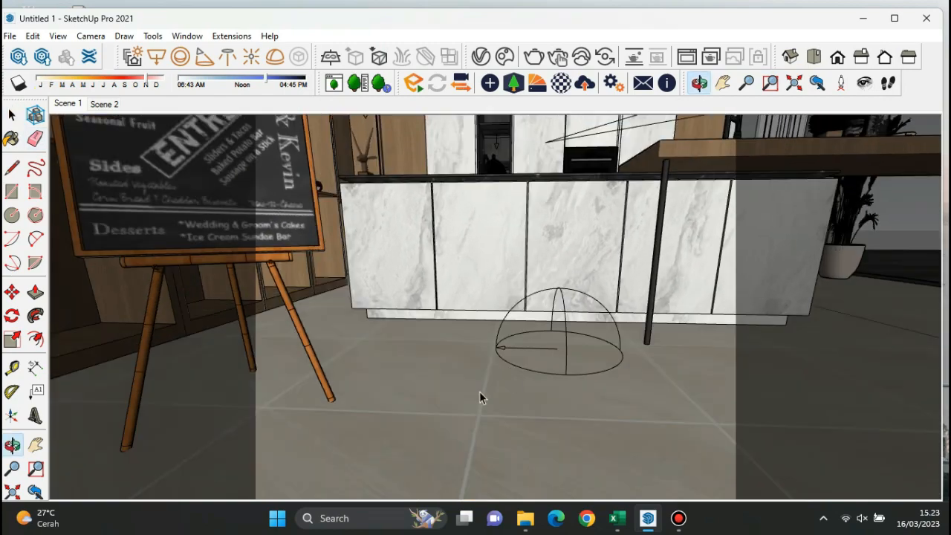
pyautogui.click(442, 405)
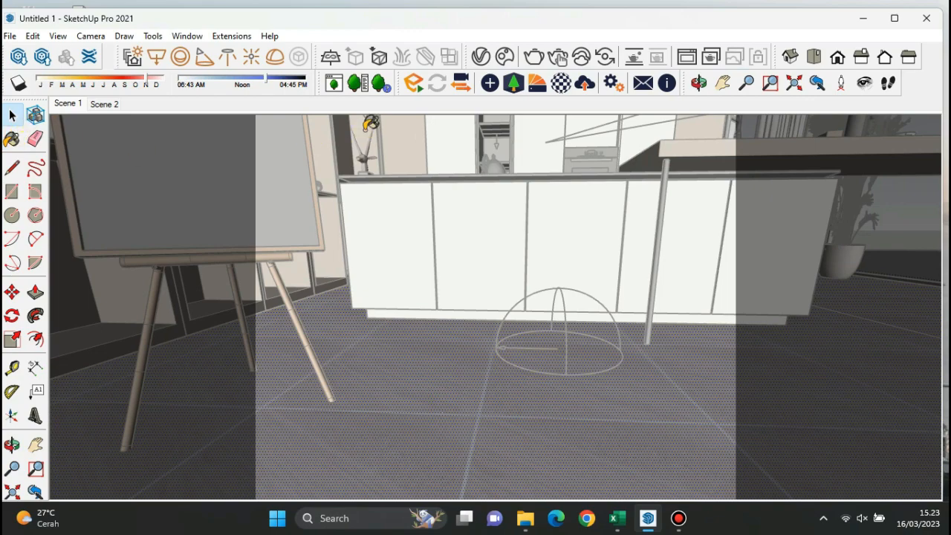
pyautogui.press('b')
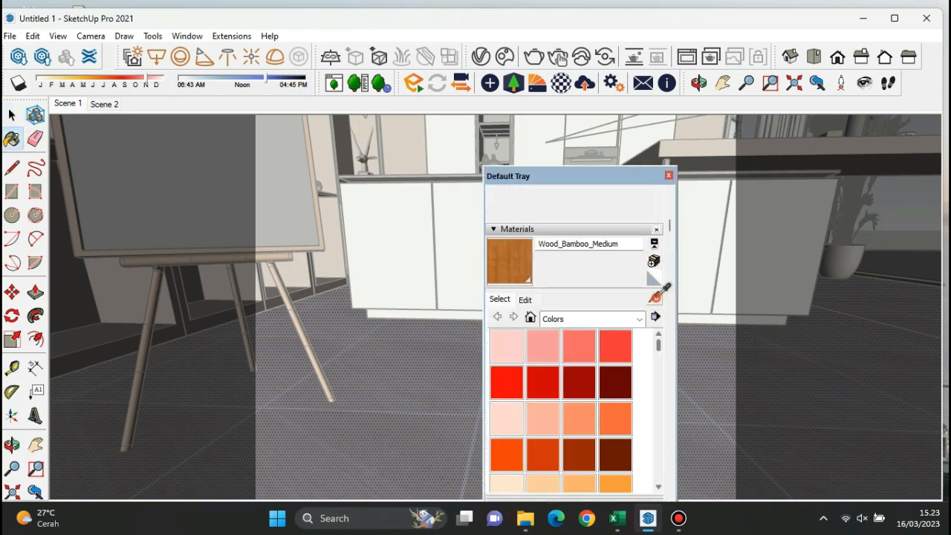
pyautogui.click(655, 297)
pyautogui.click(463, 349)
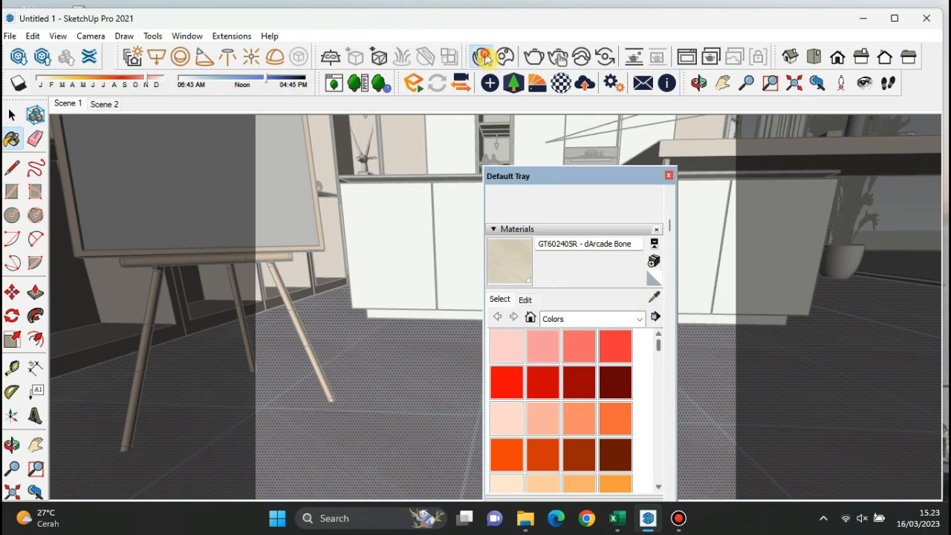
# Step: Set the dArcade Bone floor material's metalness to 0.1 and reflection glossiness to 0.95, slightly darken its reflection color, and close the material editors
pyautogui.click(482, 57)
pyautogui.click(690, 307)
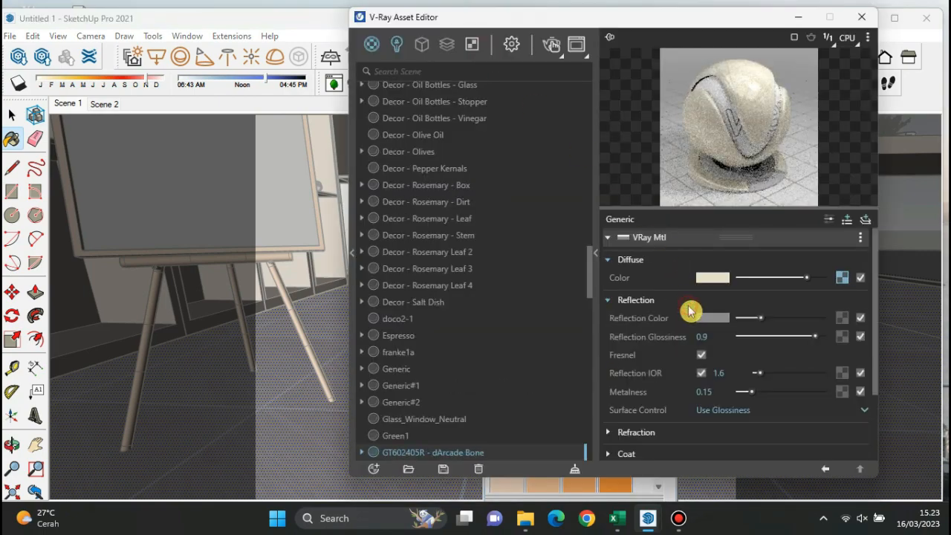
pyautogui.moveTo(754, 392); pyautogui.dragTo(748, 398)
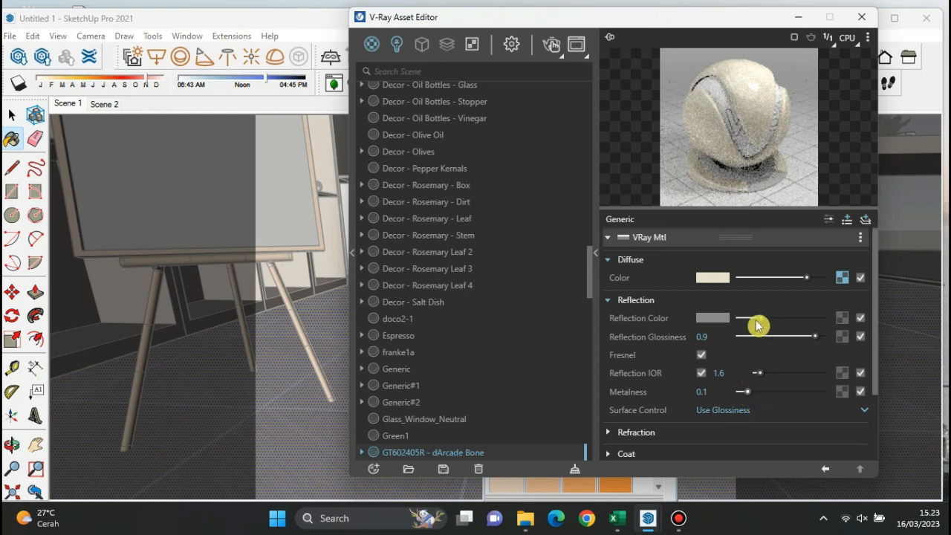
pyautogui.moveTo(758, 325); pyautogui.dragTo(756, 324)
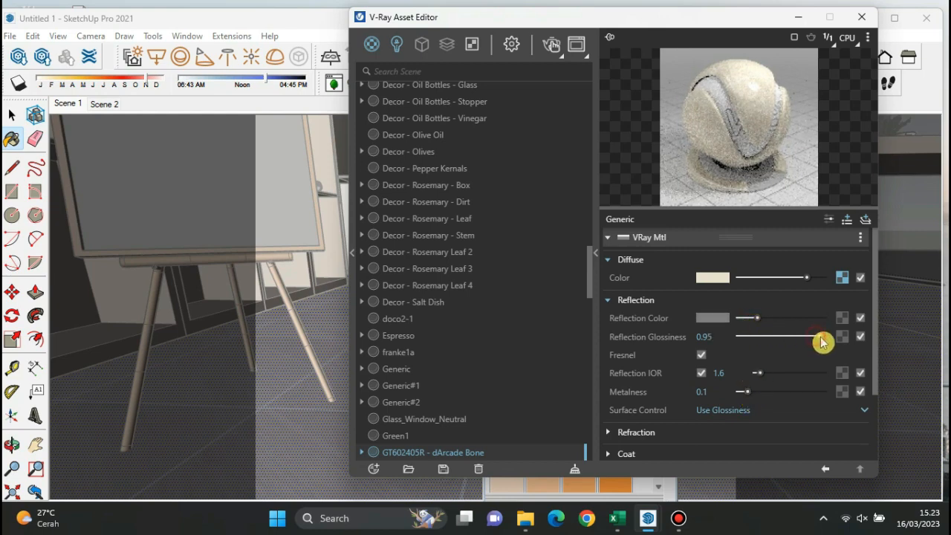
pyautogui.click(861, 16)
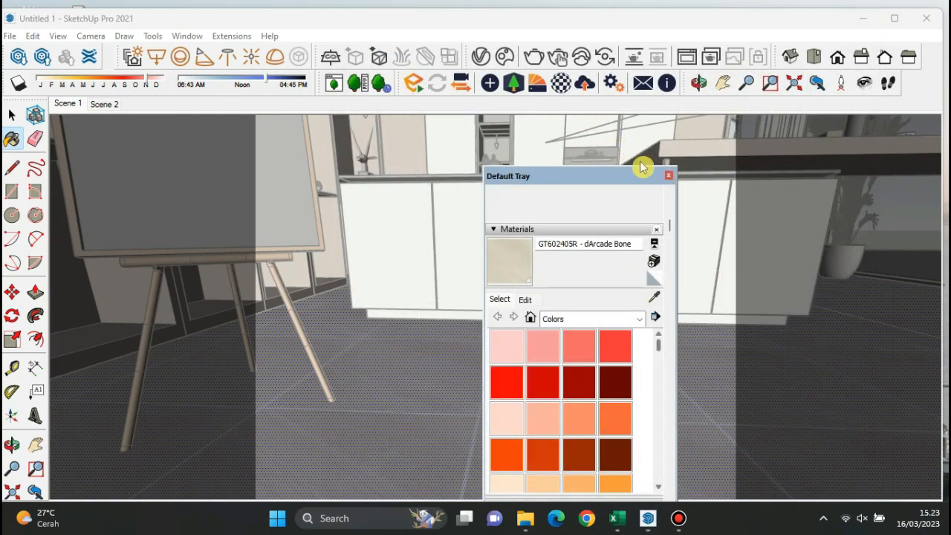
pyautogui.click(669, 175)
pyautogui.click(15, 119)
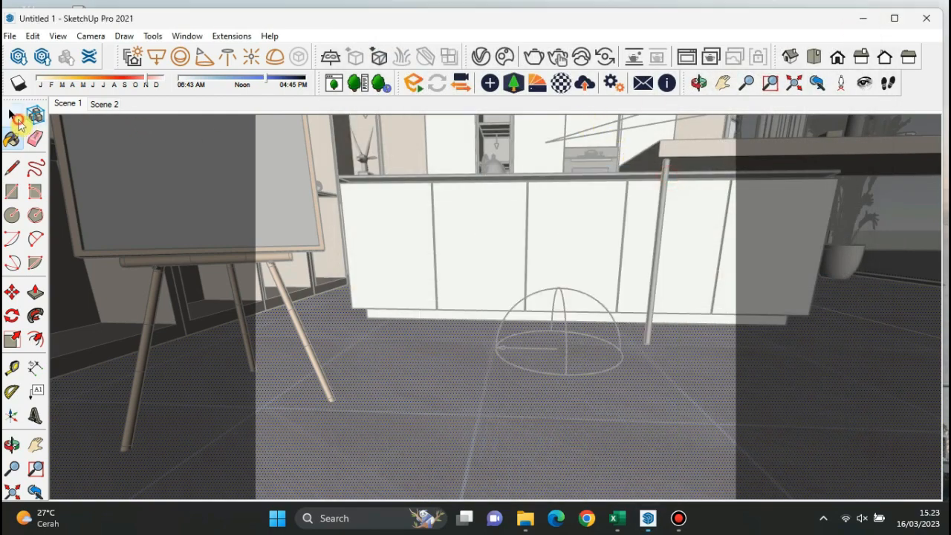
# Step: Open the nested groups of the sink faucet and sample the Color M08 material from its base
pyautogui.click(211, 198)
pyautogui.scroll(-1, 194, 260)
pyautogui.scroll(6, 350, 233)
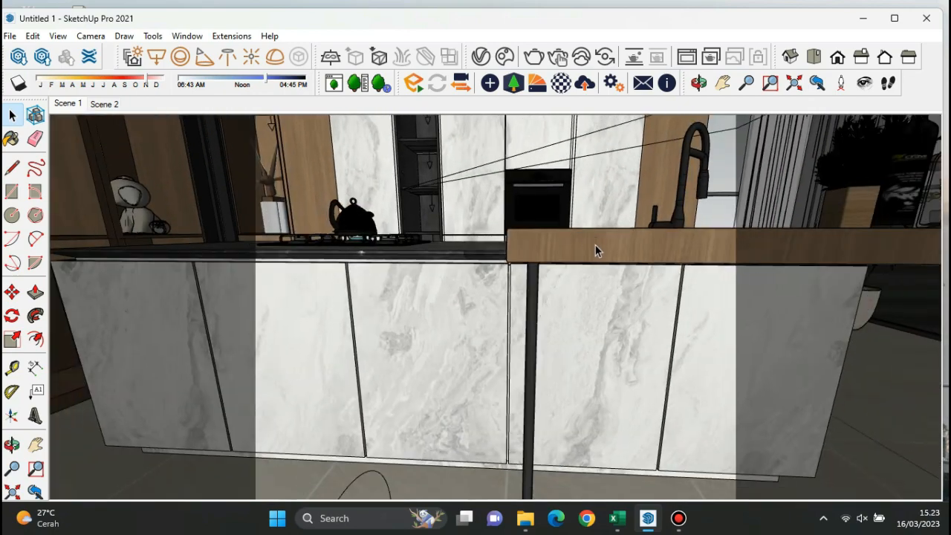
pyautogui.moveTo(595, 245); pyautogui.dragTo(682, 223, button='middle')
pyautogui.scroll(1, 679, 218)
pyautogui.doubleClick(680, 220)
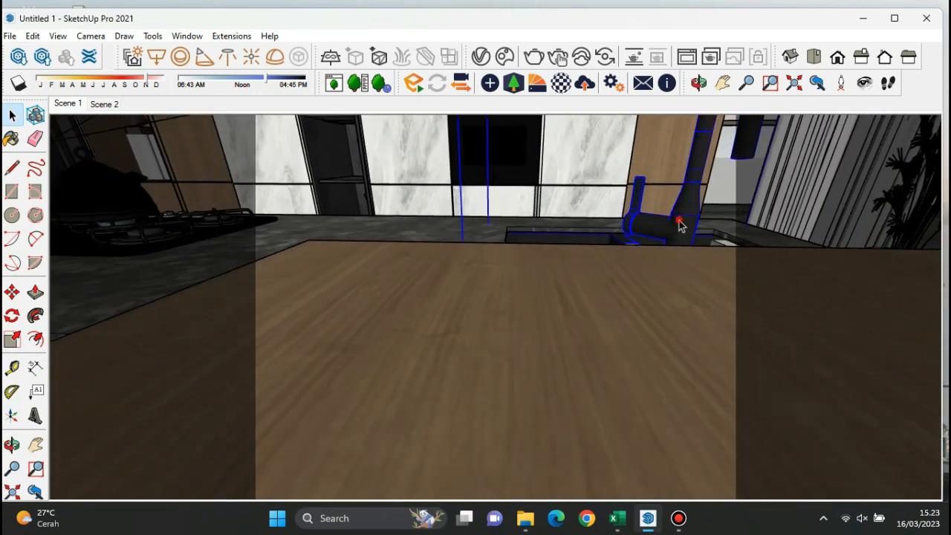
pyautogui.doubleClick(680, 221)
pyautogui.doubleClick(680, 228)
pyautogui.click(681, 230)
pyautogui.doubleClick(681, 234)
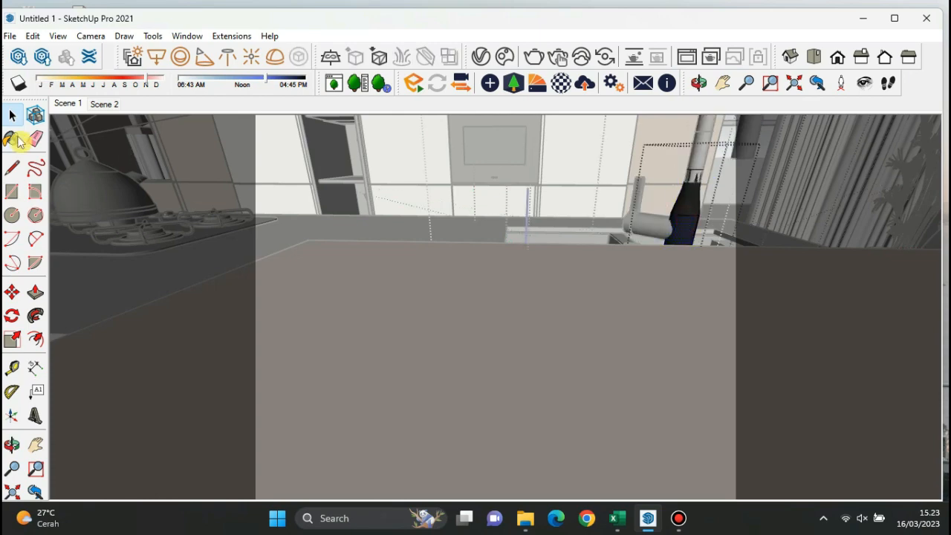
pyautogui.click(14, 140)
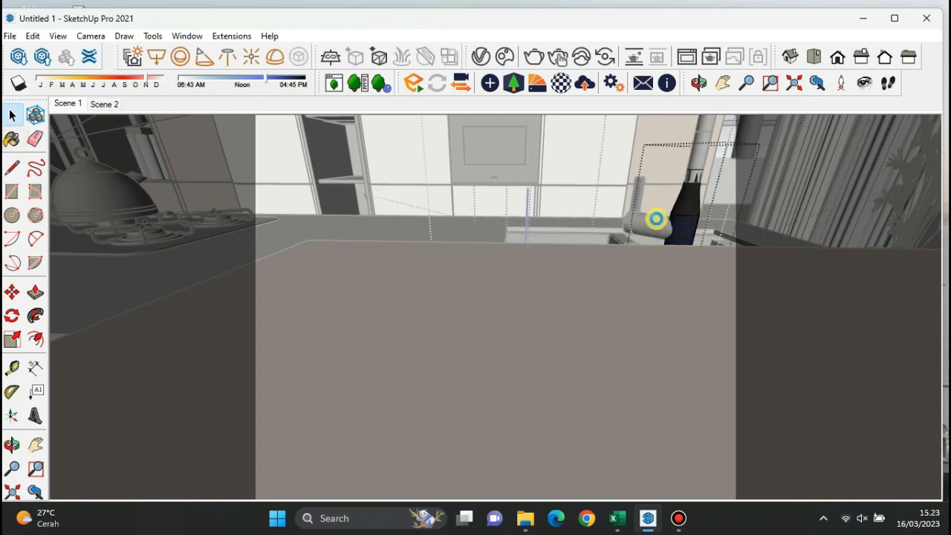
pyautogui.press('b')
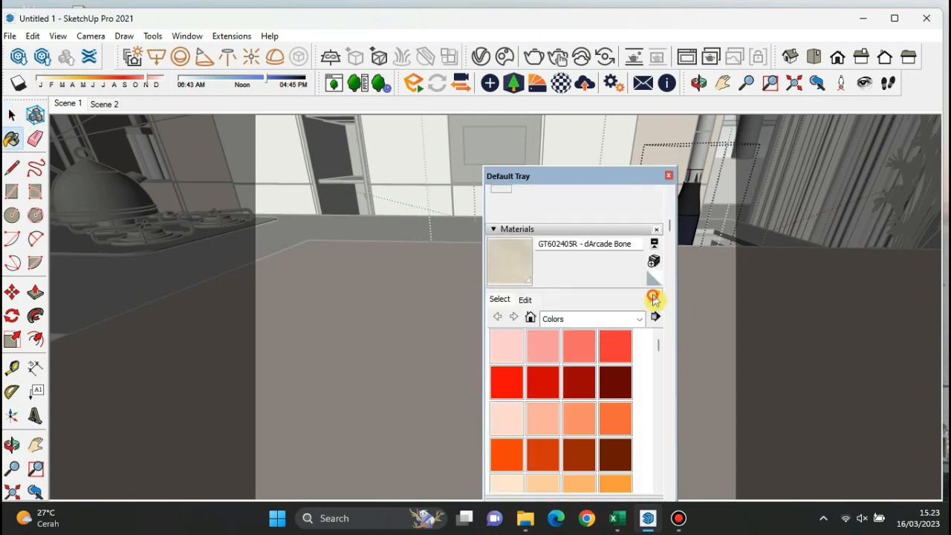
pyautogui.click(695, 216)
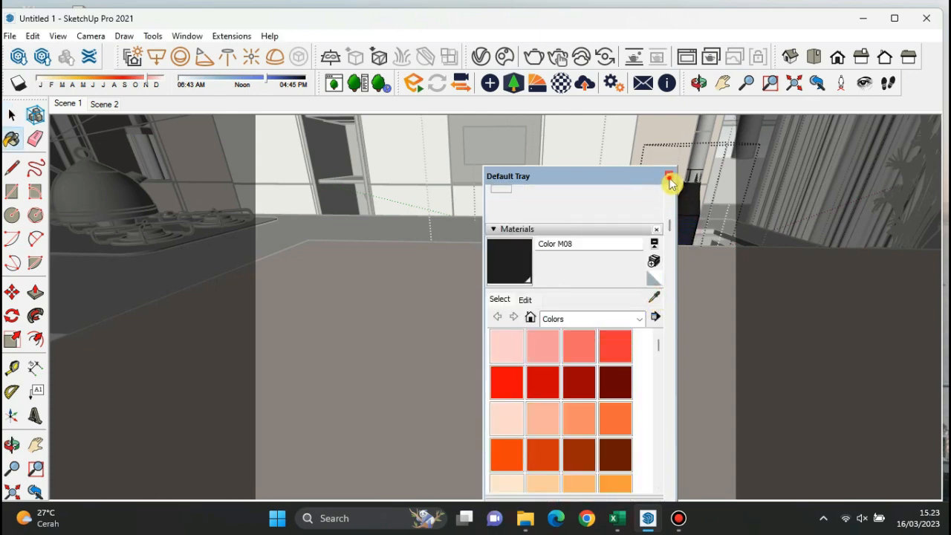
# Step: Give Color M08 a metalness of 1 and near-white diffuse and reflection colors, with reflection at R 0.972, G 0.945, B 0.945
pyautogui.click(669, 179)
pyautogui.click(483, 58)
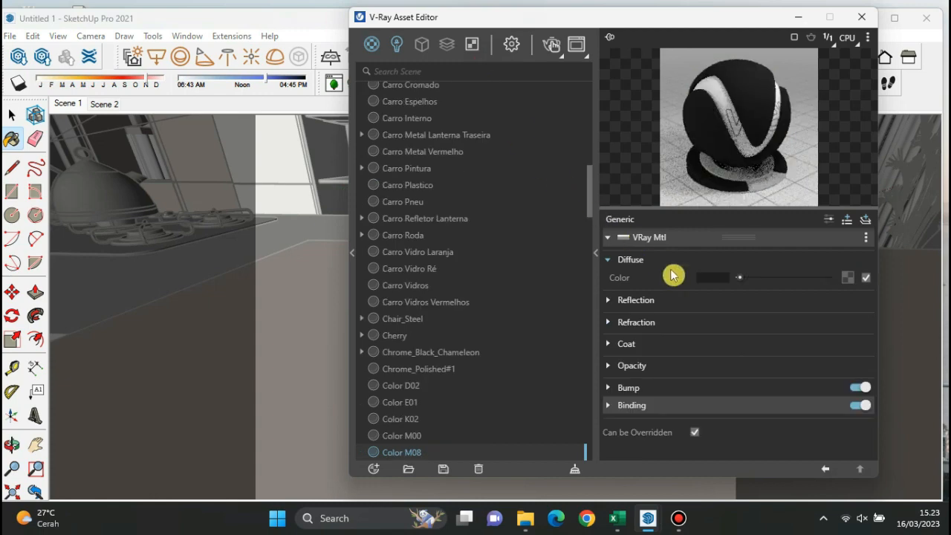
pyautogui.click(700, 302)
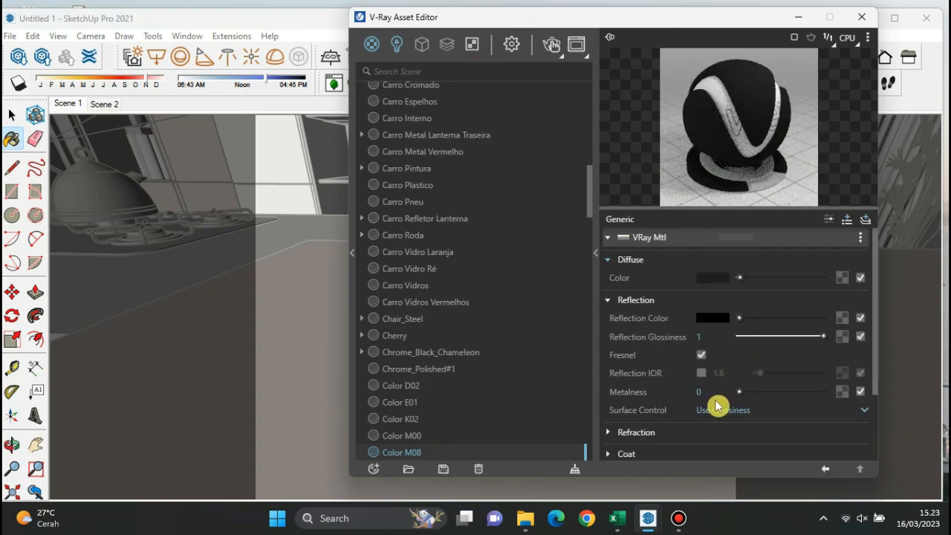
pyautogui.moveTo(745, 391); pyautogui.dragTo(839, 397)
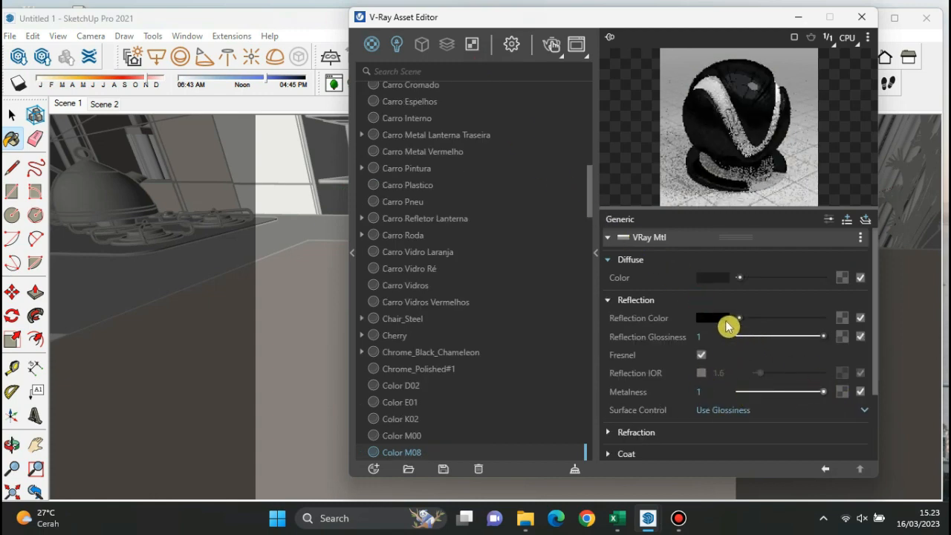
pyautogui.click(725, 319)
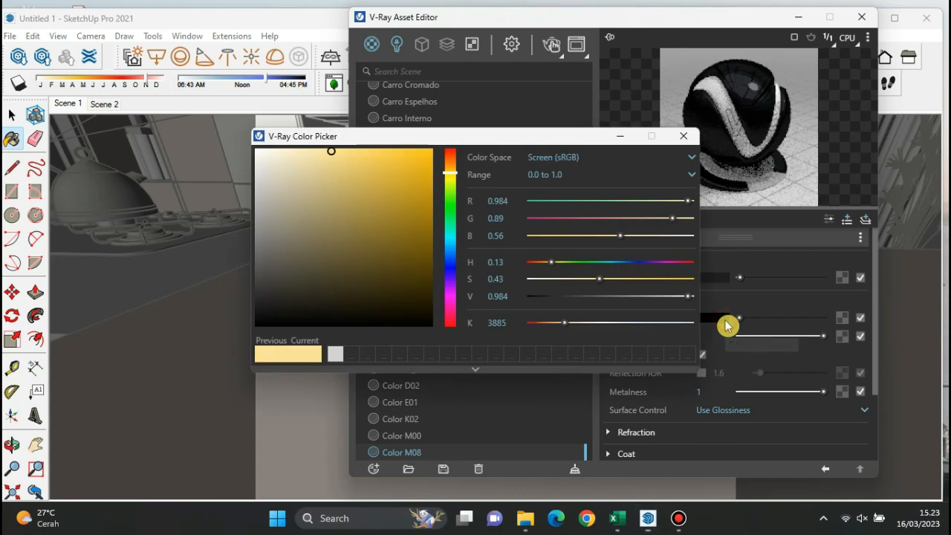
pyautogui.click(260, 155)
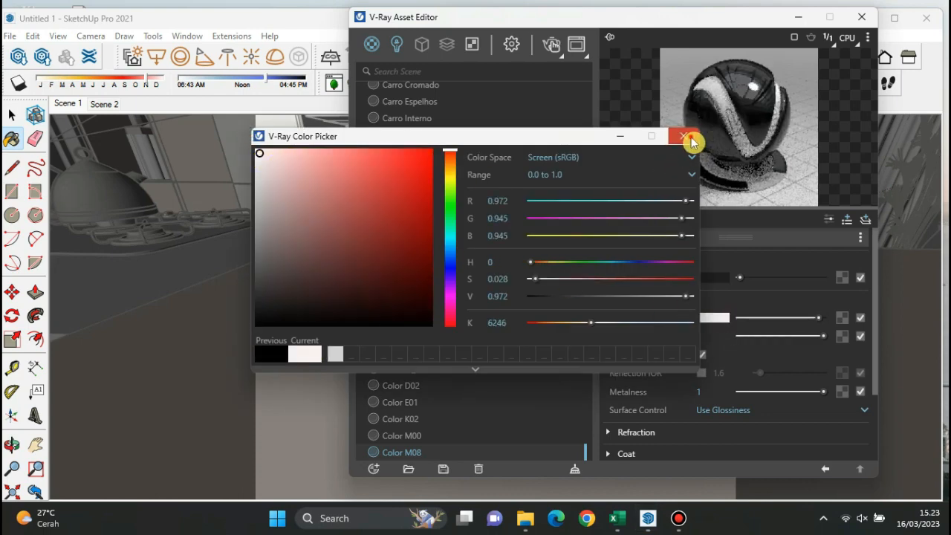
pyautogui.click(683, 135)
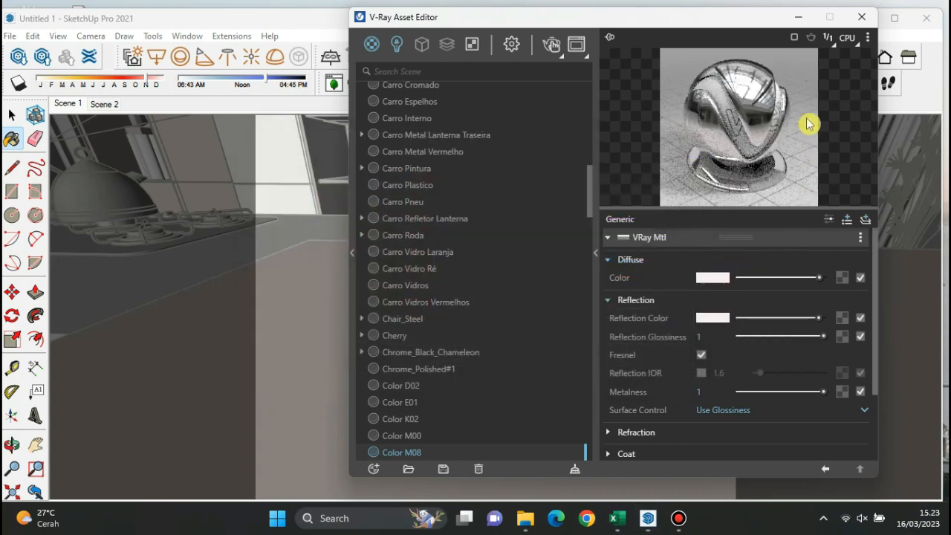
pyautogui.click(863, 19)
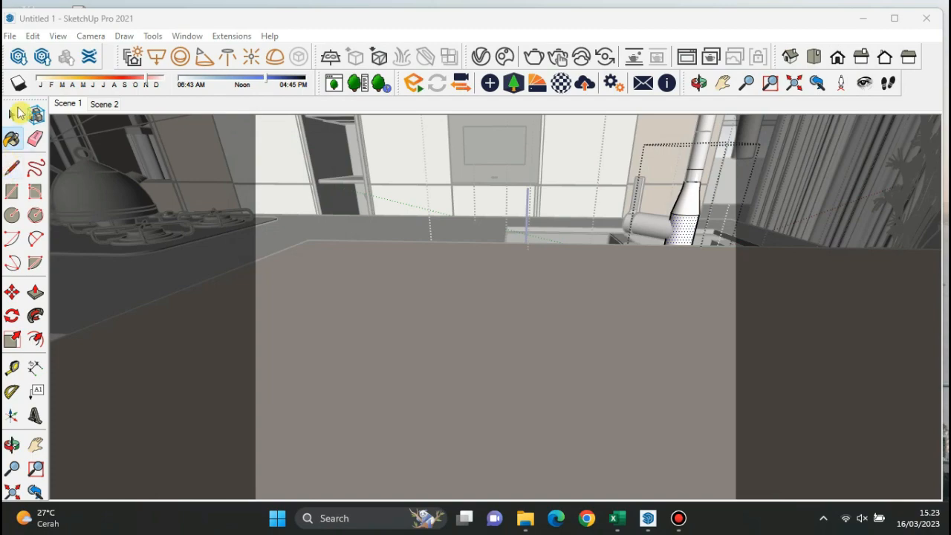
pyautogui.click(13, 113)
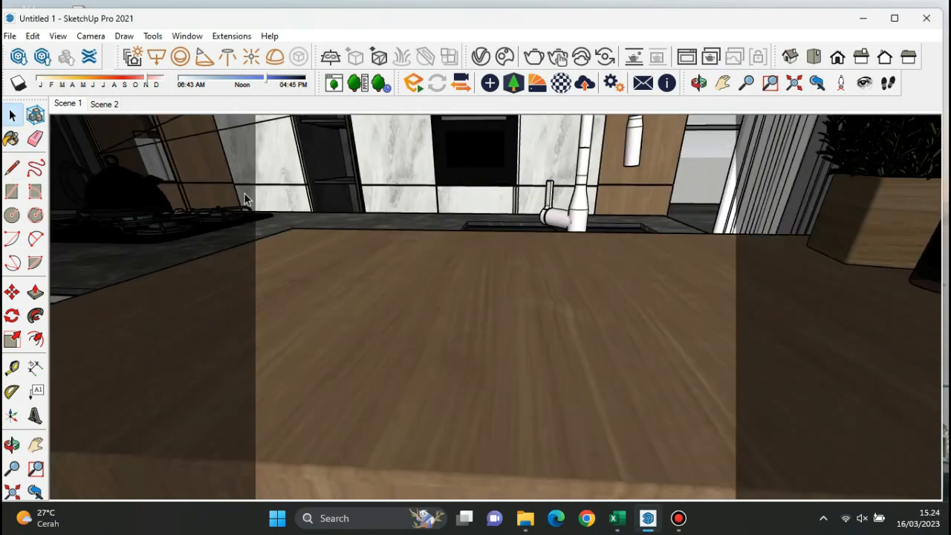
# Step: Return to Scene 1, open the large side window's group and sample the Glass_Window_Neutral material from its lower pane
pyautogui.scroll(-5, 244, 194)
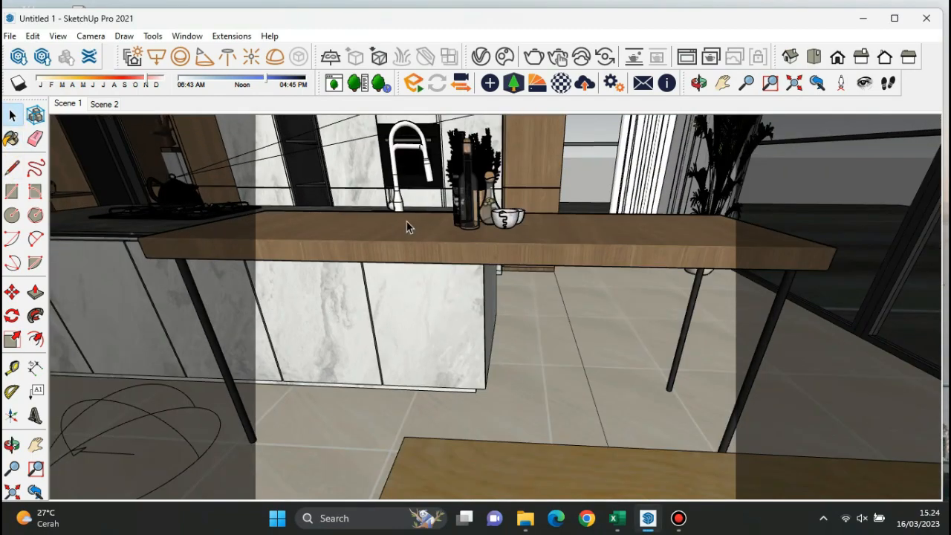
pyautogui.scroll(-3, 298, 210)
pyautogui.scroll(3, 817, 261)
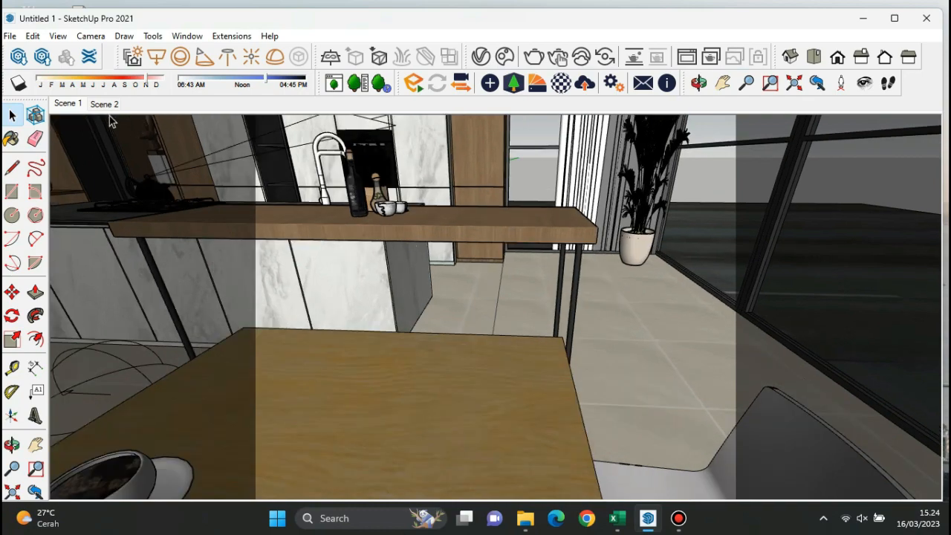
pyautogui.click(78, 107)
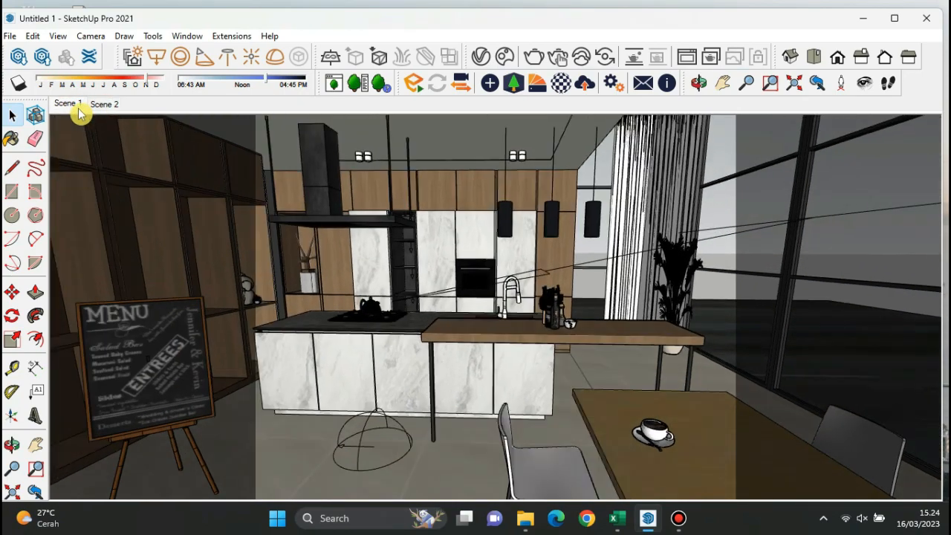
pyautogui.scroll(2, 900, 275)
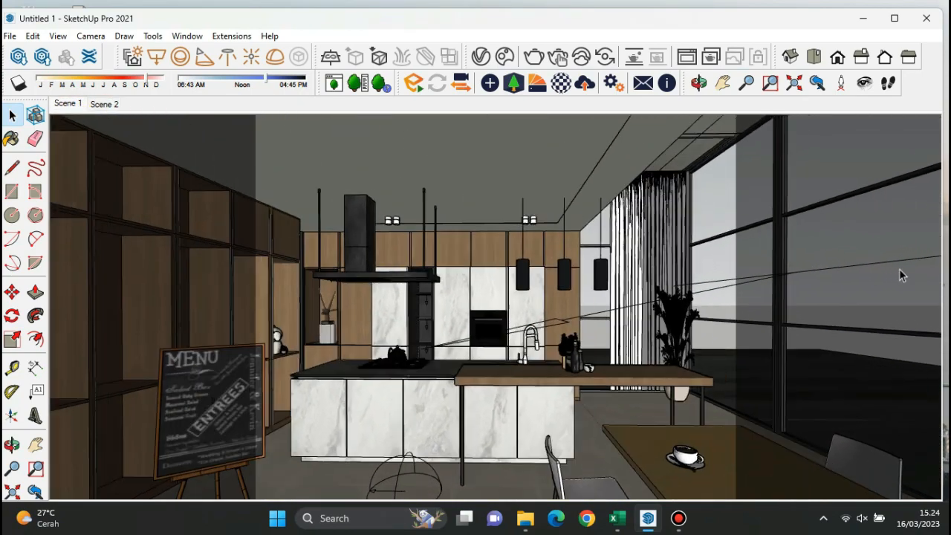
pyautogui.scroll(2, 832, 333)
pyautogui.doubleClick(740, 367)
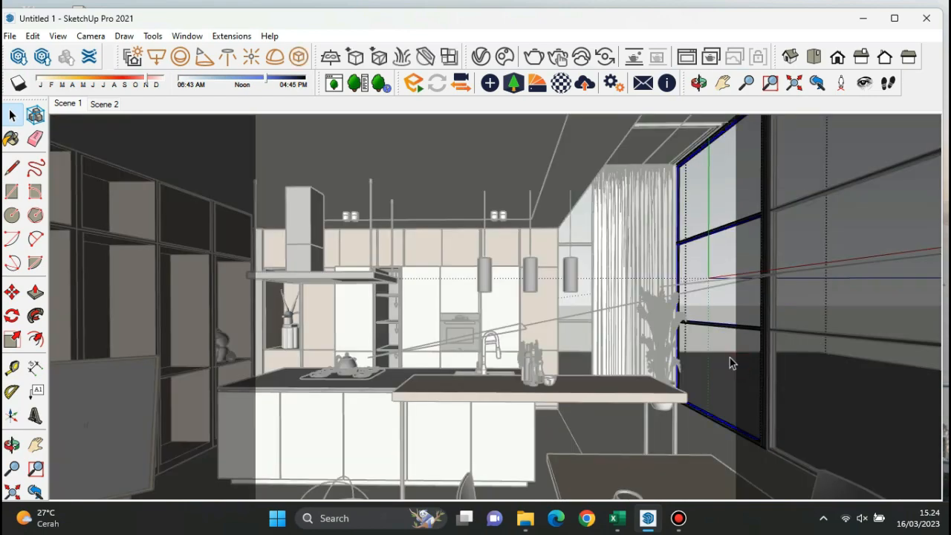
pyautogui.click(729, 367)
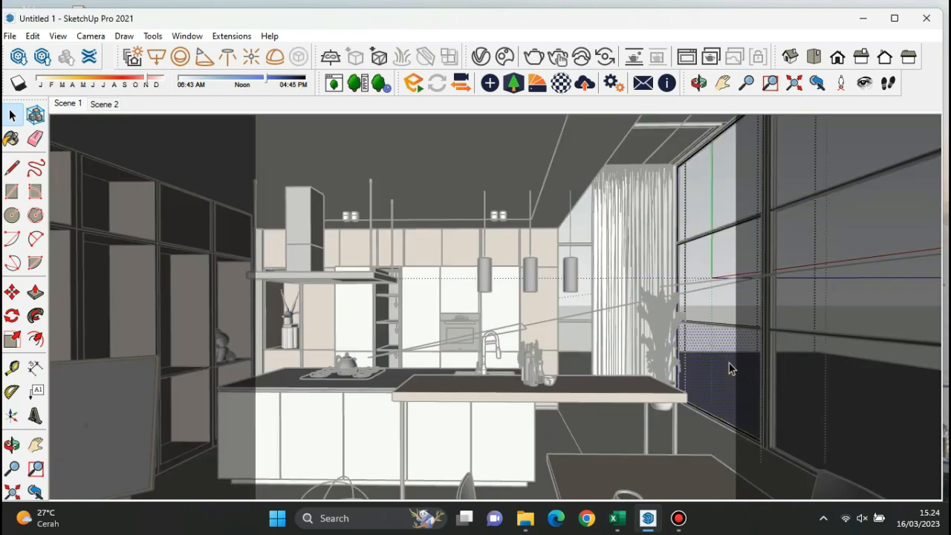
pyautogui.click(22, 145)
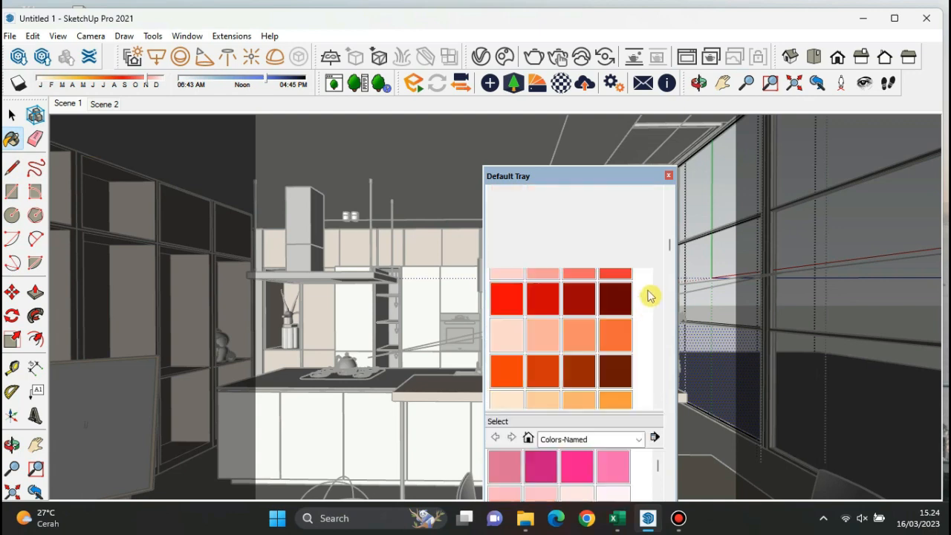
pyautogui.scroll(-1, 649, 297)
pyautogui.click(731, 355)
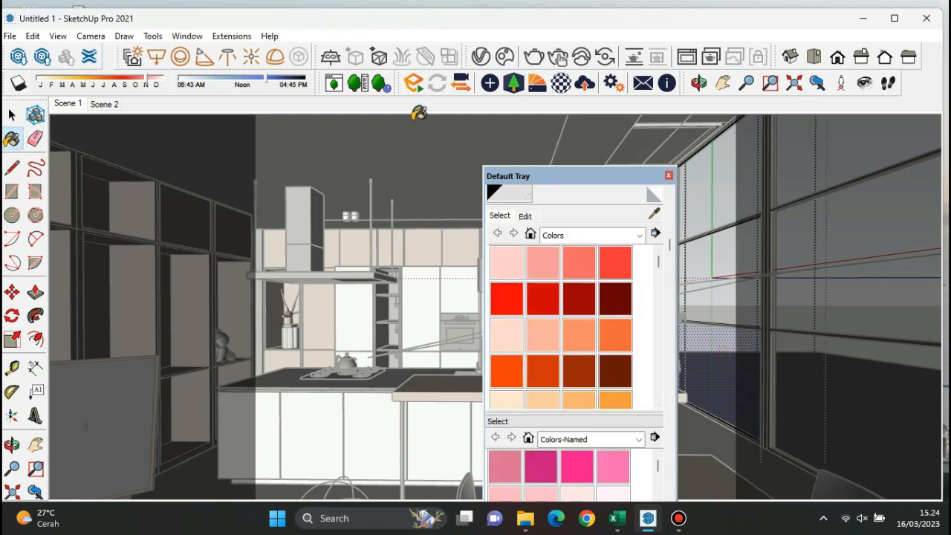
# Step: Darken the Glass_Window_Neutral reflection color to light grey and set its reflection glossiness to 0.75 and metalness to 0.05
pyautogui.click(480, 58)
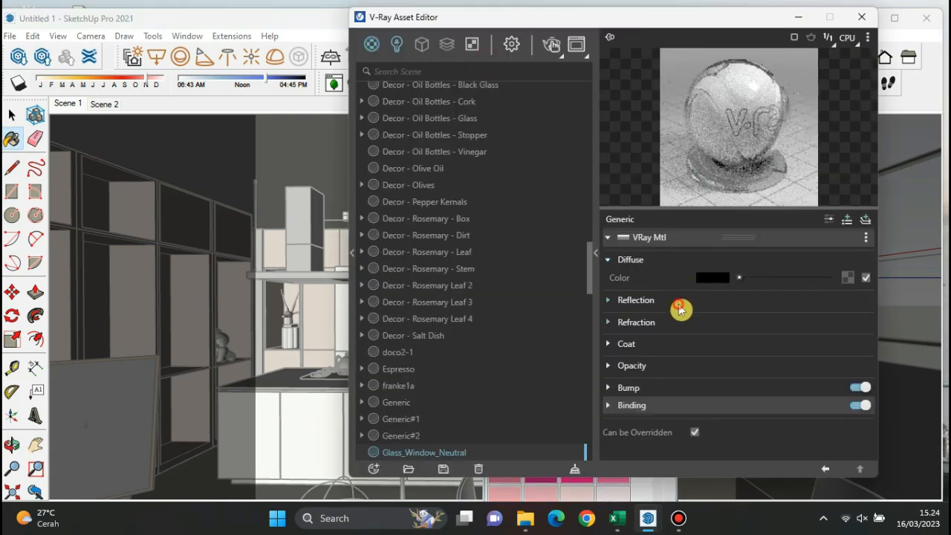
pyautogui.click(691, 303)
pyautogui.click(703, 373)
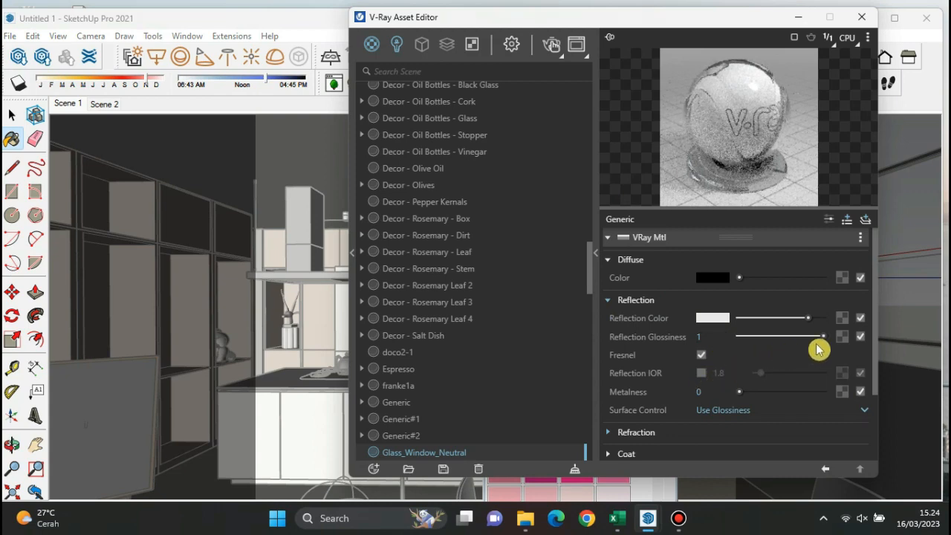
pyautogui.moveTo(802, 322); pyautogui.dragTo(810, 340)
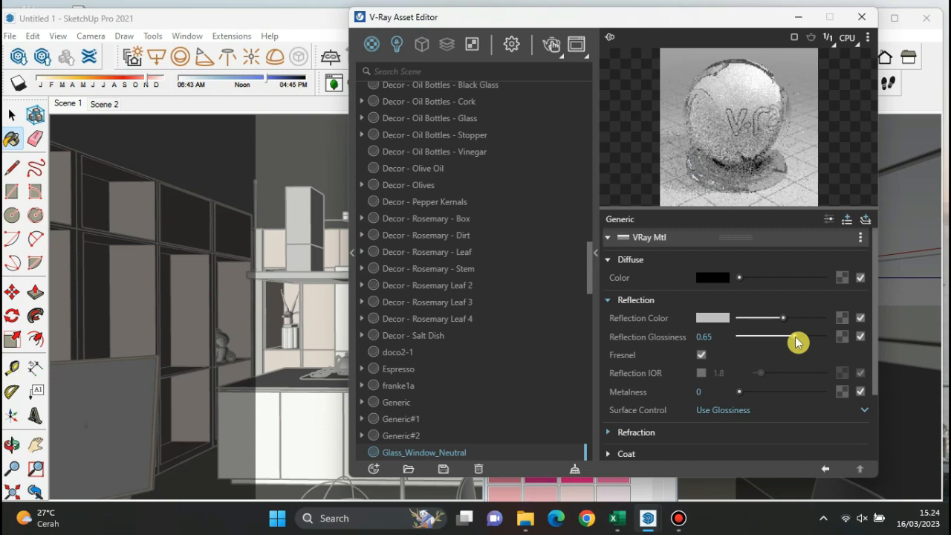
pyautogui.moveTo(795, 336); pyautogui.dragTo(802, 338)
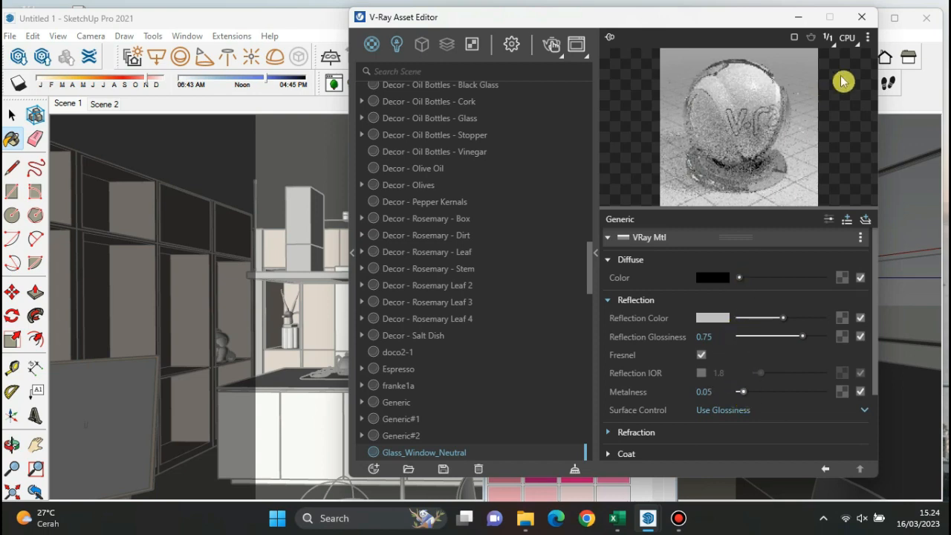
# Step: Set the opacity of Glass_Window_Neutral to 0.69 and close the material editors
pyautogui.scroll(-2, 777, 403)
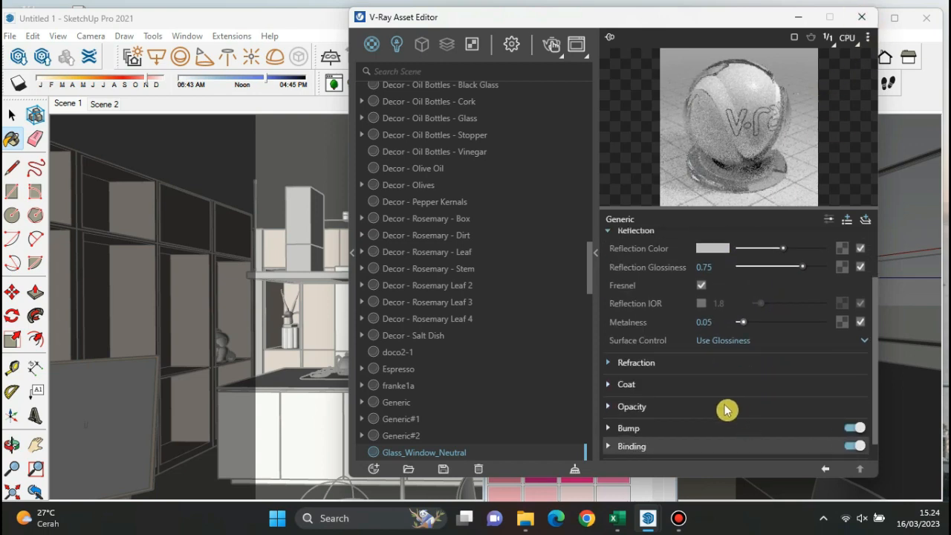
pyautogui.click(726, 409)
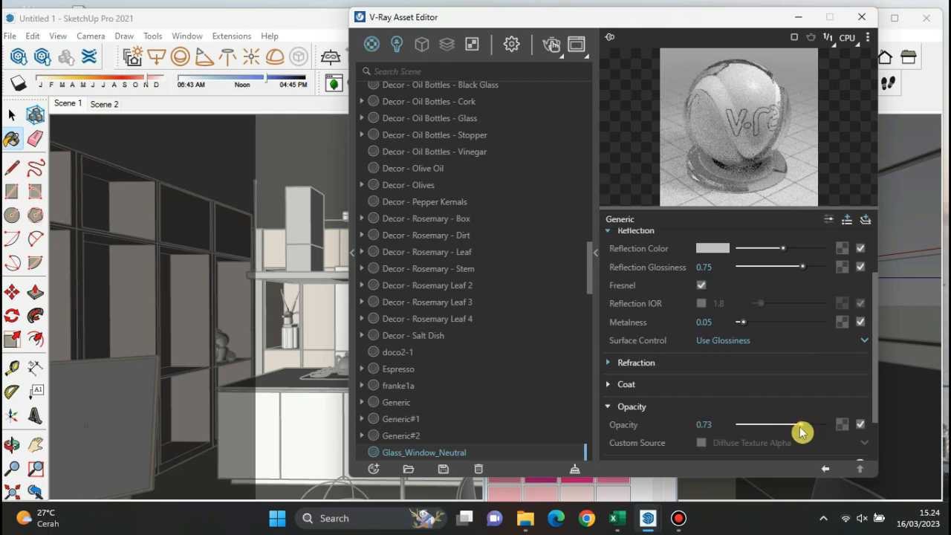
pyautogui.moveTo(796, 431); pyautogui.dragTo(798, 429)
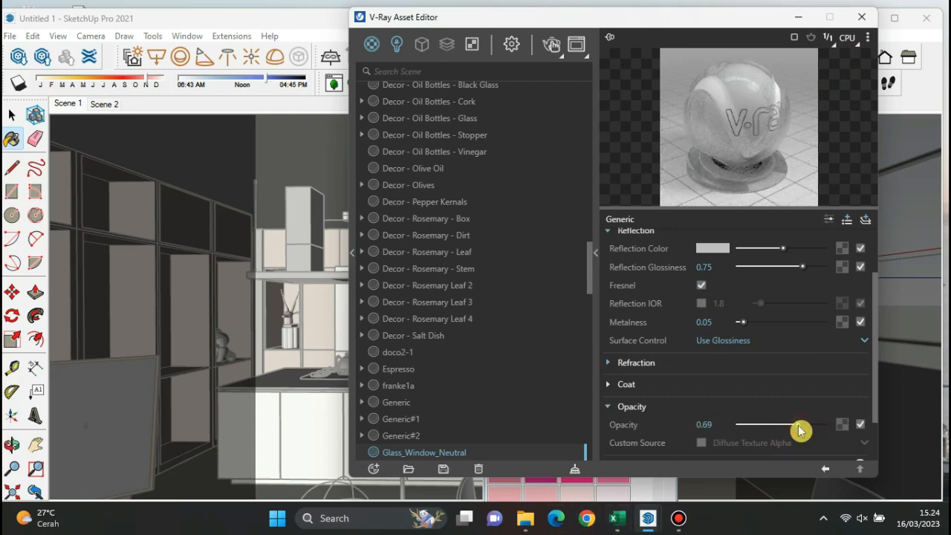
pyautogui.click(861, 16)
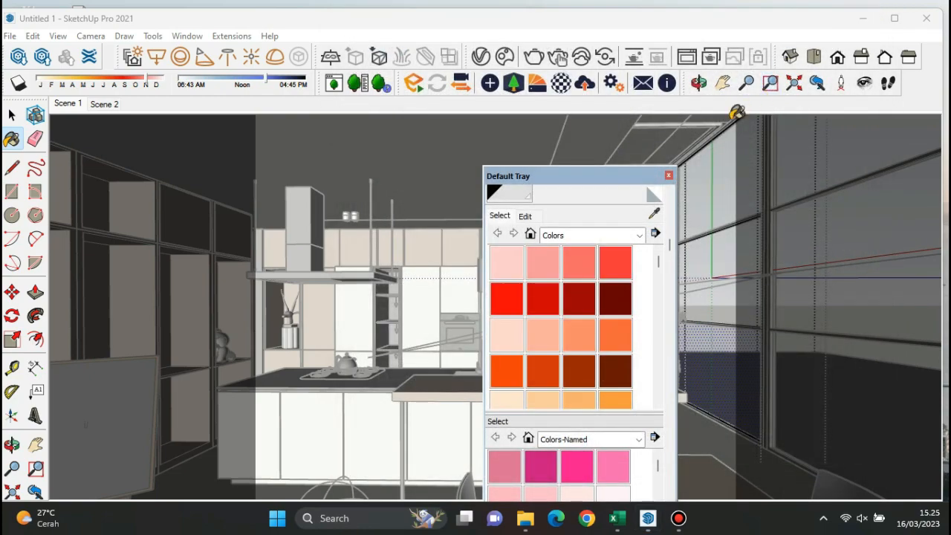
pyautogui.click(667, 176)
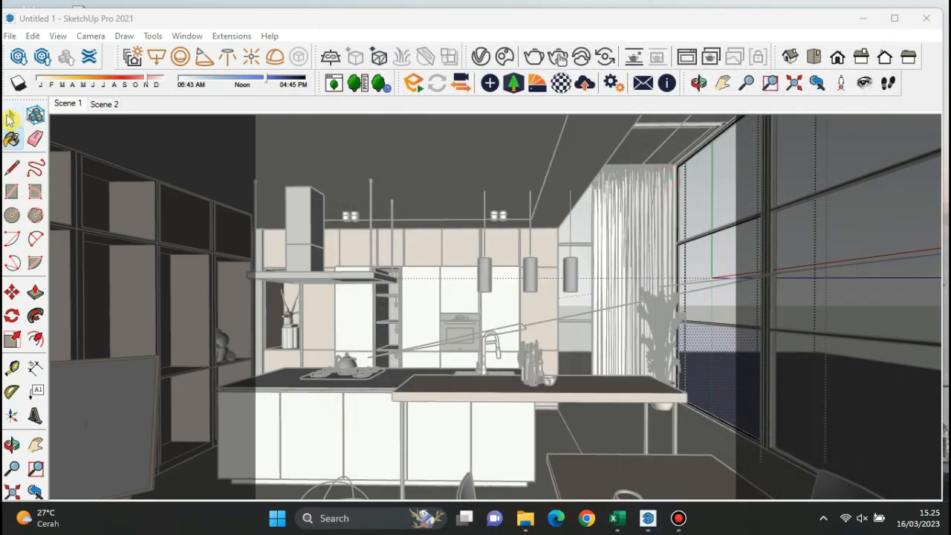
# Step: Restore Scene 1, open the nested groups of the chair beside the dining table and sample Material12 from its seat
pyautogui.click(74, 106)
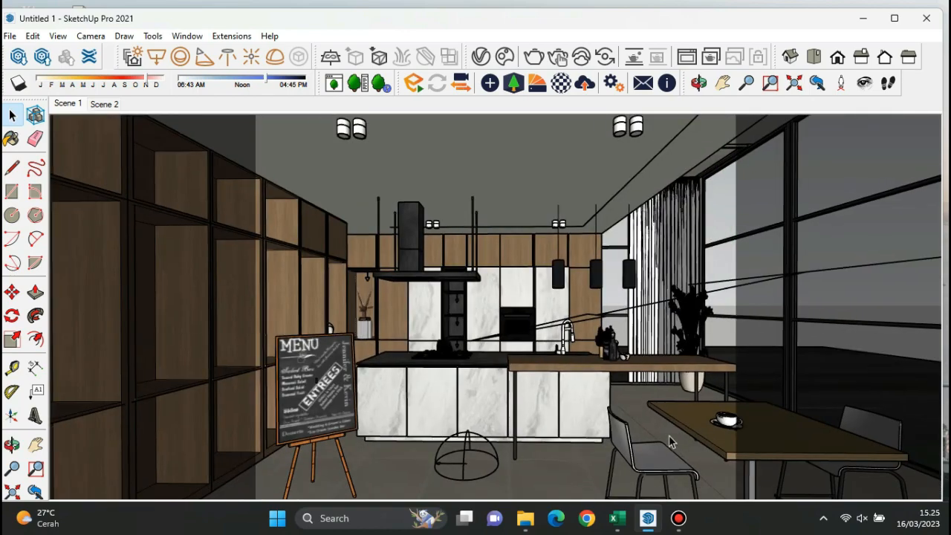
pyautogui.scroll(5, 669, 442)
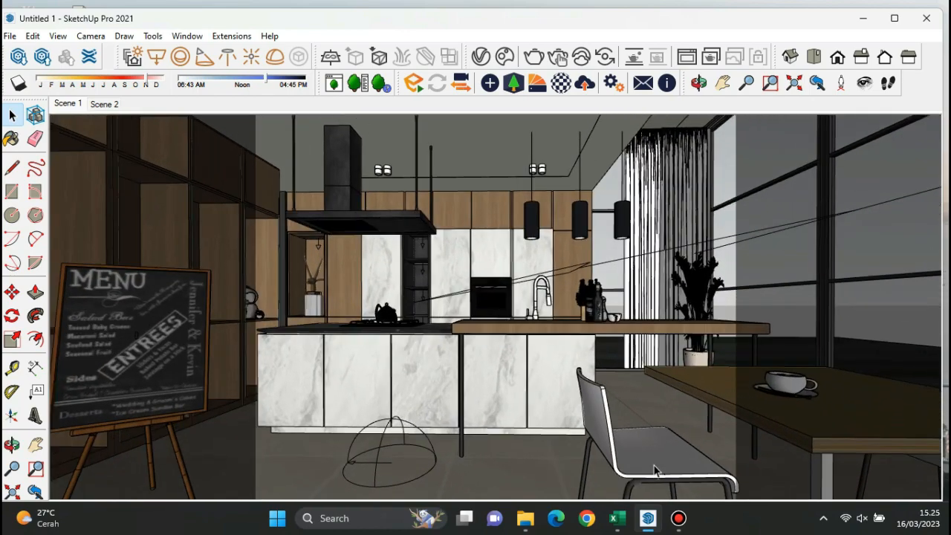
pyautogui.doubleClick(653, 468)
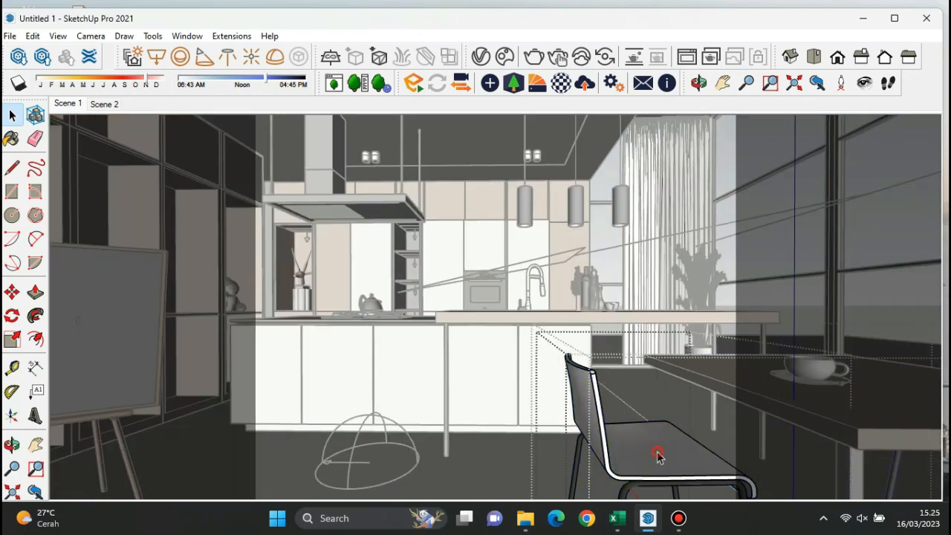
pyautogui.doubleClick(657, 454)
pyautogui.click(657, 454)
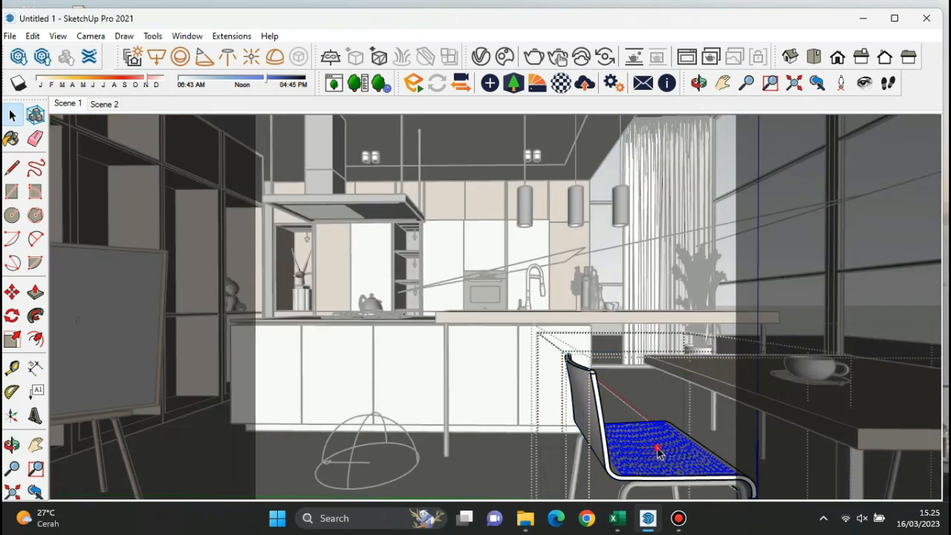
pyautogui.click(657, 447)
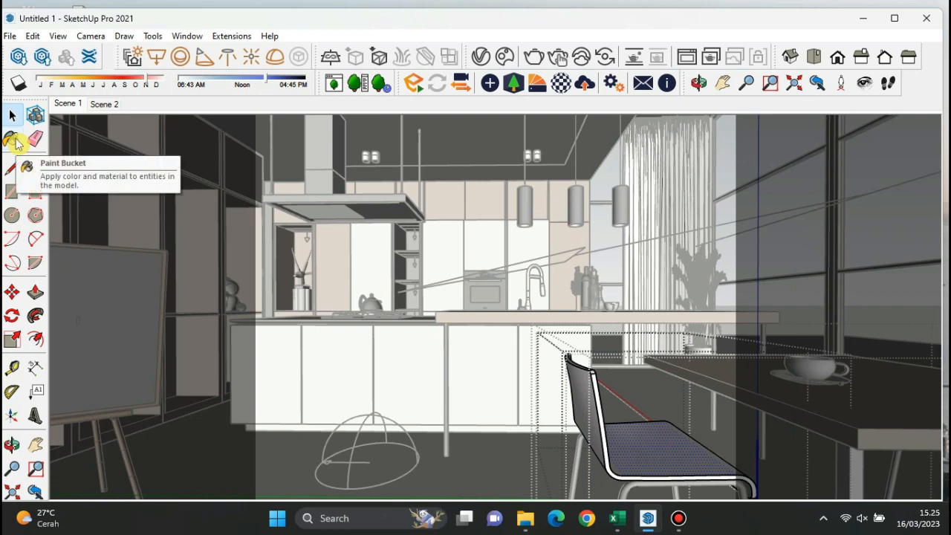
pyautogui.click(12, 138)
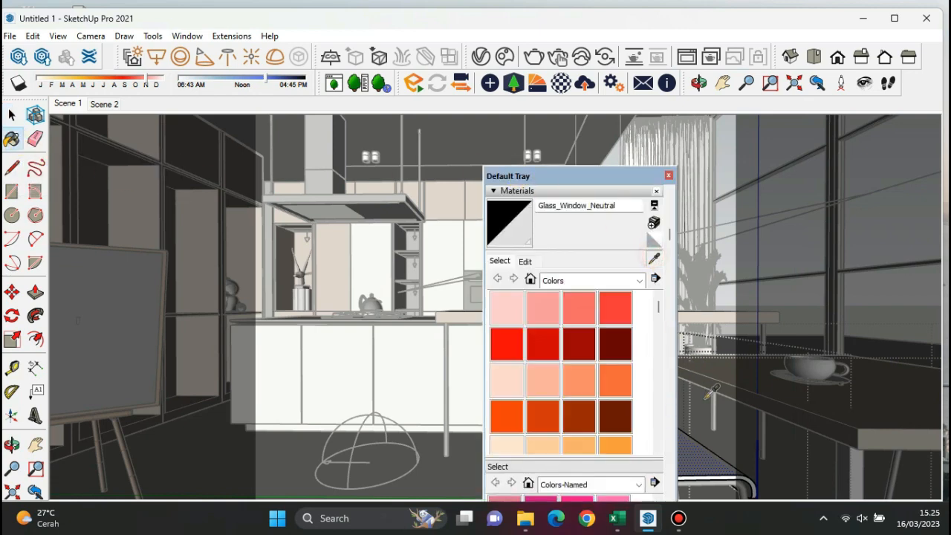
pyautogui.keyDown('alt'); pyautogui.click(691, 456); pyautogui.keyUp('alt')
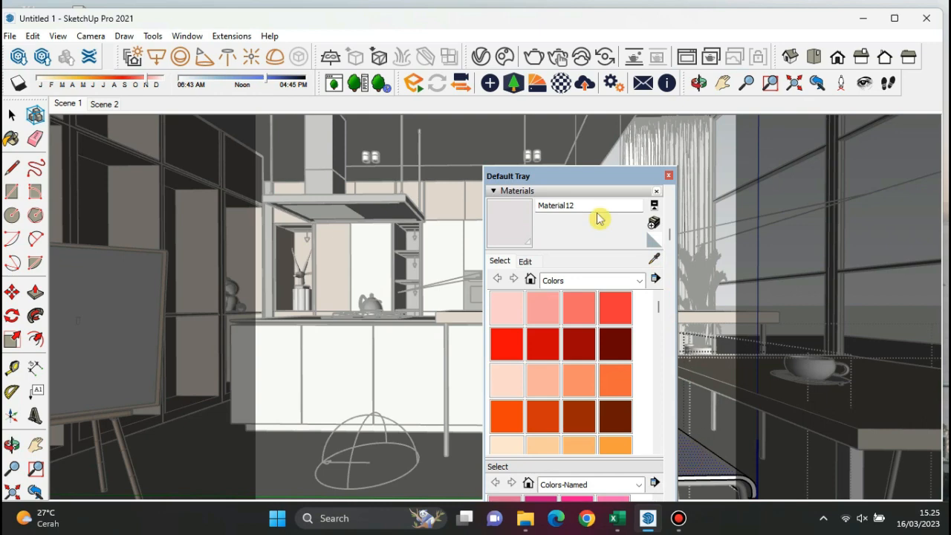
# Step: Give Material12 a mid-grey reflection color and a metalness of 0.15, close the material editors and exit the chair's groups
pyautogui.click(480, 58)
pyautogui.click(724, 303)
pyautogui.moveTo(737, 318); pyautogui.dragTo(774, 325)
pyautogui.click(752, 394)
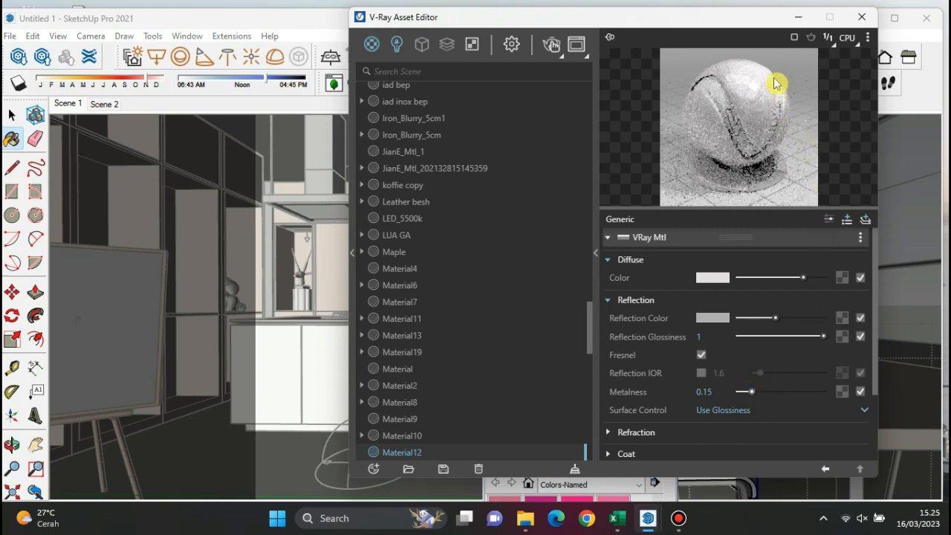
pyautogui.click(861, 16)
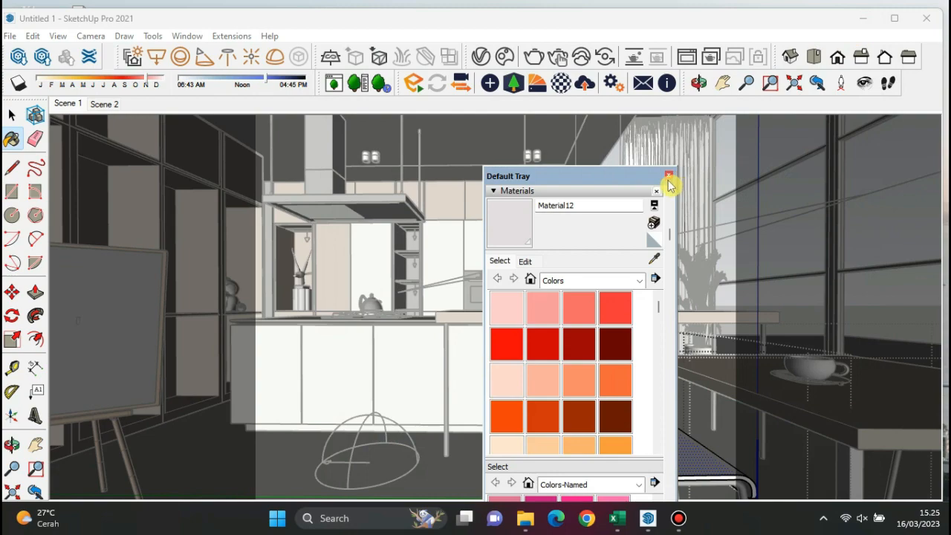
pyautogui.click(668, 176)
pyautogui.click(20, 113)
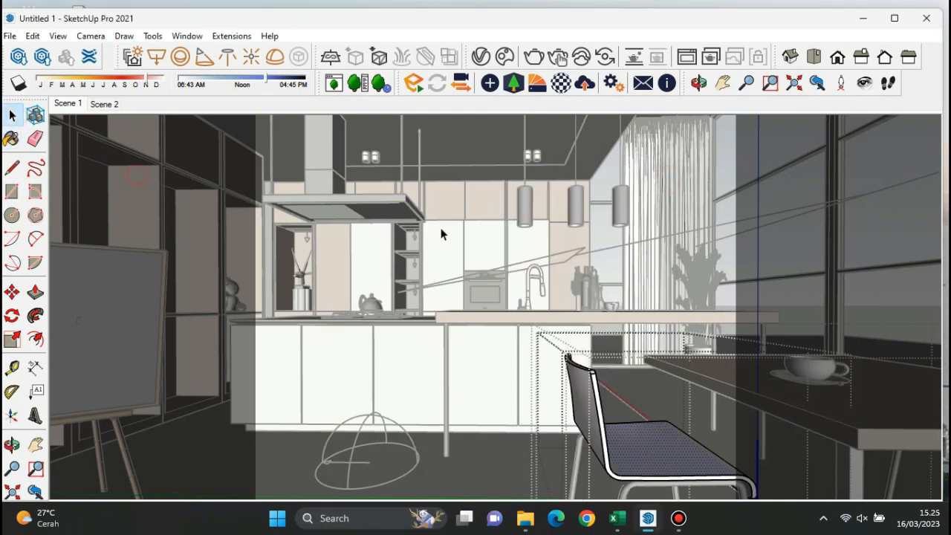
pyautogui.click(499, 164)
pyautogui.click(498, 164)
pyautogui.click(498, 164)
# Step: Open the nested groups of the chair's metal frame and sample Material7 from its front leg
pyautogui.scroll(-1, 500, 165)
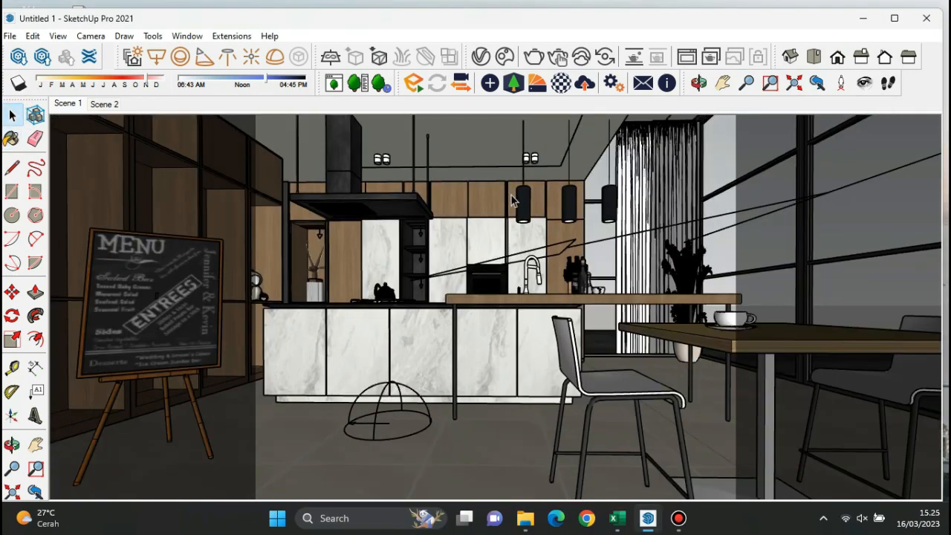
pyautogui.scroll(6, 644, 382)
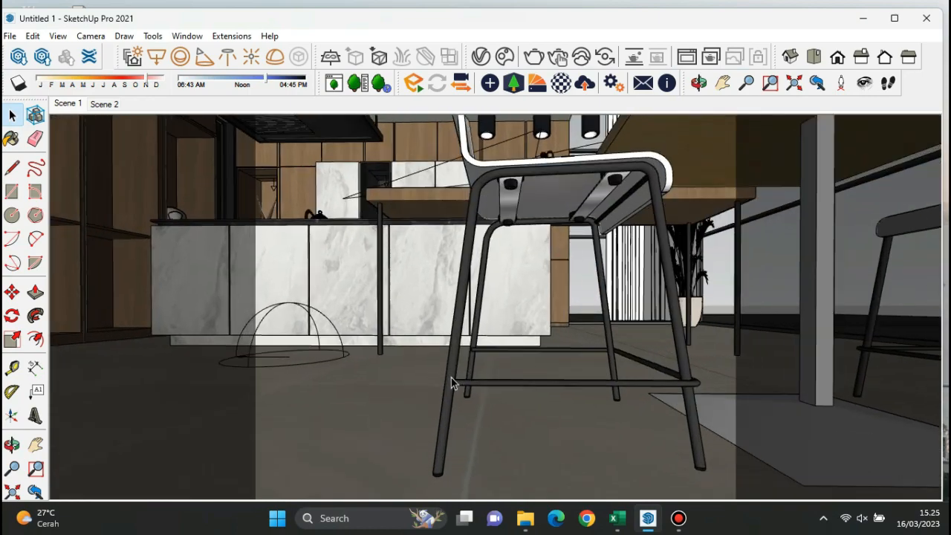
pyautogui.click(451, 377)
pyautogui.doubleClick(451, 378)
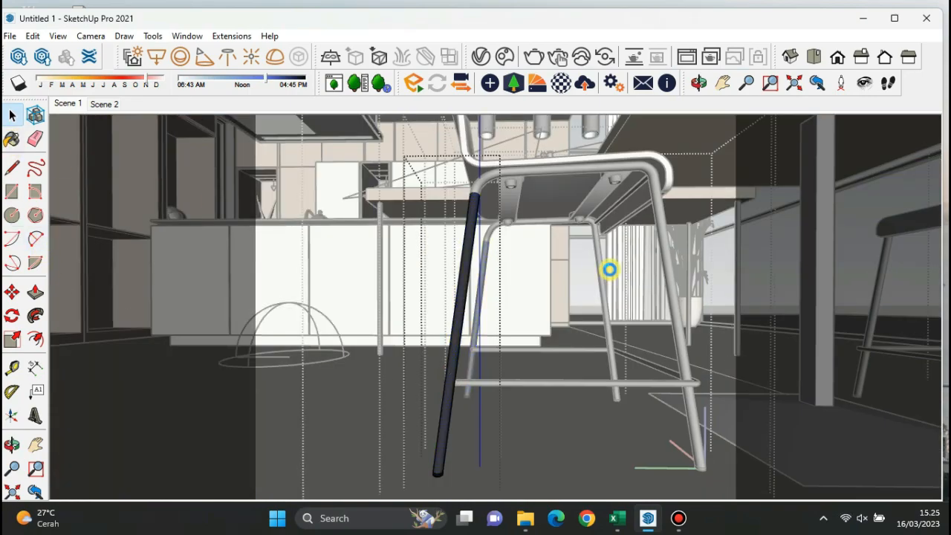
pyautogui.press('b')
pyautogui.click(655, 256)
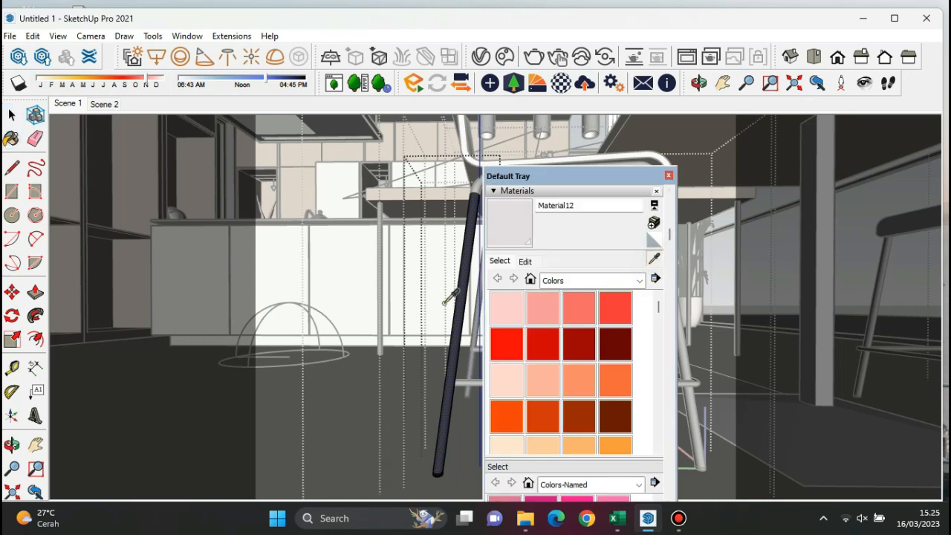
pyautogui.click(465, 297)
pyautogui.click(669, 179)
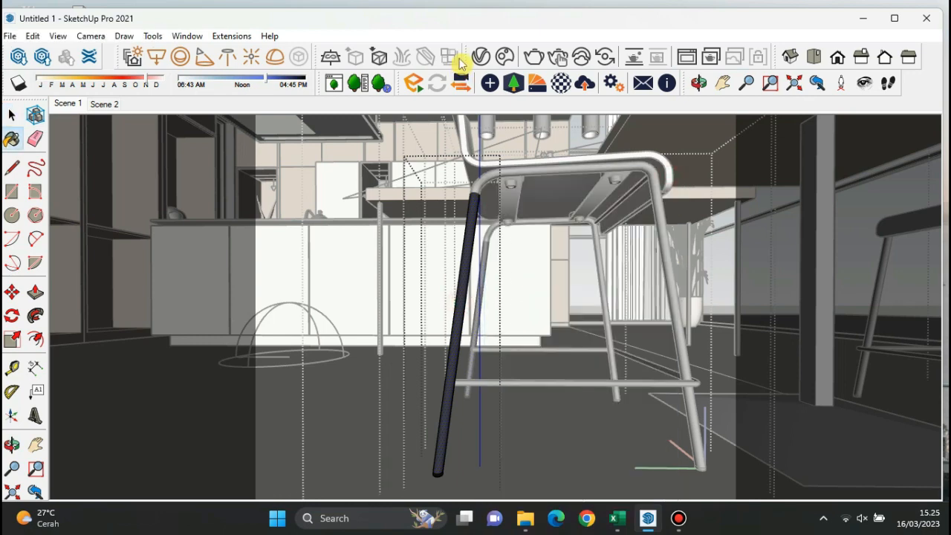
# Step: Give Material7 a light grey reflection color and a metalness of 0.5, and close the asset editor
pyautogui.click(480, 57)
pyautogui.click(668, 299)
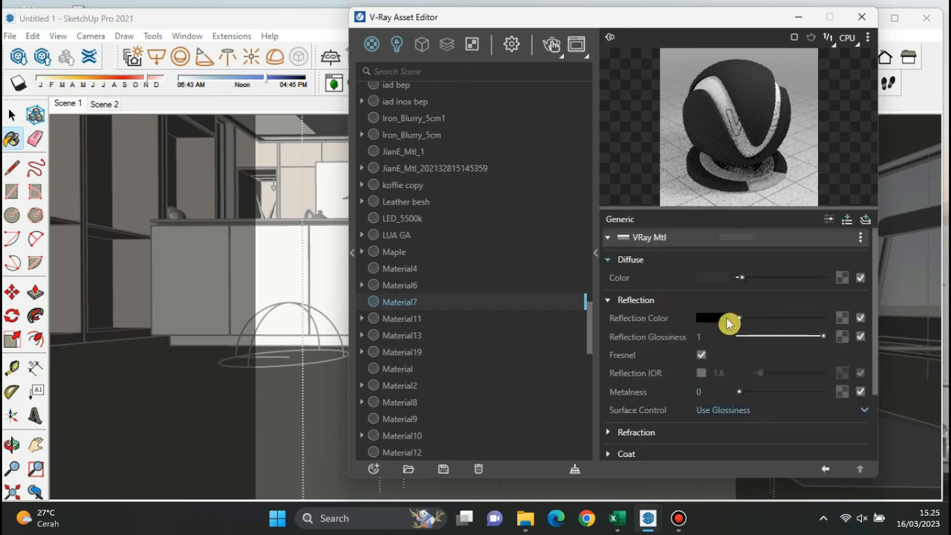
pyautogui.moveTo(735, 317); pyautogui.dragTo(779, 318)
pyautogui.click(777, 393)
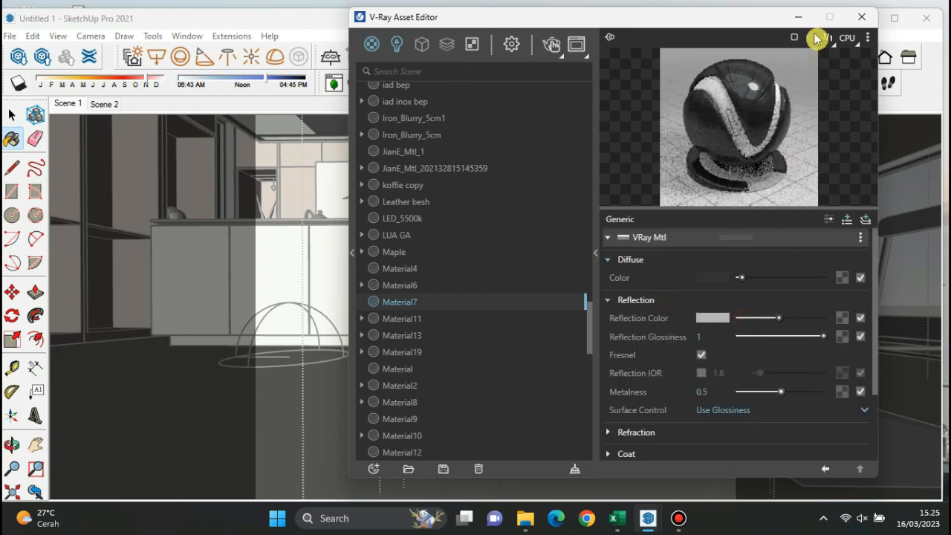
pyautogui.click(860, 17)
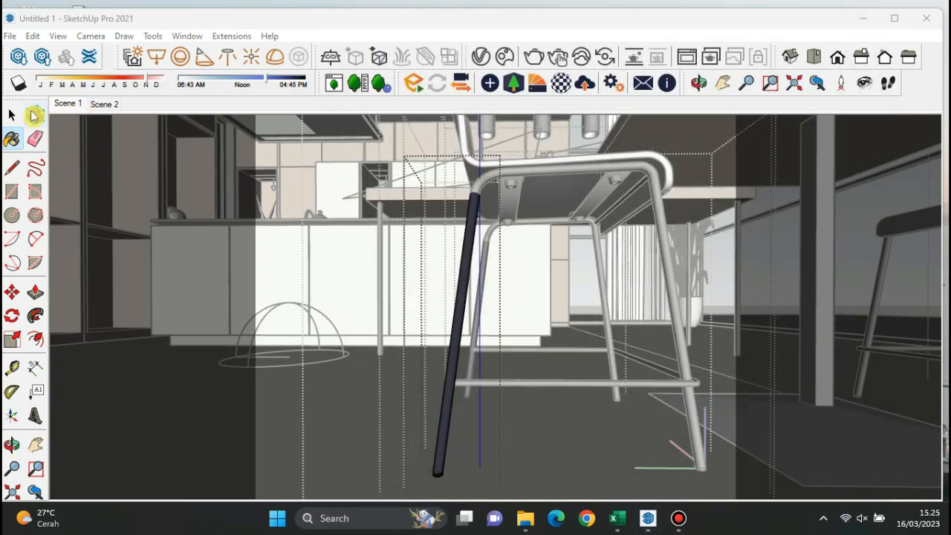
# Step: Restore Scene 1, open the group of the wooden wall shelving and copy the tall niche's back panel face out in front of it
pyautogui.click(74, 104)
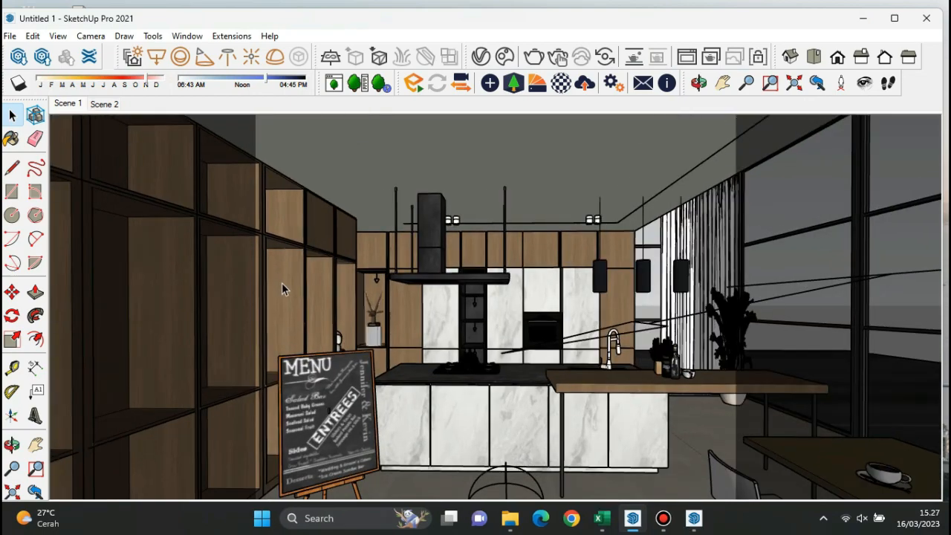
pyautogui.moveTo(282, 287); pyautogui.dragTo(186, 309, button='middle')
pyautogui.scroll(10, 278, 283)
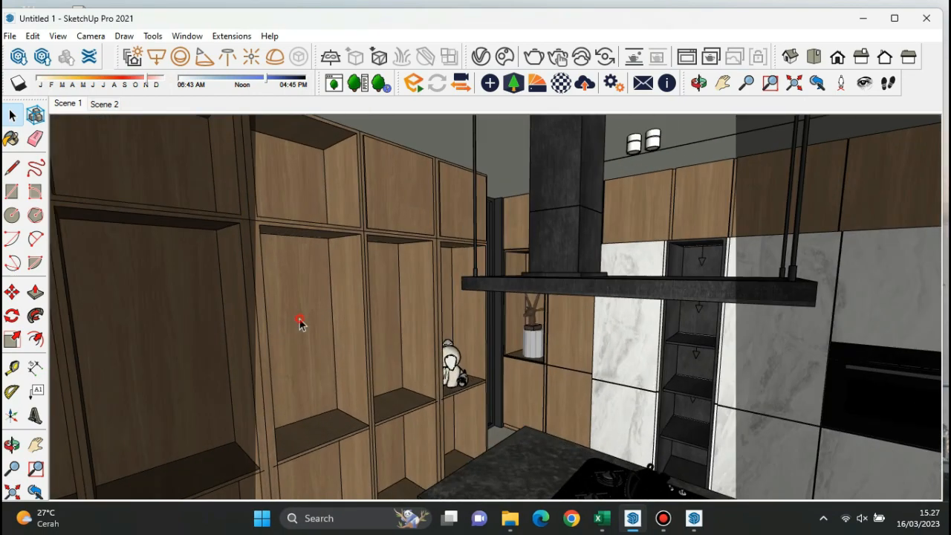
pyautogui.click(300, 321)
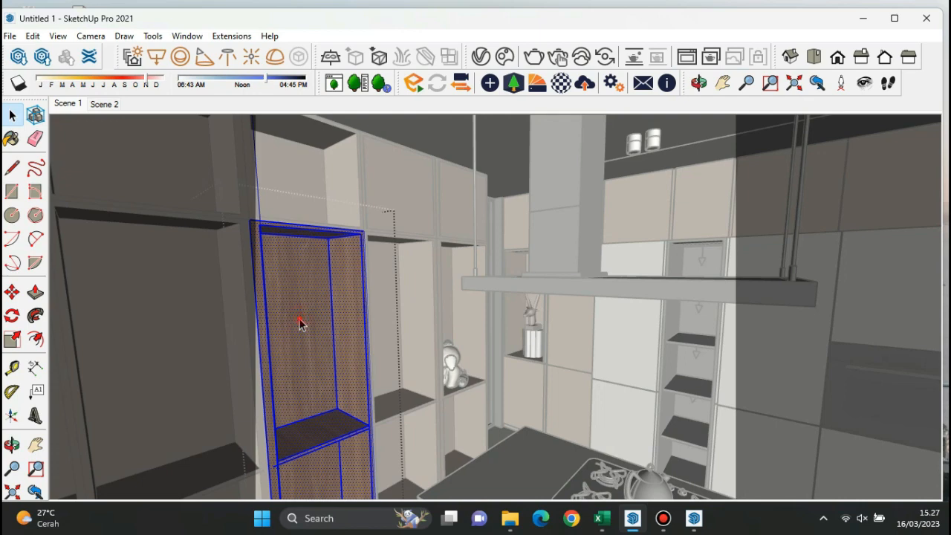
pyautogui.click(302, 328)
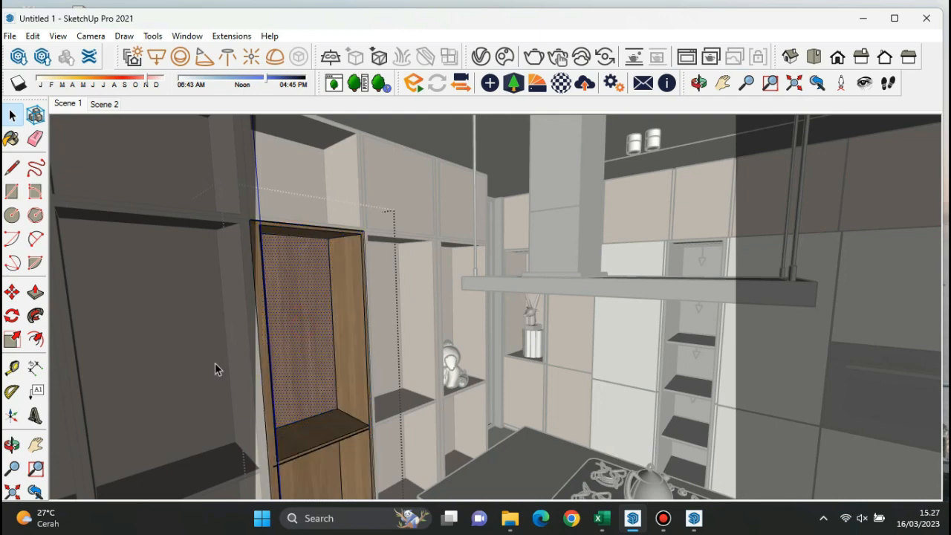
pyautogui.click(15, 295)
pyautogui.click(301, 356)
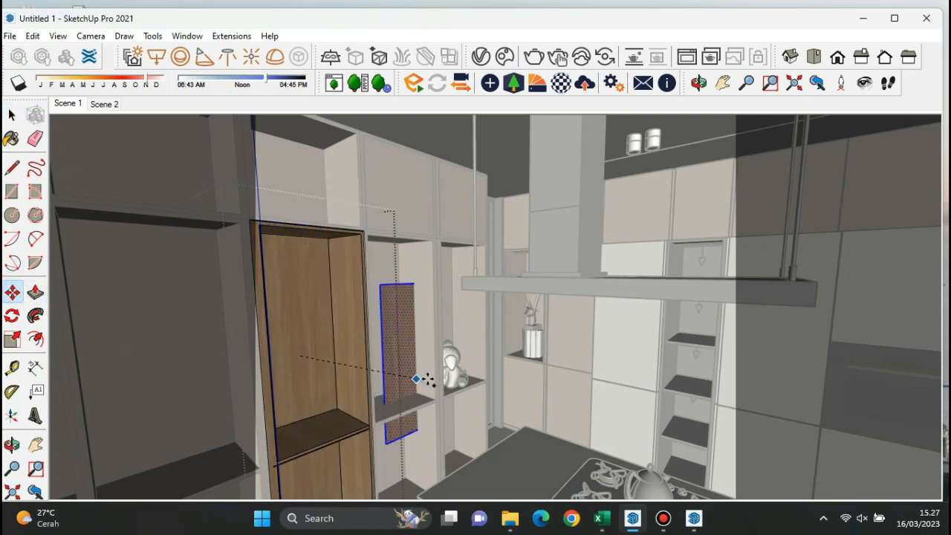
pyautogui.click(455, 391)
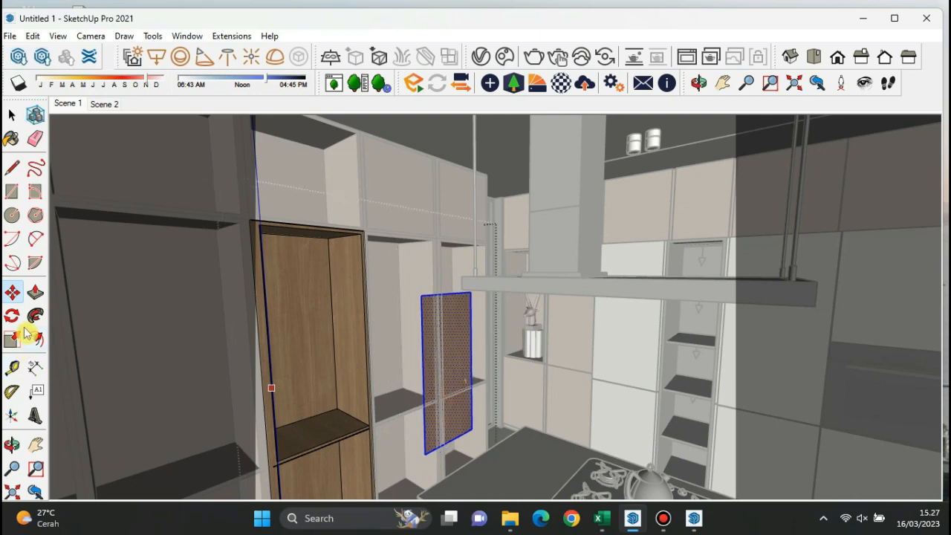
# Step: Push/Pull the copied face into a thin door panel and make the panel a group
pyautogui.click(36, 294)
pyautogui.click(459, 351)
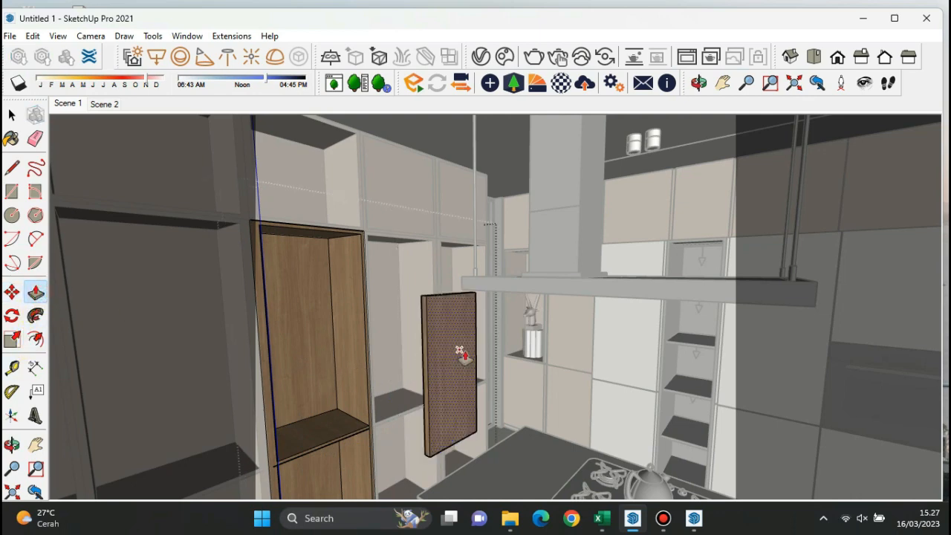
pyautogui.click(460, 351)
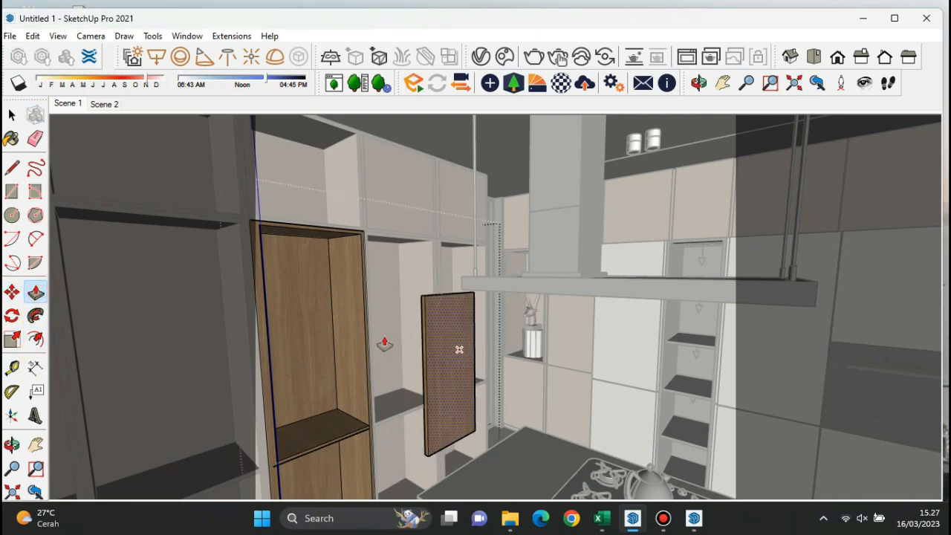
pyautogui.click(12, 116)
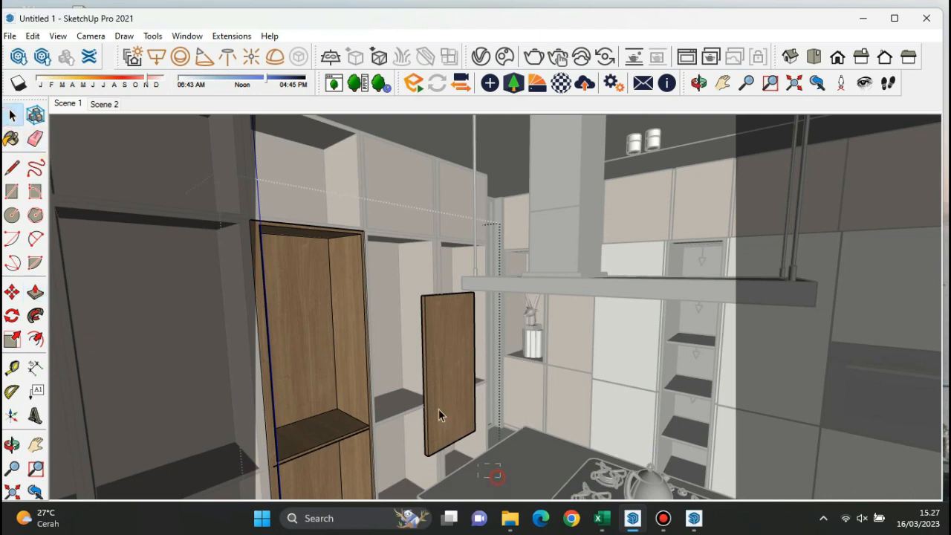
pyautogui.moveTo(404, 281); pyautogui.dragTo(404, 282)
pyautogui.rightClick(431, 323)
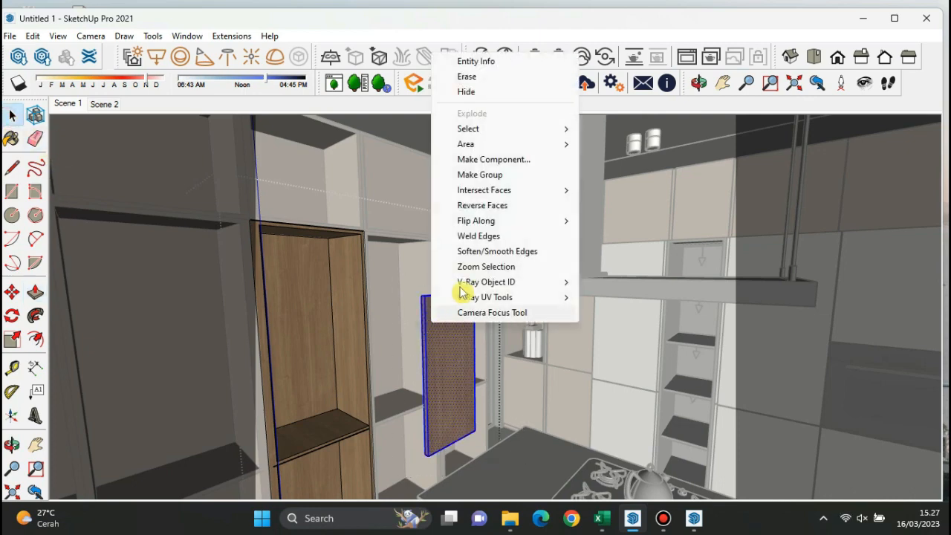
pyautogui.click(474, 176)
# Step: Move the door panel by its lower corner to cover the tall niche's opening, and restore Scene 2
pyautogui.click(13, 293)
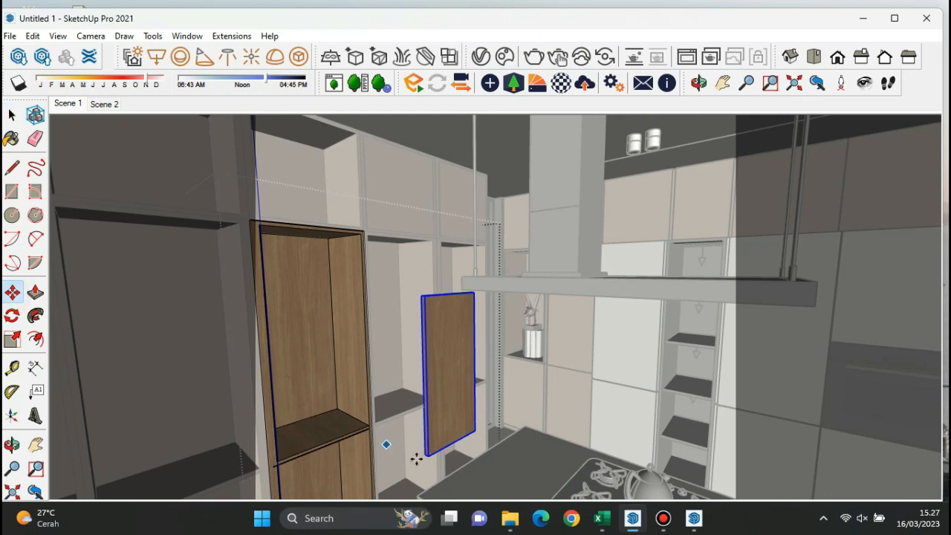
pyautogui.click(426, 457)
pyautogui.scroll(8, 323, 456)
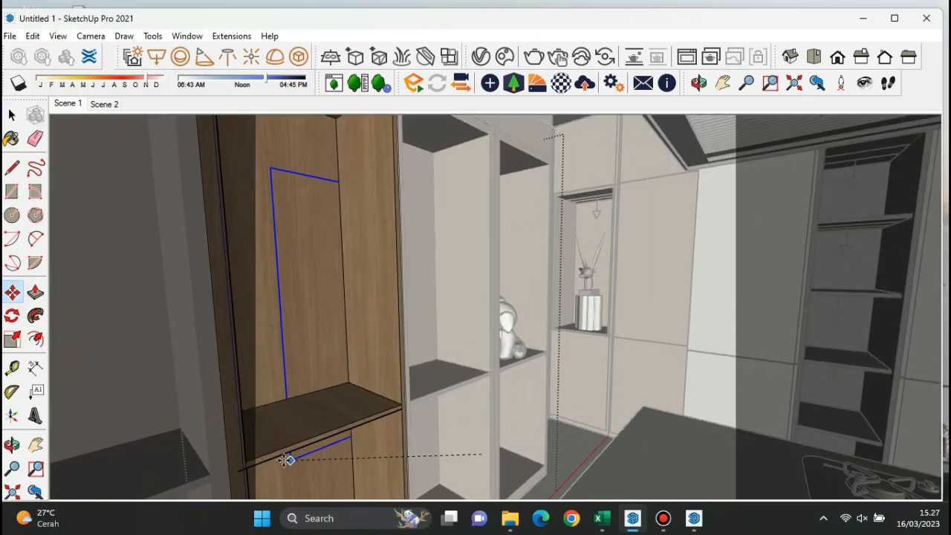
pyautogui.click(203, 468)
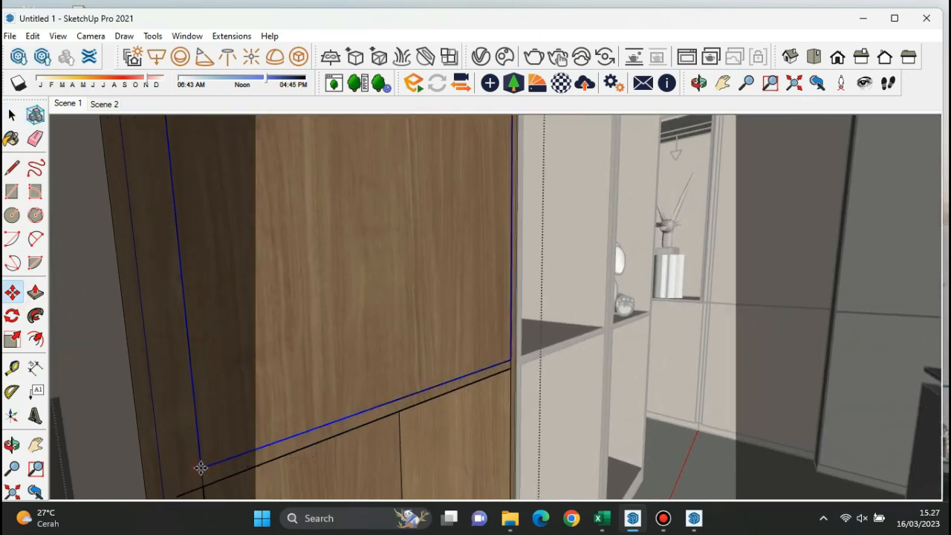
pyautogui.moveTo(203, 468); pyautogui.dragTo(403, 424, button='middle')
pyautogui.scroll(-4, 403, 424)
pyautogui.moveTo(309, 287); pyautogui.dragTo(420, 318, button='middle')
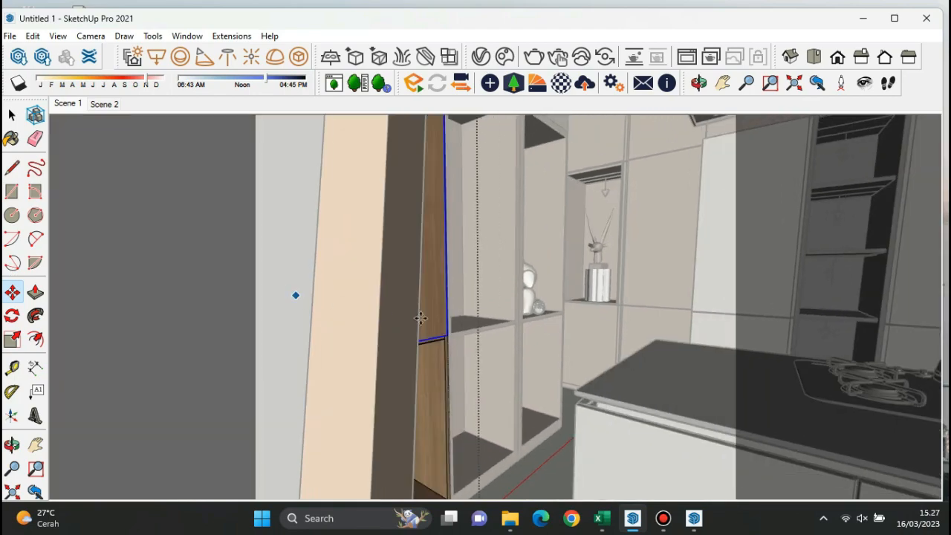
pyautogui.click(104, 105)
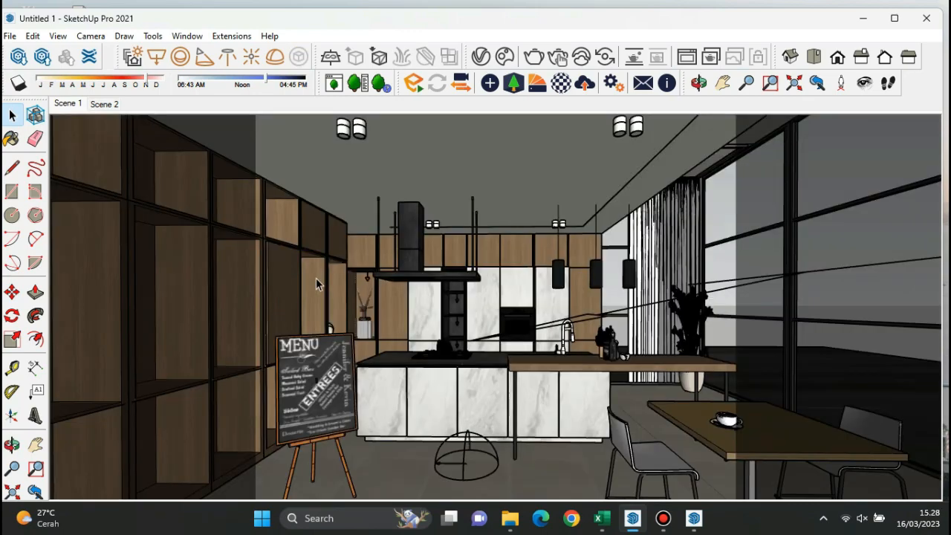
# Step: Inside the shelving group, copy the door panel onto the neighbouring tall niche, aligned by its lower corner, and restore Scene 2
pyautogui.moveTo(315, 278); pyautogui.dragTo(226, 341, button='middle')
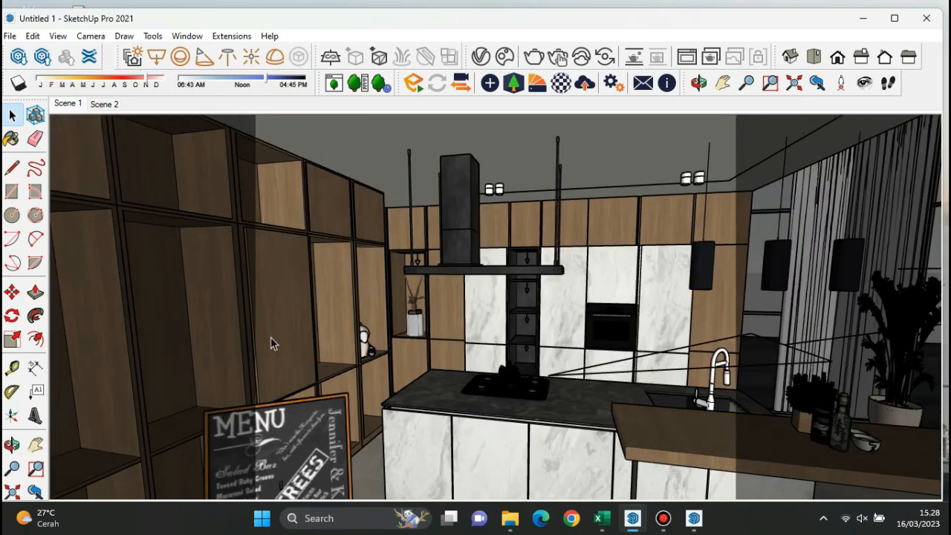
pyautogui.scroll(2, 271, 339)
pyautogui.scroll(3, 278, 379)
pyautogui.scroll(4, 253, 438)
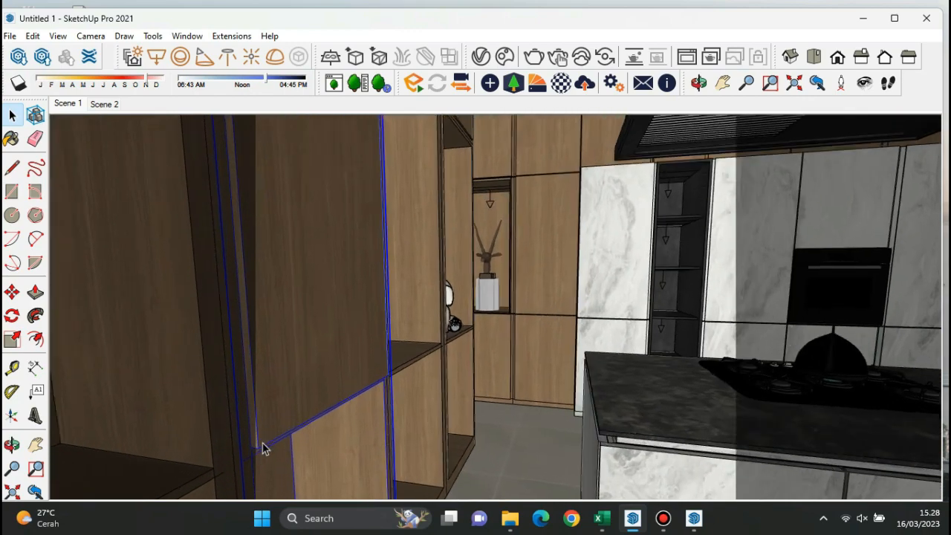
pyautogui.scroll(1, 141, 411)
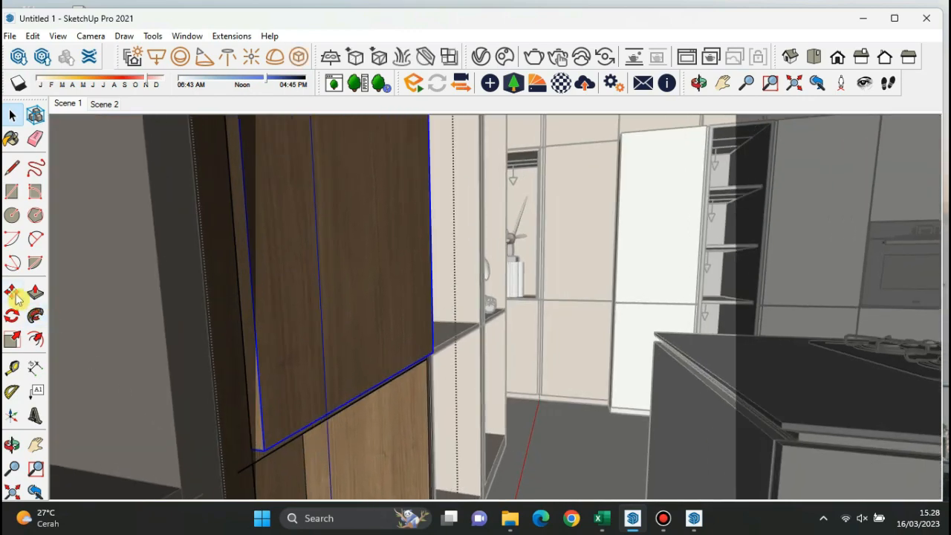
pyautogui.scroll(3, 282, 457)
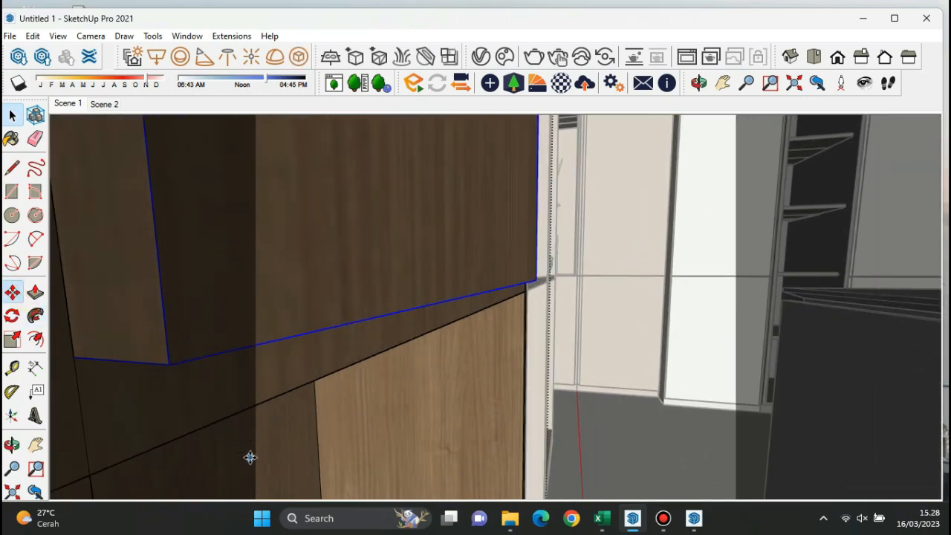
pyautogui.click(75, 358)
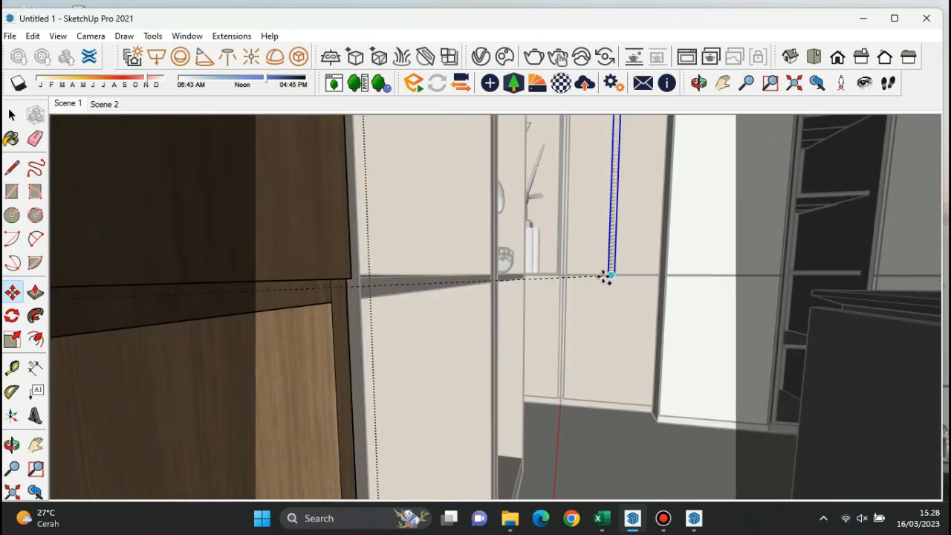
pyautogui.moveTo(391, 263); pyautogui.dragTo(353, 298, button='middle')
pyautogui.scroll(3, 312, 333)
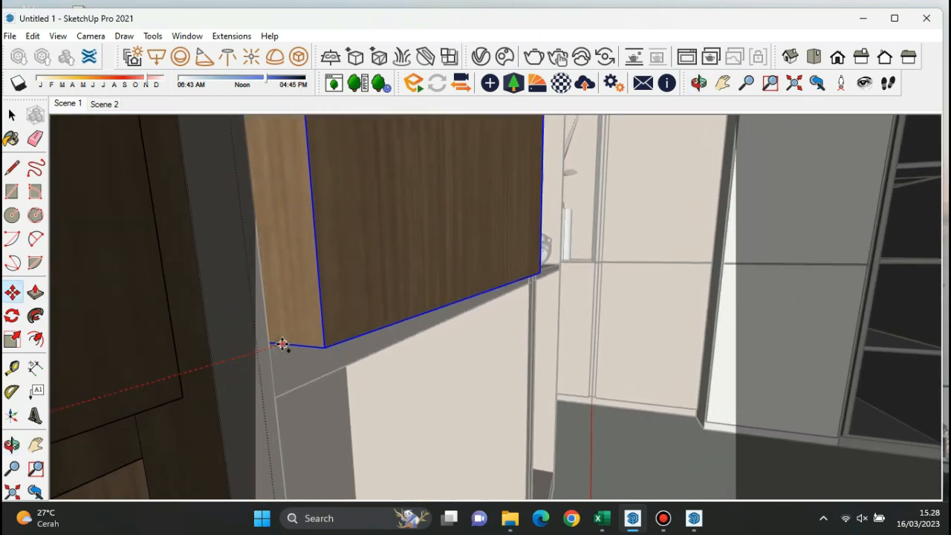
pyautogui.click(271, 344)
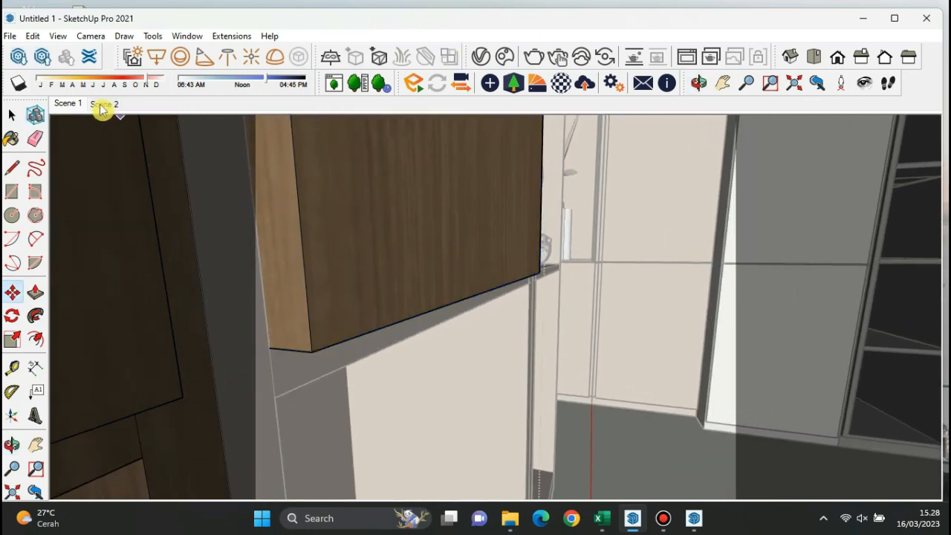
pyautogui.click(102, 106)
pyautogui.press('space')
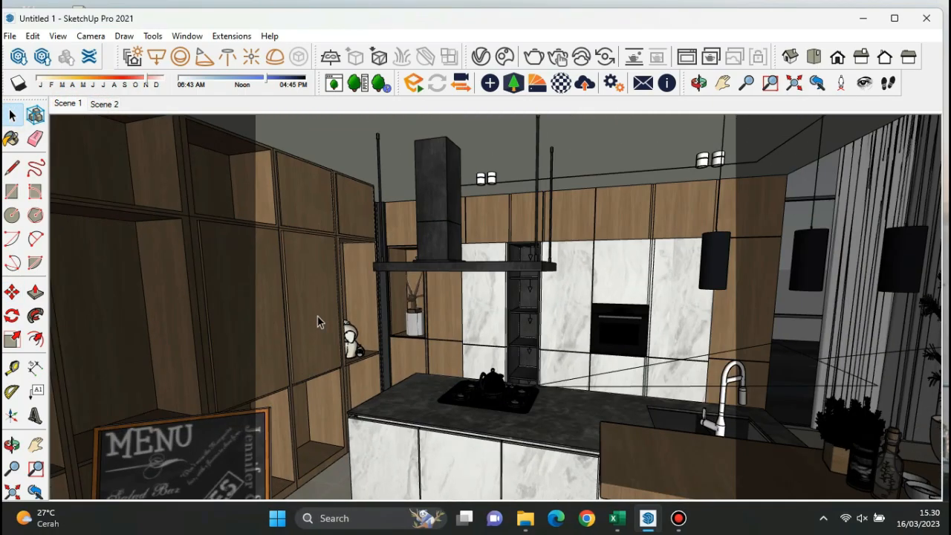
# Step: Copy the dog figurine from its open shelf into the upper niche above the new door panels
pyautogui.scroll(3, 339, 336)
pyautogui.click(362, 350)
pyautogui.scroll(5, 362, 356)
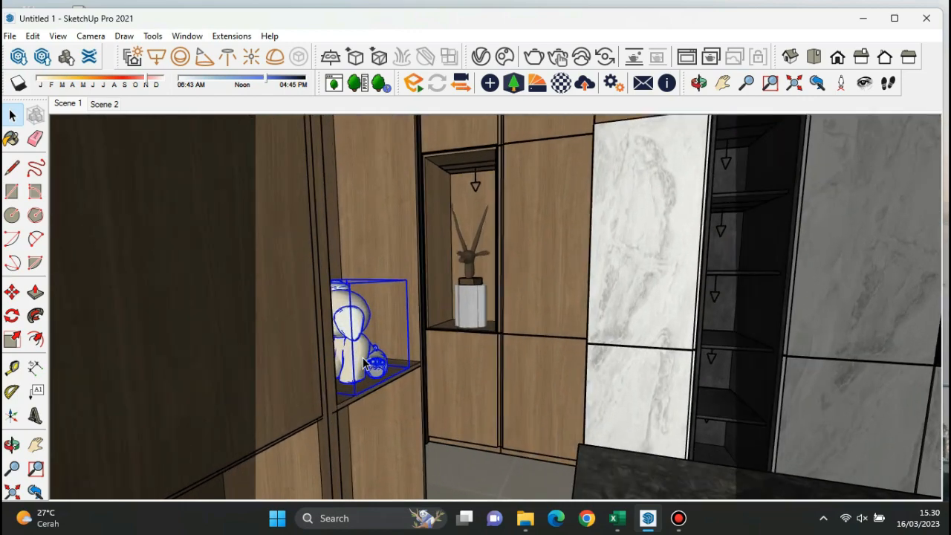
pyautogui.scroll(6, 362, 357)
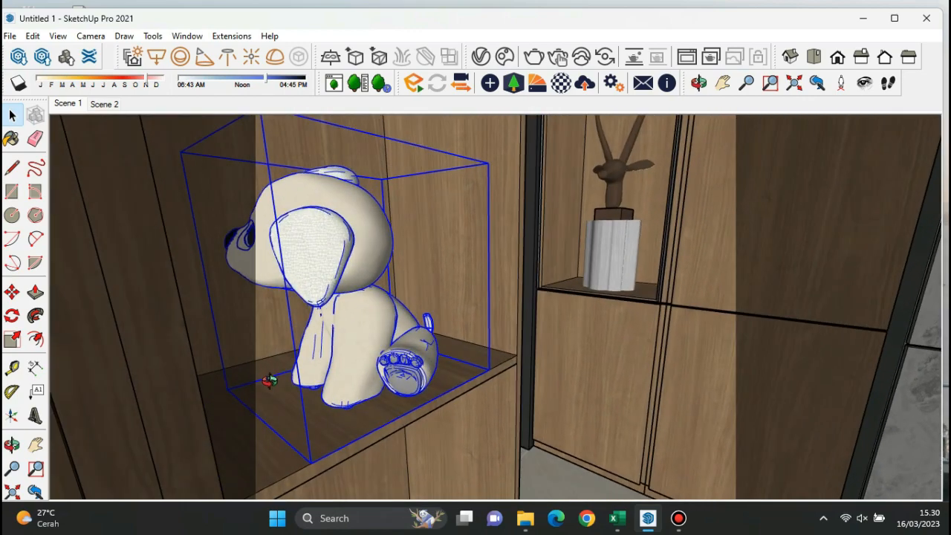
pyautogui.moveTo(269, 380); pyautogui.dragTo(260, 377, button='middle')
pyautogui.click(15, 293)
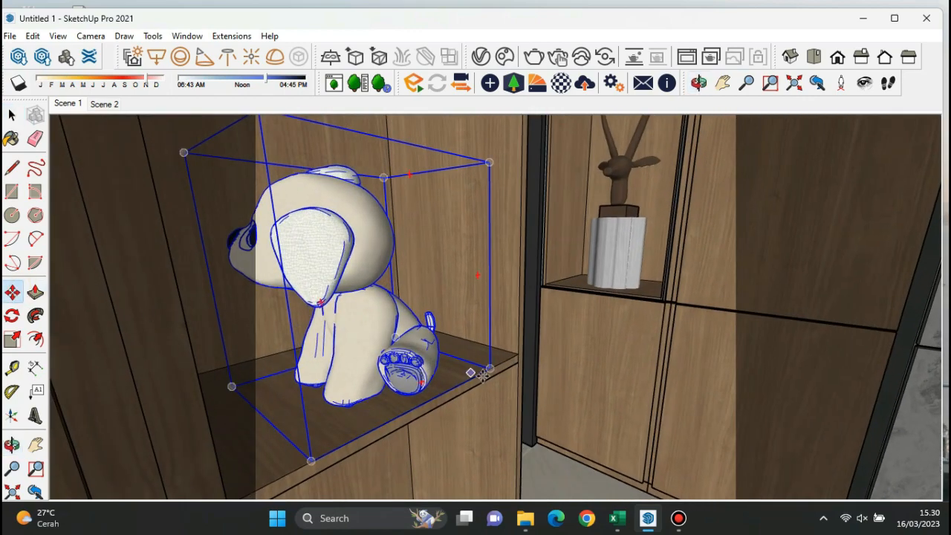
pyautogui.moveTo(488, 369); pyautogui.dragTo(559, 330)
pyautogui.press('ctrl')
pyautogui.scroll(-4, 691, 335)
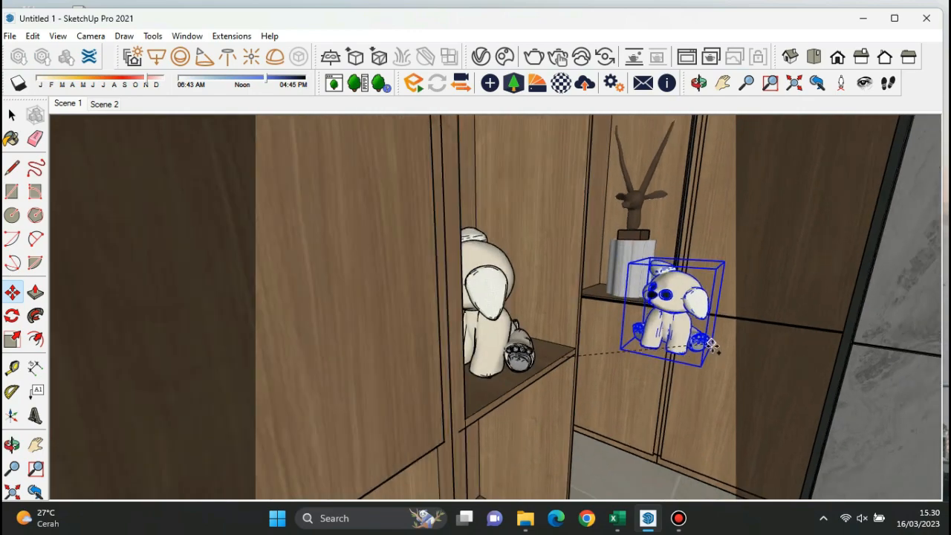
pyautogui.scroll(-5, 722, 386)
pyautogui.moveTo(646, 282); pyautogui.dragTo(590, 326, button='middle')
pyautogui.scroll(5, 577, 287)
pyautogui.moveTo(577, 245); pyautogui.dragTo(578, 282, button='middle')
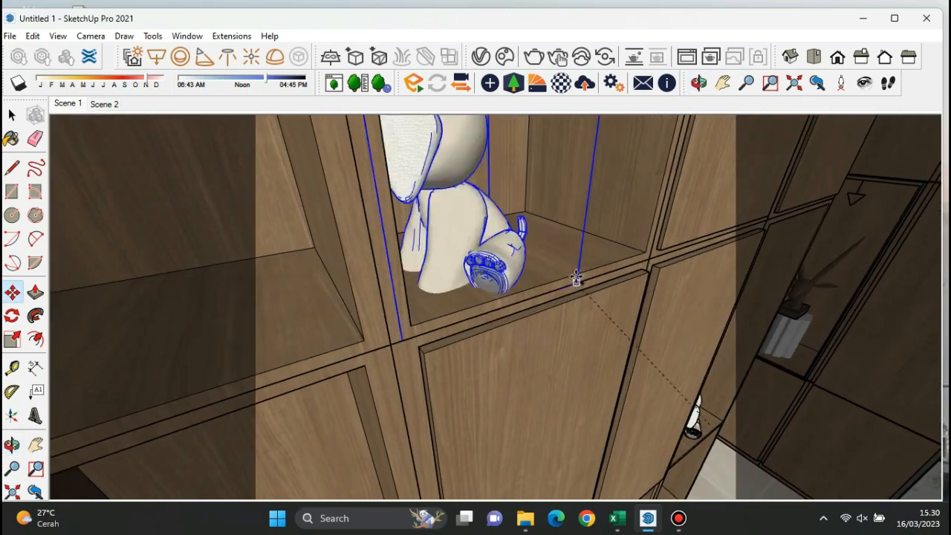
pyautogui.click(577, 271)
# Step: Rotate the copied dog figurine on its niche floor so that it faces out into the room
pyautogui.press('space')
pyautogui.scroll(-4, 234, 280)
pyautogui.moveTo(182, 269); pyautogui.dragTo(234, 279, button='middle')
pyautogui.scroll(4, 359, 244)
pyautogui.moveTo(359, 244); pyautogui.dragTo(74, 280, button='middle')
pyautogui.click(12, 316)
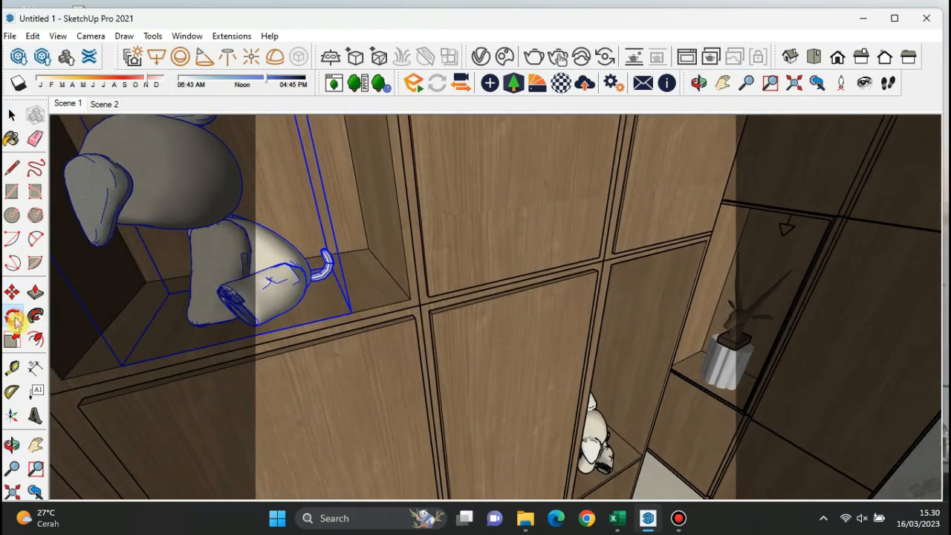
pyautogui.click(156, 332)
pyautogui.click(179, 339)
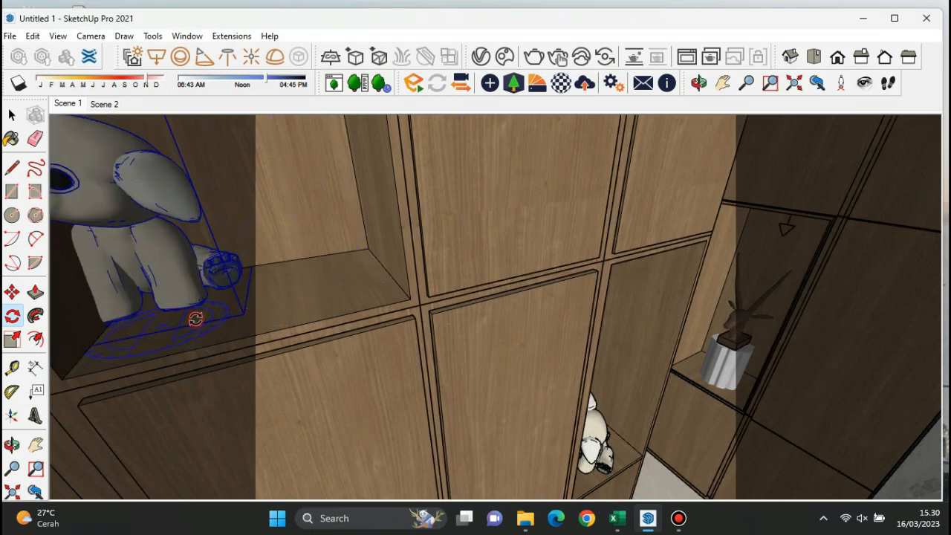
# Step: Move the rotated dog figurine sideways to the middle of its niche and restore Scene 2
pyautogui.click(12, 292)
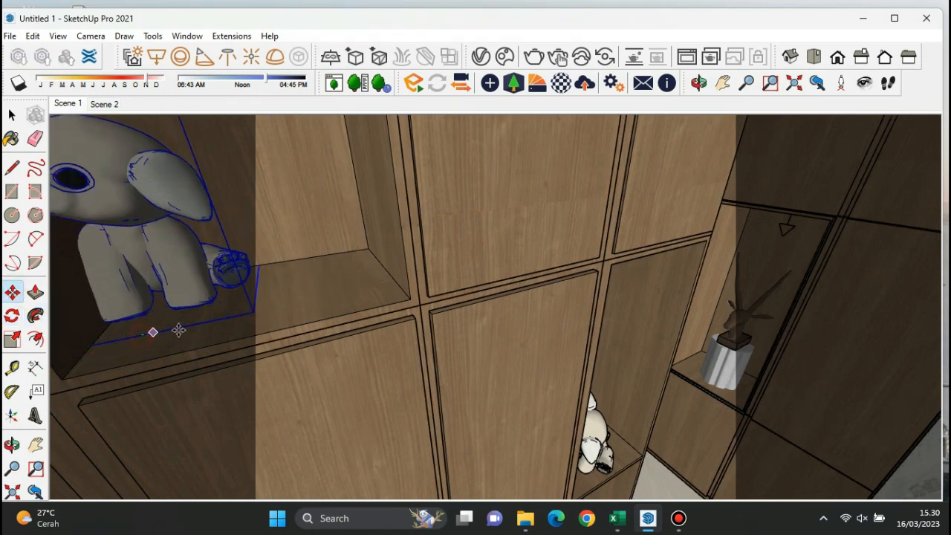
pyautogui.click(258, 324)
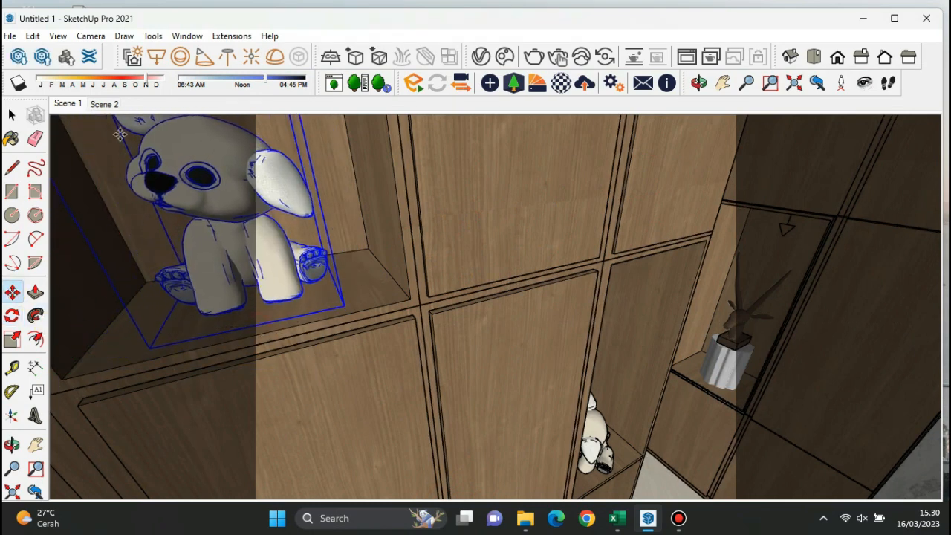
pyautogui.click(103, 105)
pyautogui.click(12, 115)
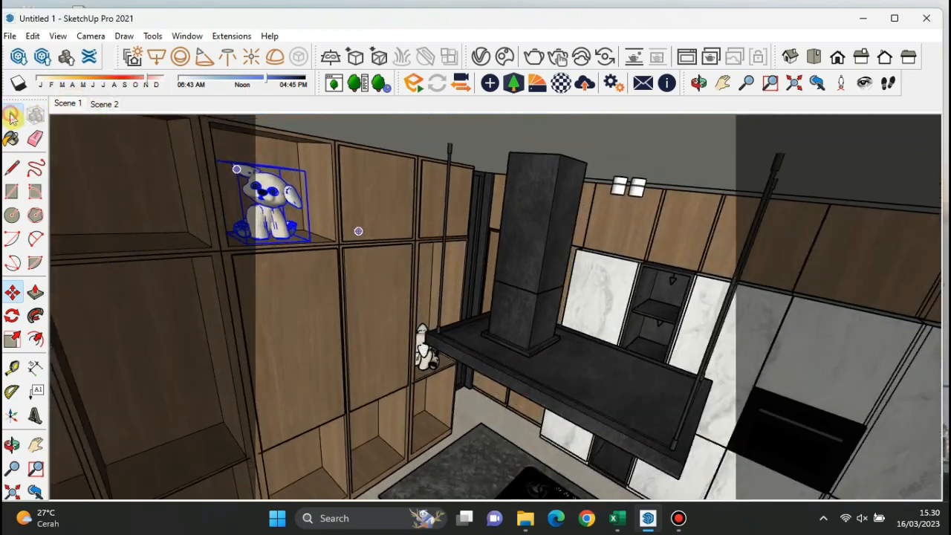
pyautogui.click(509, 224)
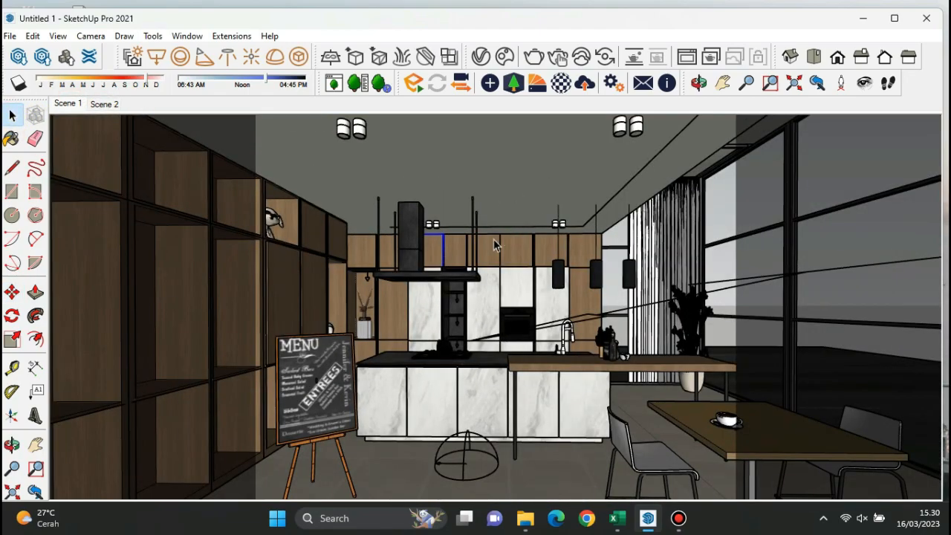
# Step: Open the dark island countertop group for editing and sample its stone material from the surface beside the cooktop
pyautogui.scroll(5, 490, 372)
pyautogui.scroll(6, 487, 372)
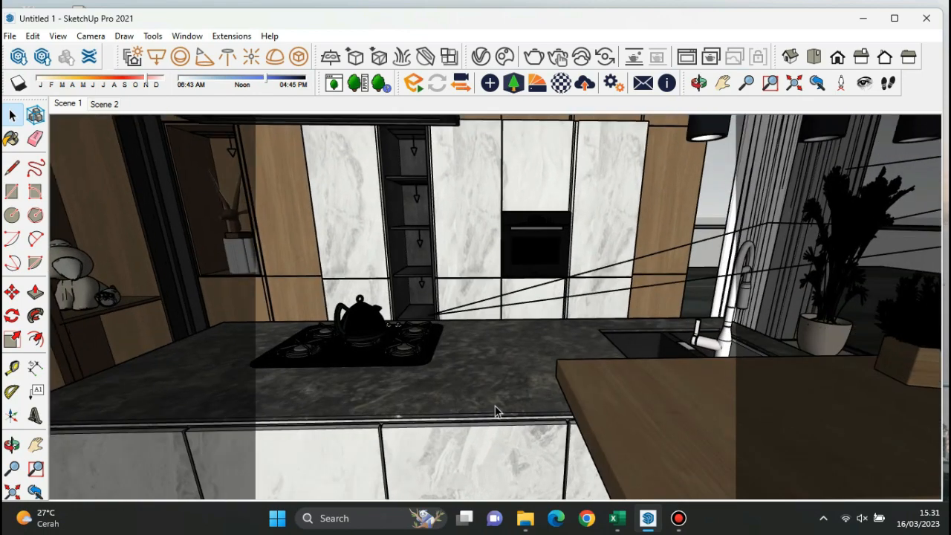
pyautogui.click(497, 386)
pyautogui.doubleClick(497, 385)
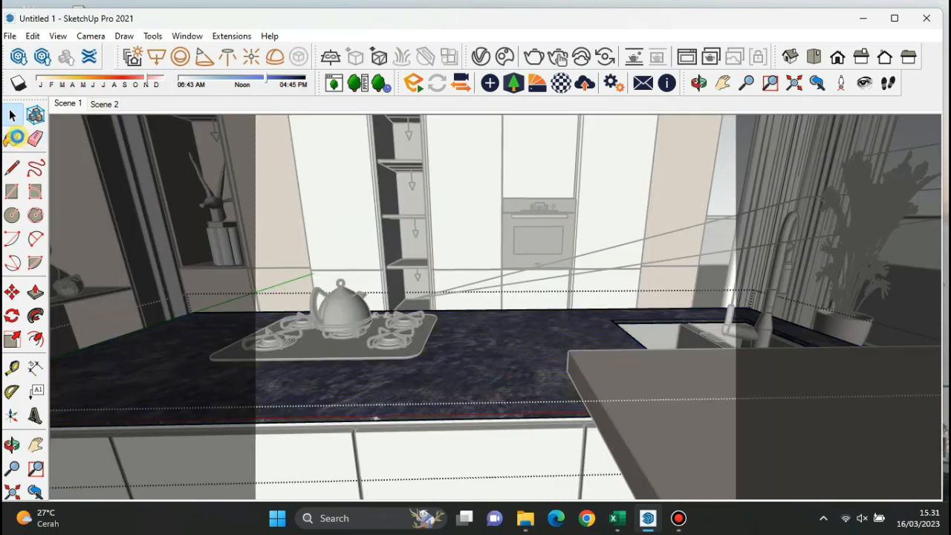
pyautogui.click(15, 137)
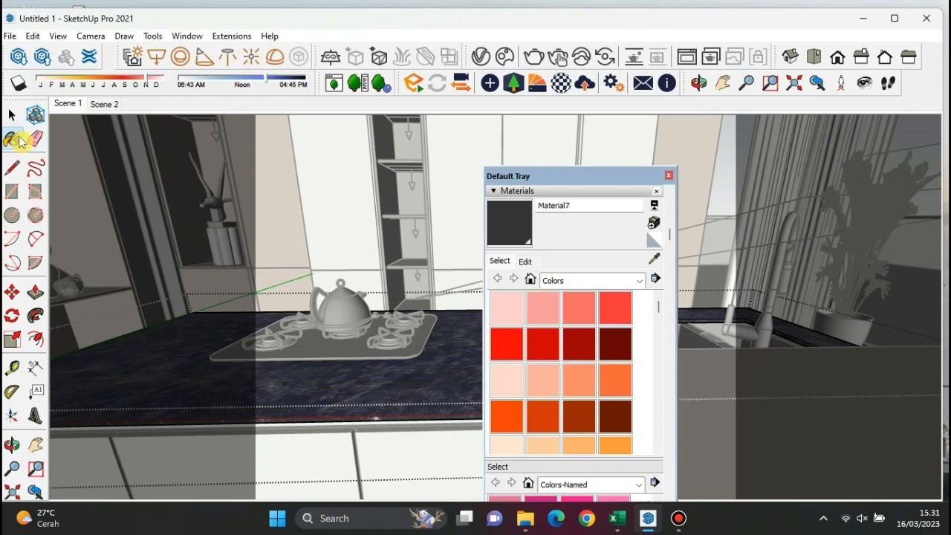
pyautogui.click(654, 260)
pyautogui.click(443, 355)
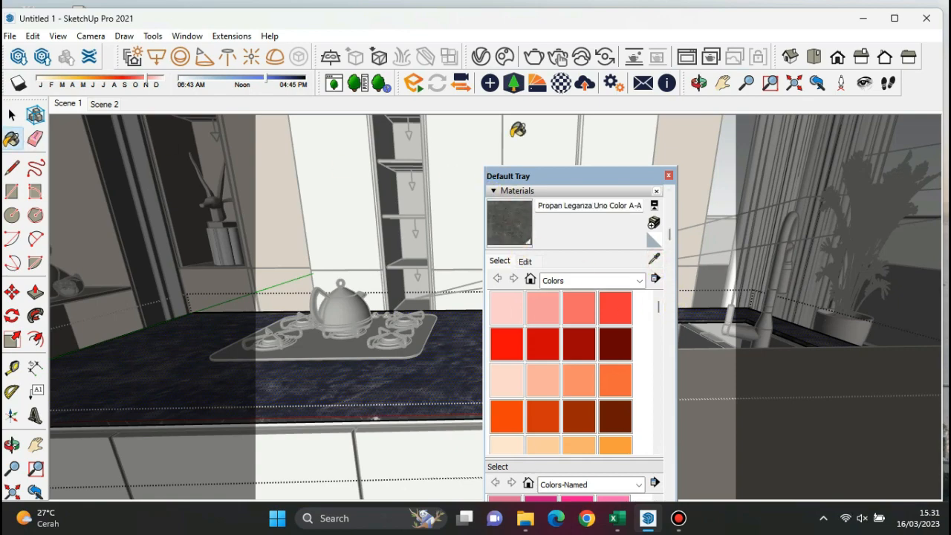
# Step: Set the reflection glossiness of the sampled Propan Leganza Uno Color A-A2 countertop material to 0.9 in V-Ray
pyautogui.click(483, 60)
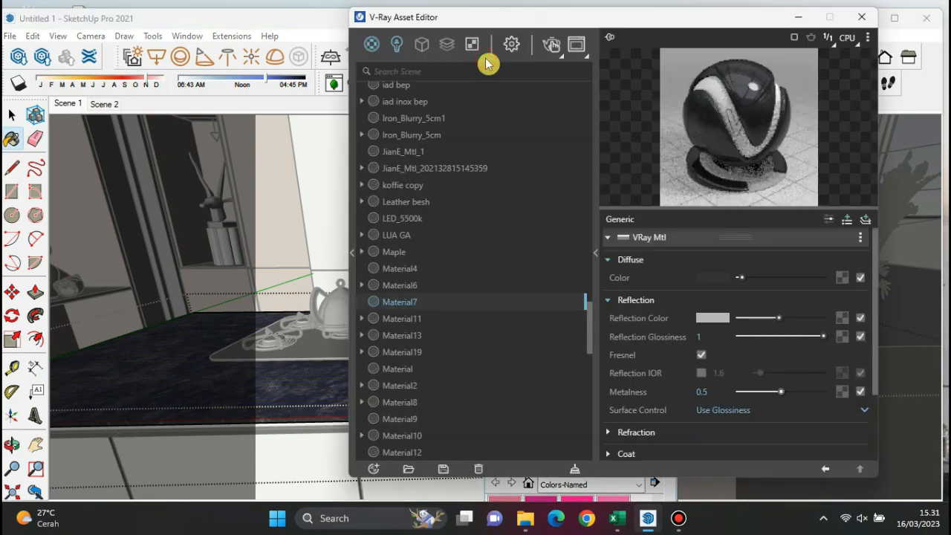
pyautogui.click(636, 300)
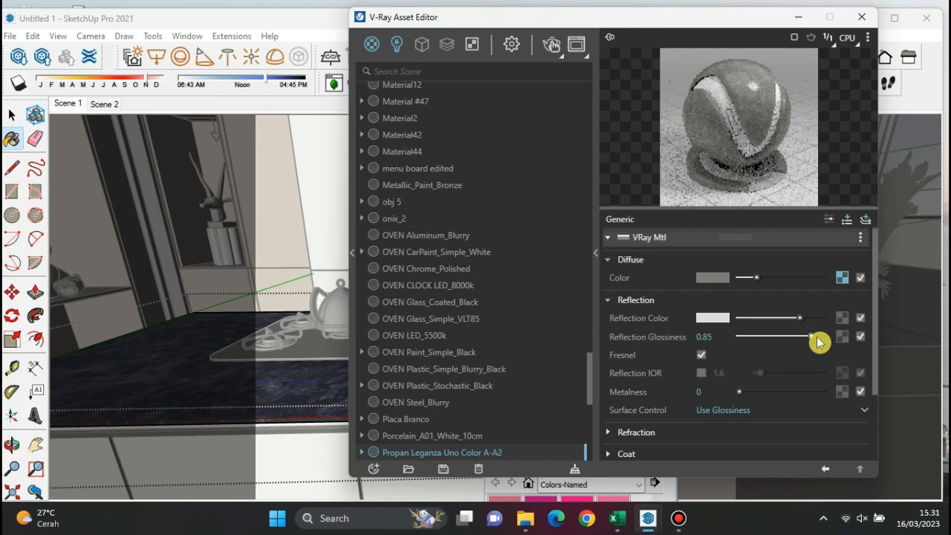
pyautogui.click(816, 337)
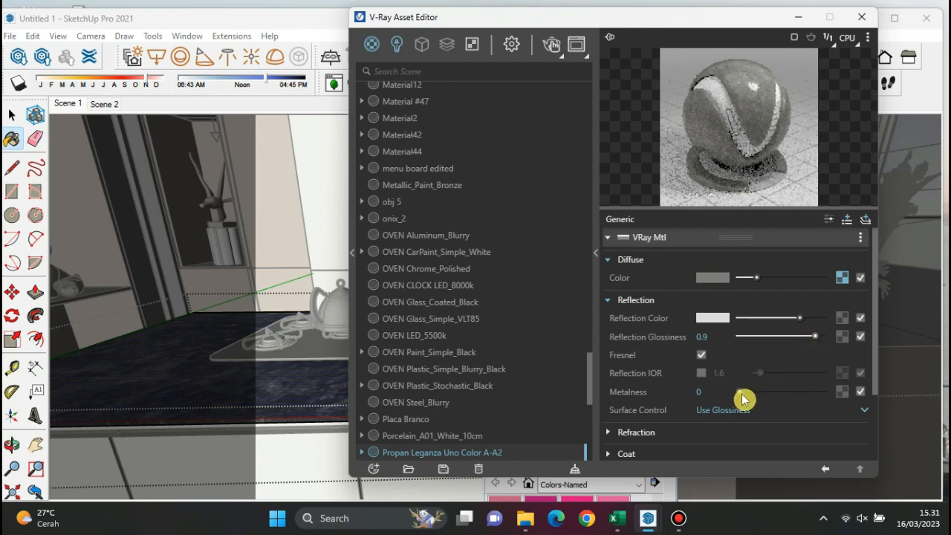
pyautogui.click(861, 18)
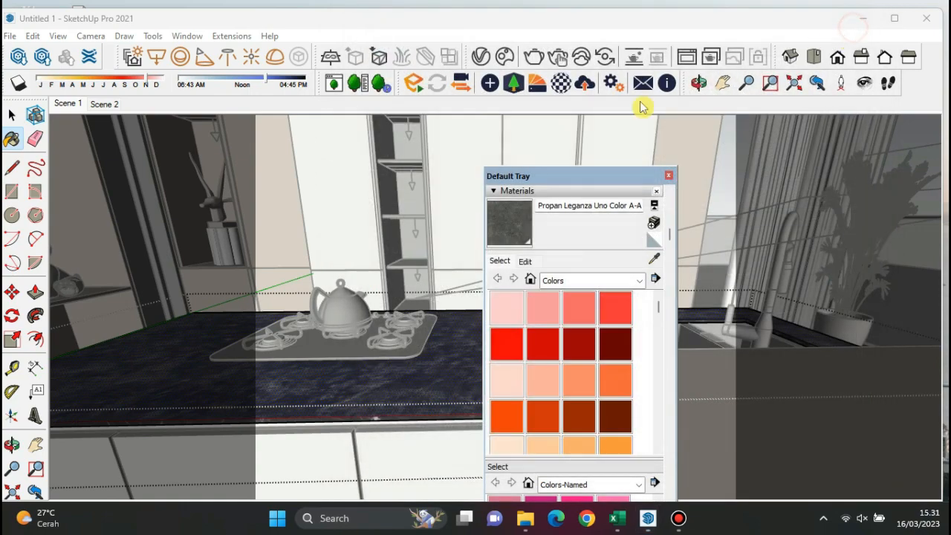
pyautogui.click(669, 179)
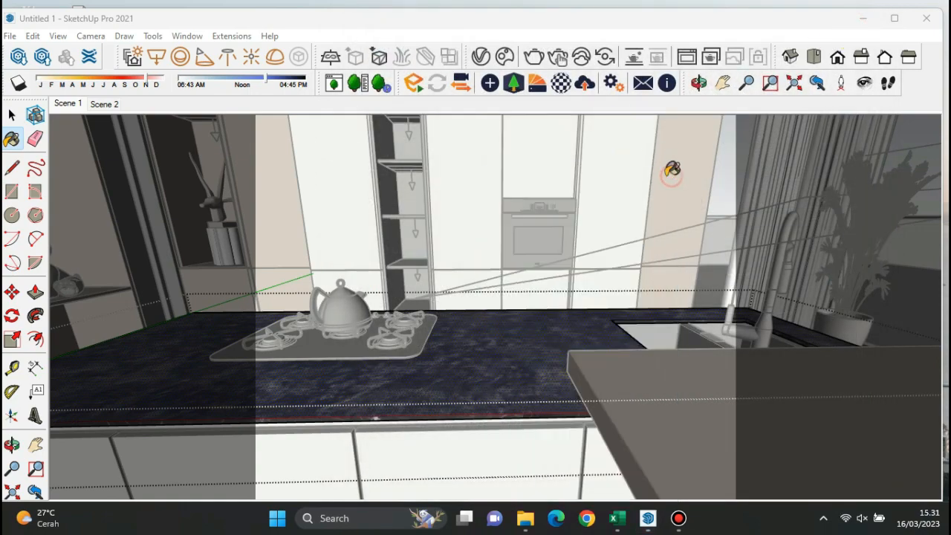
# Step: Restore Scene 1 and set the V-Ray camera's Exposure Value to 13.8
pyautogui.click(71, 103)
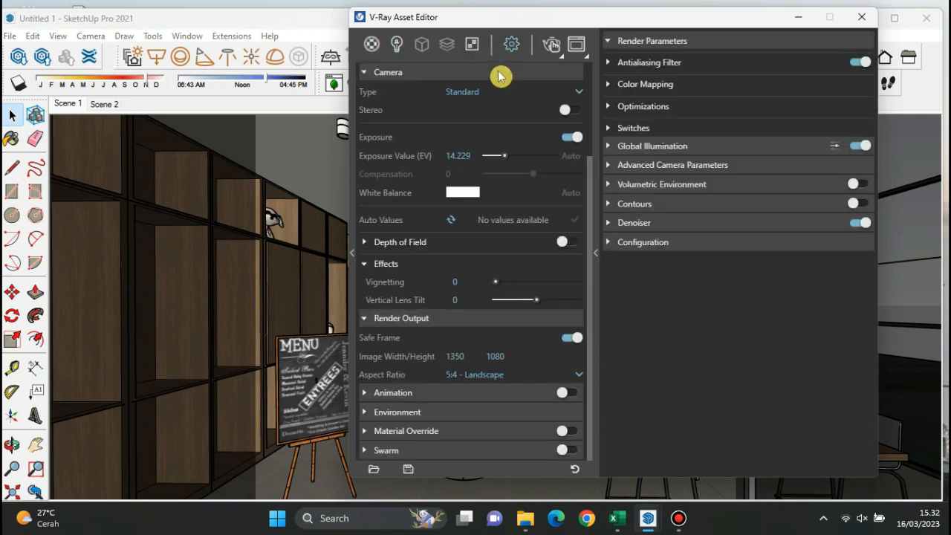
pyautogui.click(474, 155)
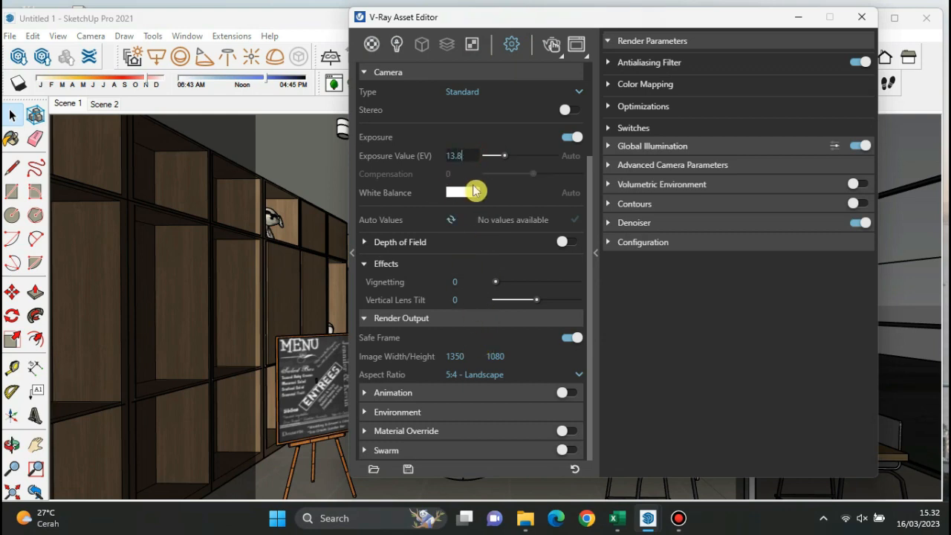
pyautogui.click(649, 305)
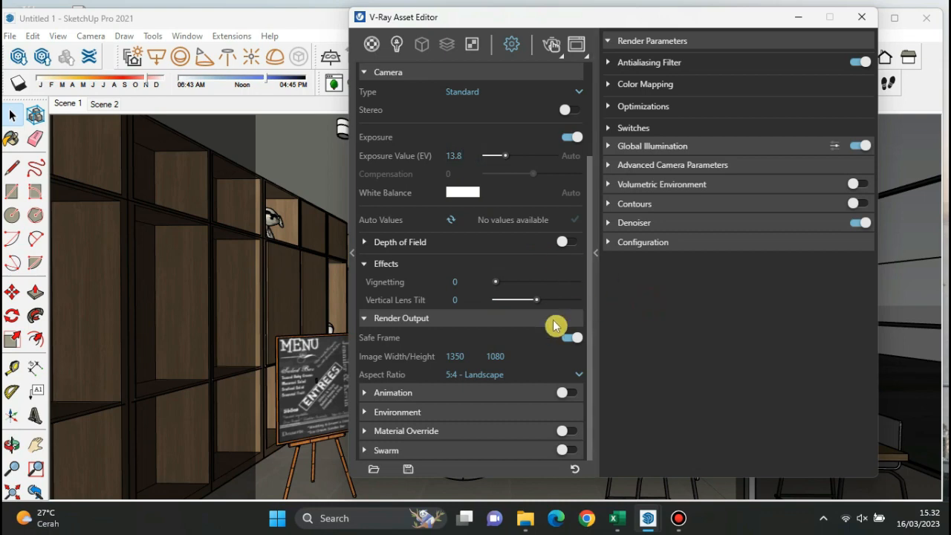
pyautogui.click(632, 249)
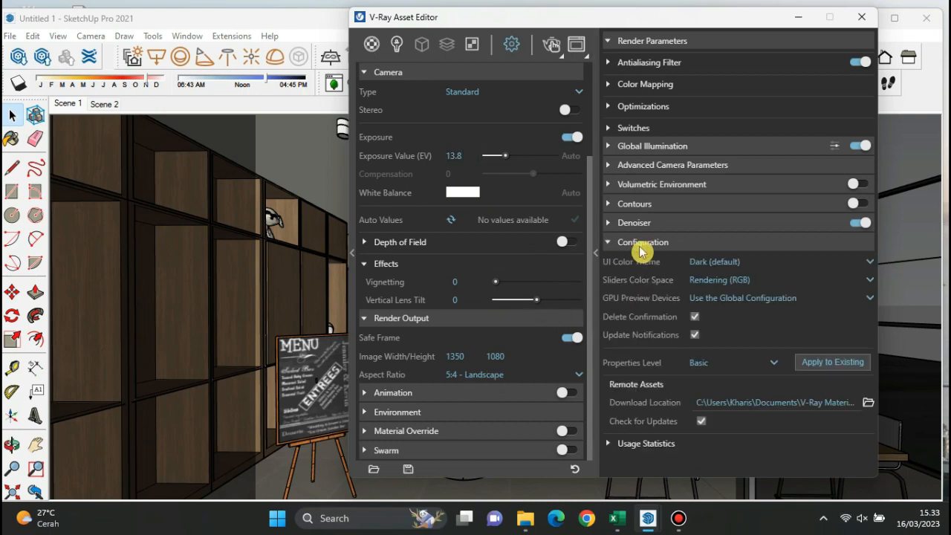
pyautogui.click(727, 242)
pyautogui.click(720, 227)
pyautogui.click(720, 227)
# Step: In the V-Ray render optimizations, set Adaptive Lights to 6, Max Trace Depth to 6 and Max Ray Intensity to 23
pyautogui.click(659, 108)
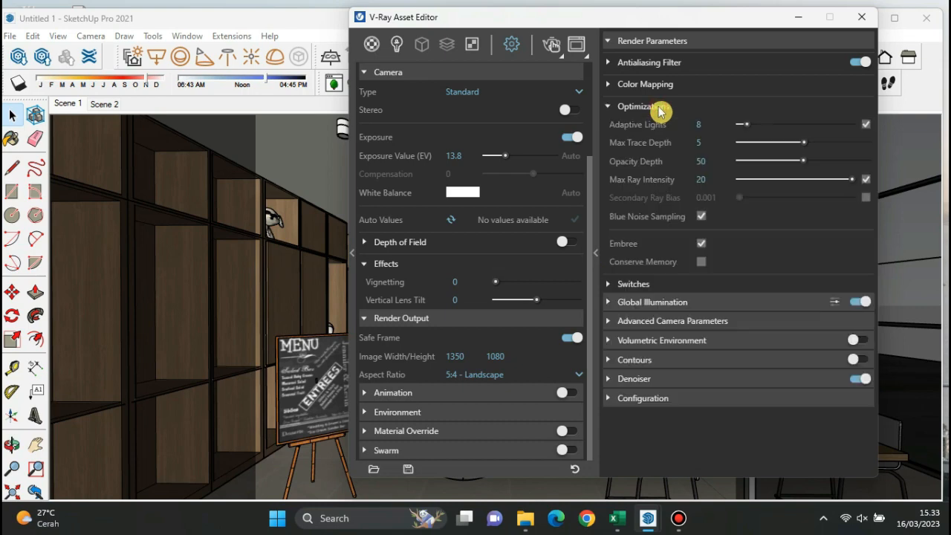
pyautogui.click(702, 124)
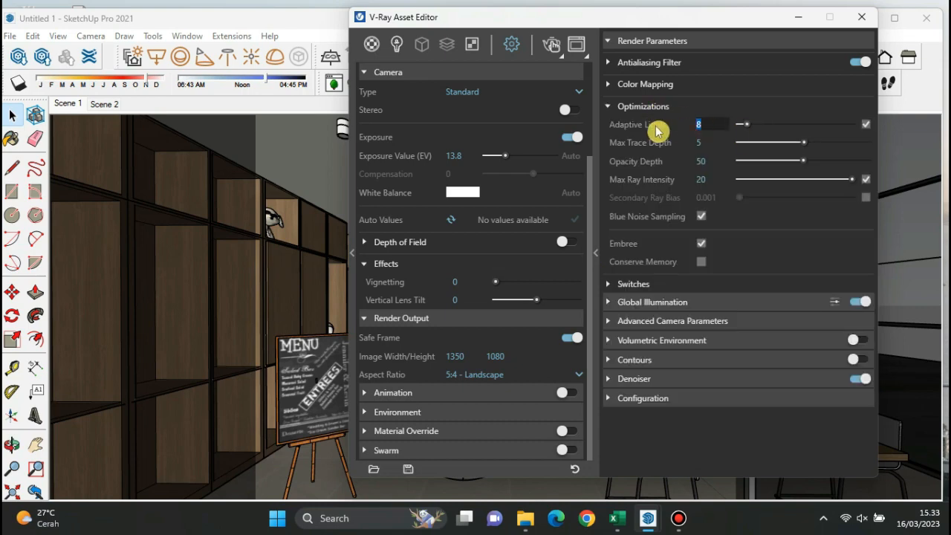
pyautogui.write('6')
pyautogui.click(707, 143)
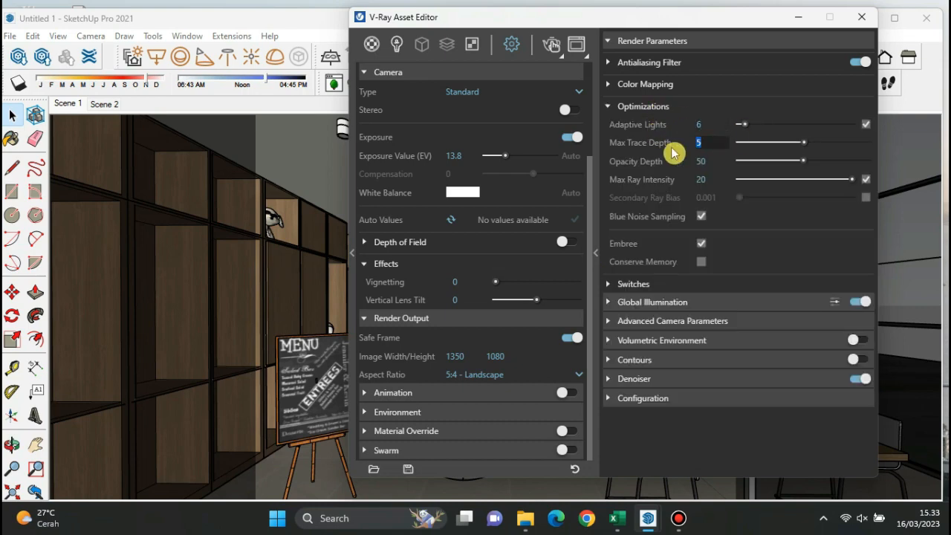
pyautogui.write('6')
pyautogui.click(701, 161)
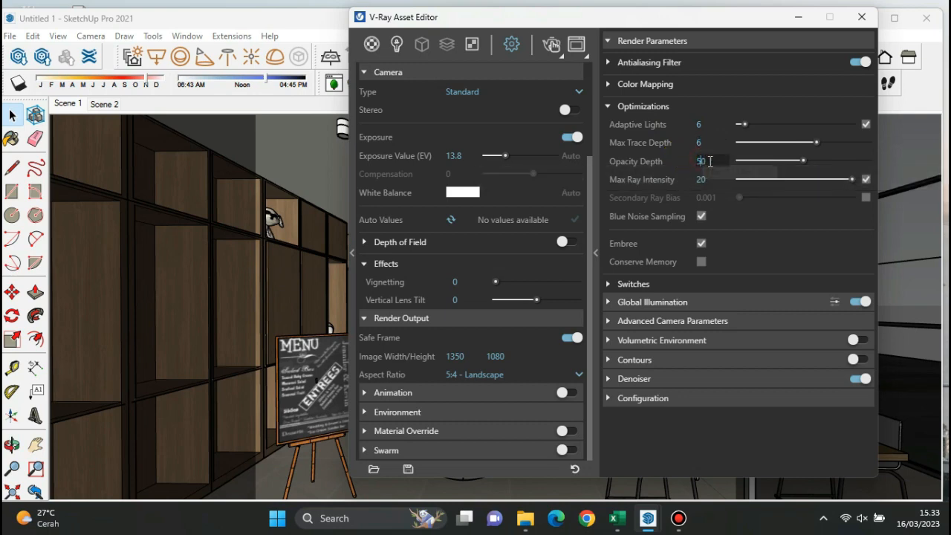
pyautogui.click(705, 178)
pyautogui.click(709, 179)
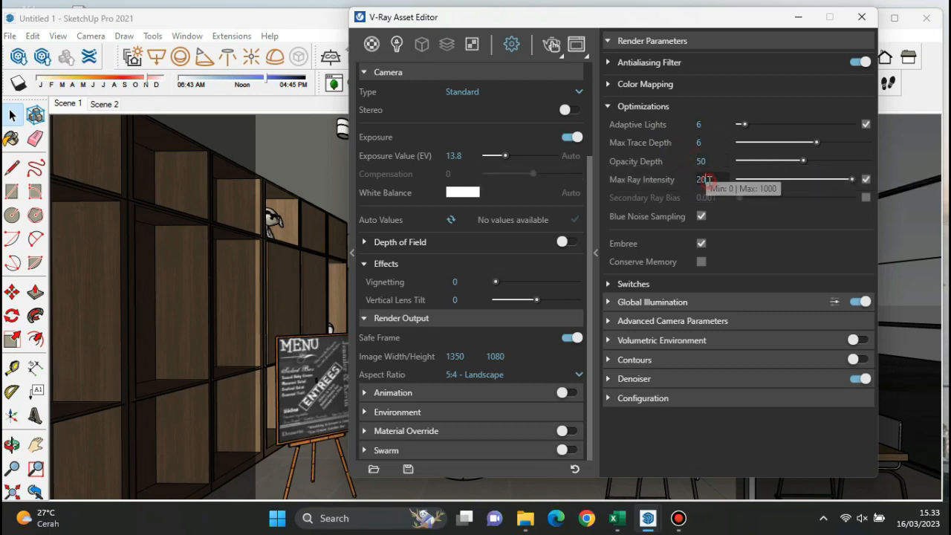
pyautogui.write('23')
pyautogui.press('Return')
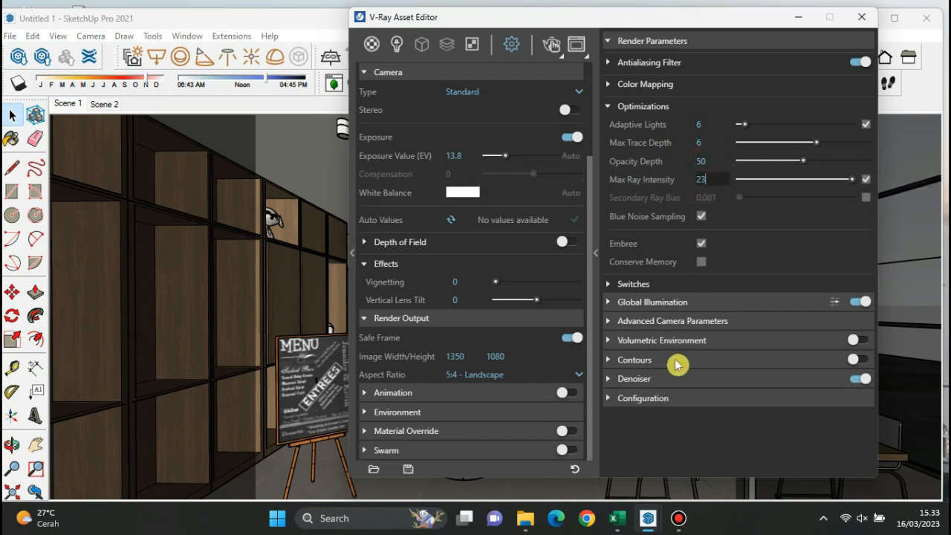
# Step: Set Adaptive Lights to 8 in the render optimizations and close the render settings
pyautogui.click(642, 86)
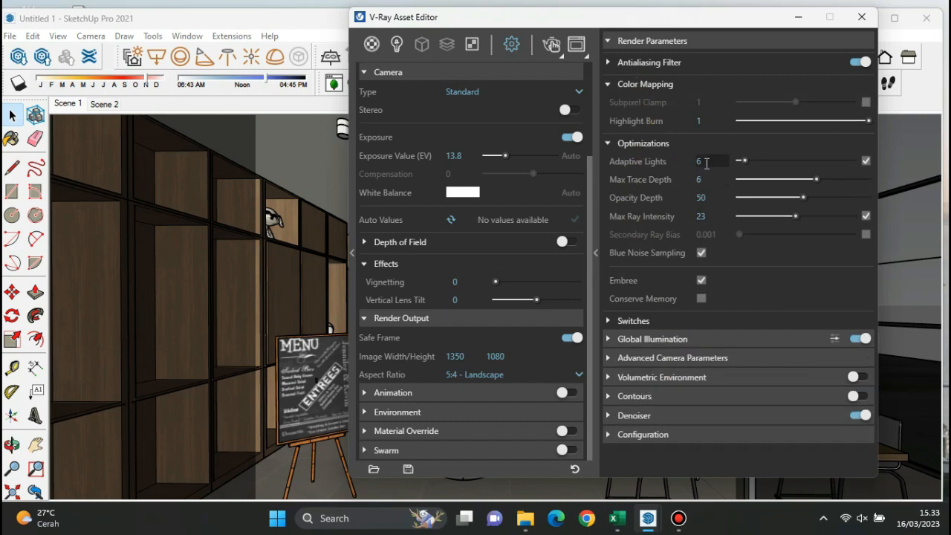
pyautogui.click(681, 164)
pyautogui.write('8')
pyautogui.press('Return')
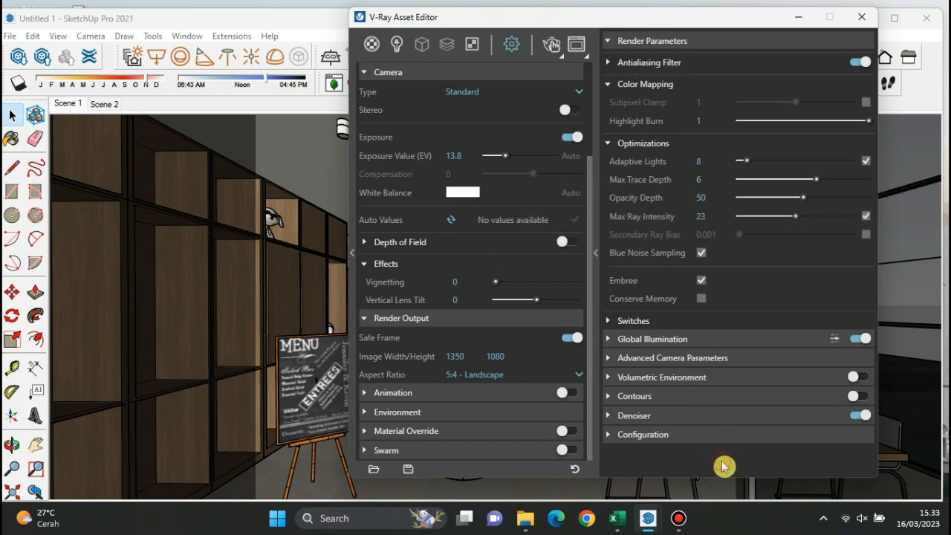
pyautogui.click(858, 17)
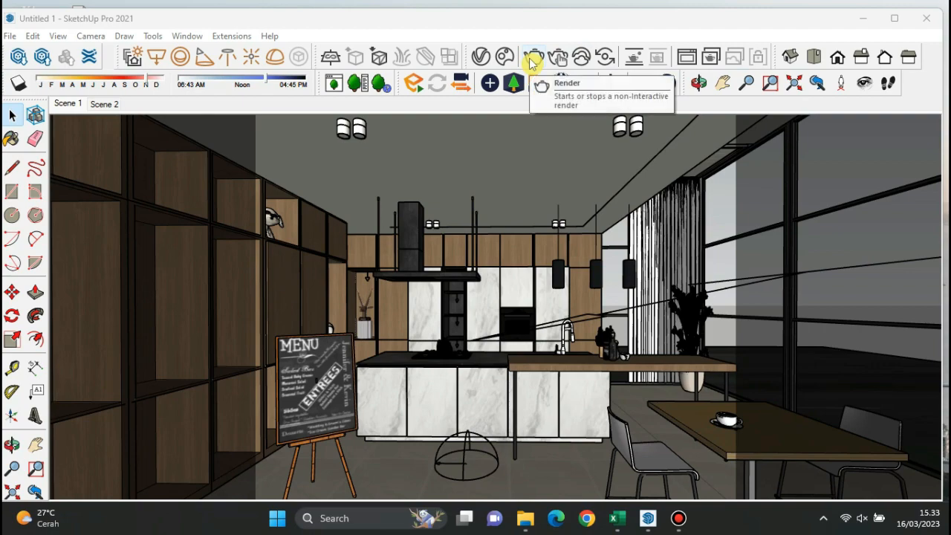
# Step: Render Scene 1 with V-Ray and save the image to the Desktop as a PNG named heksa
pyautogui.click(532, 60)
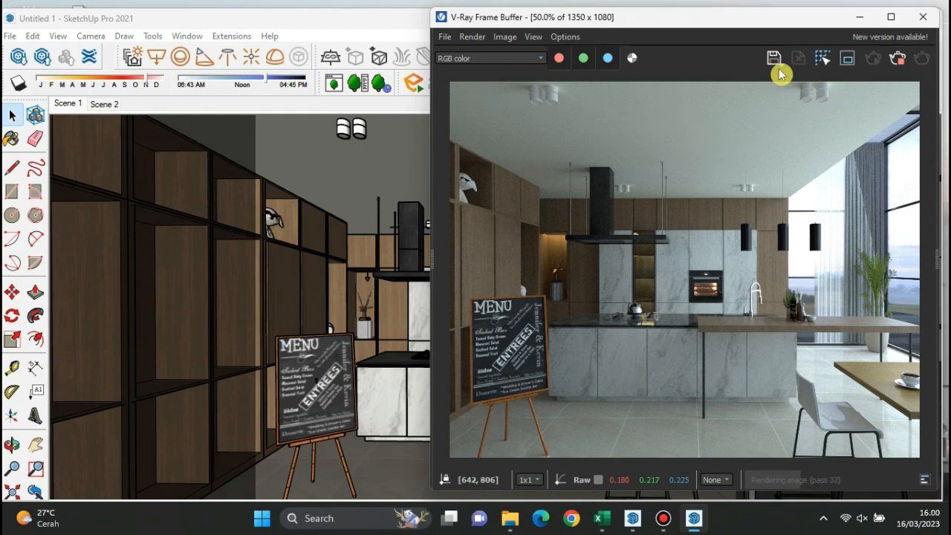
pyautogui.click(774, 59)
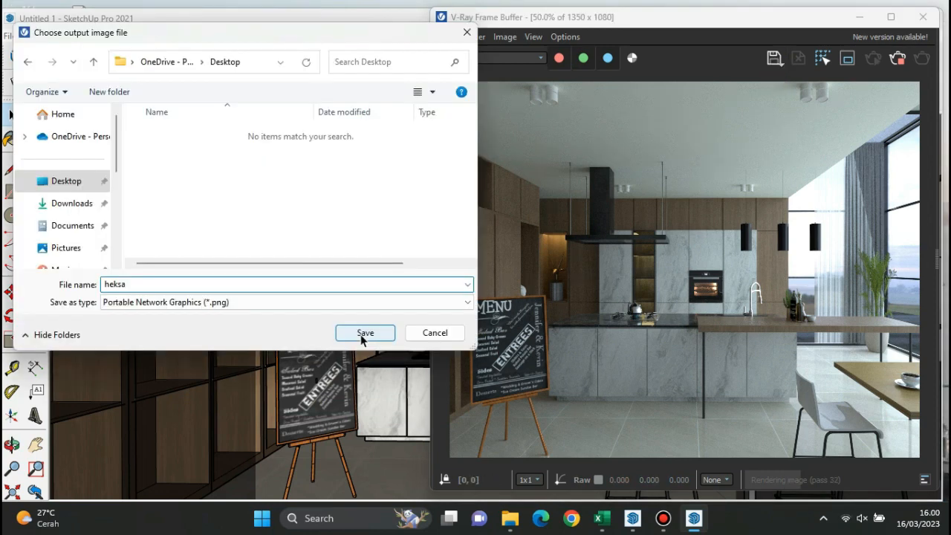
pyautogui.click(364, 336)
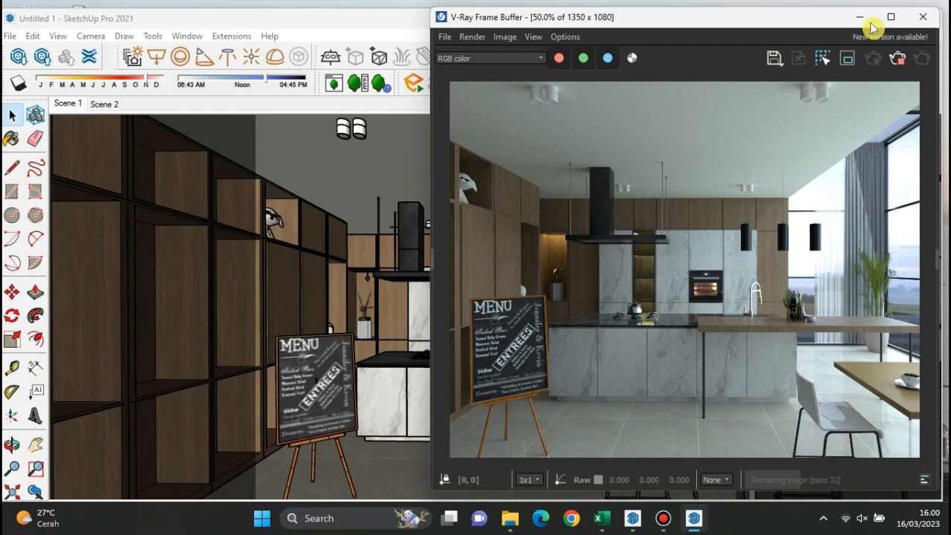
# Step: Minimize the render and model windows, open the saved heksa.png from the desktop and view it full screen
pyautogui.click(869, 23)
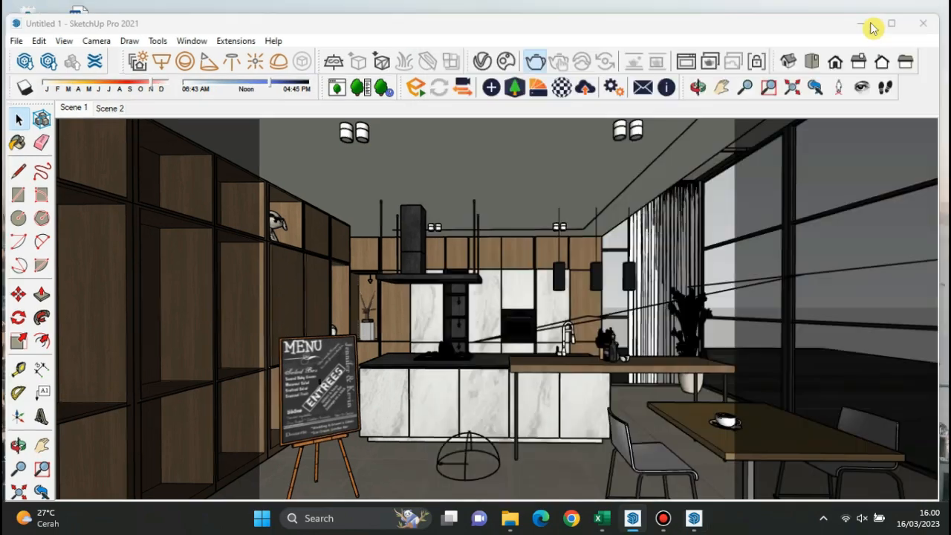
pyautogui.click(861, 22)
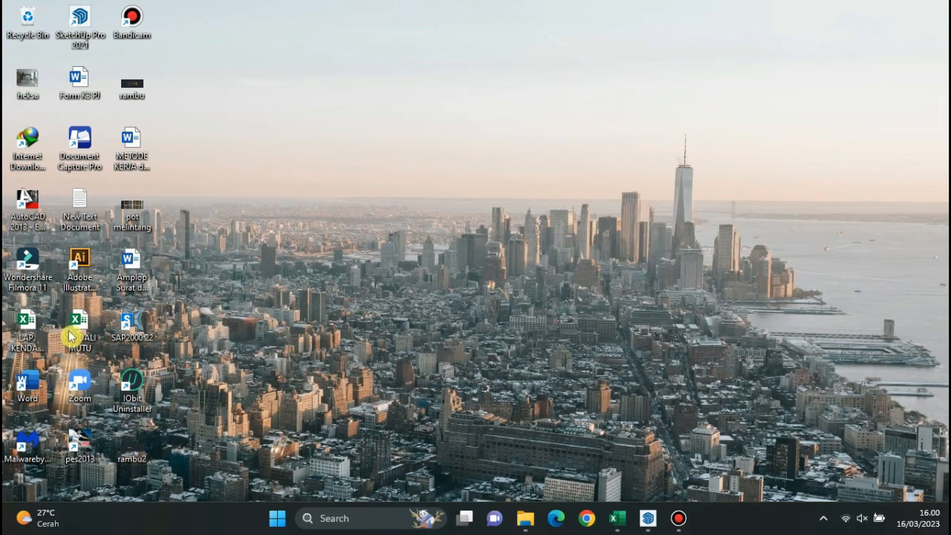
pyautogui.doubleClick(40, 96)
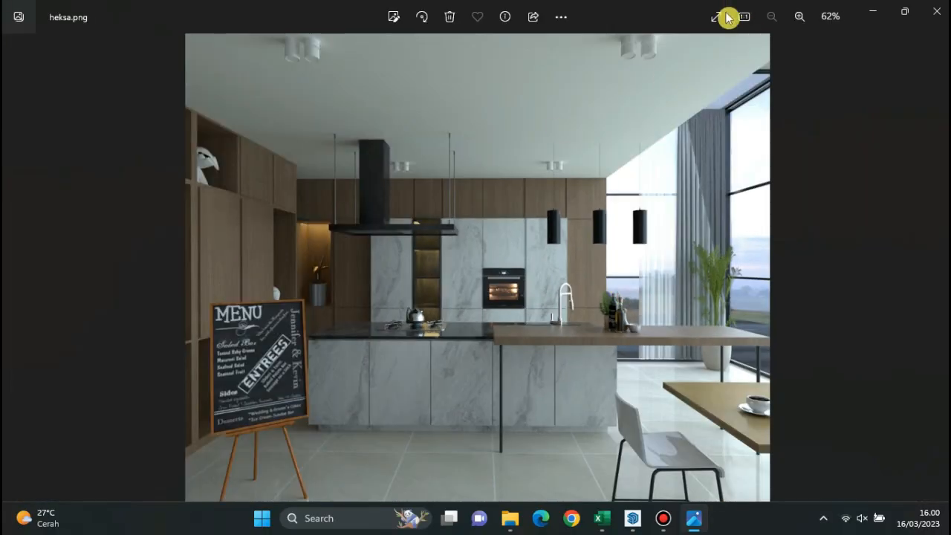
pyautogui.click(724, 16)
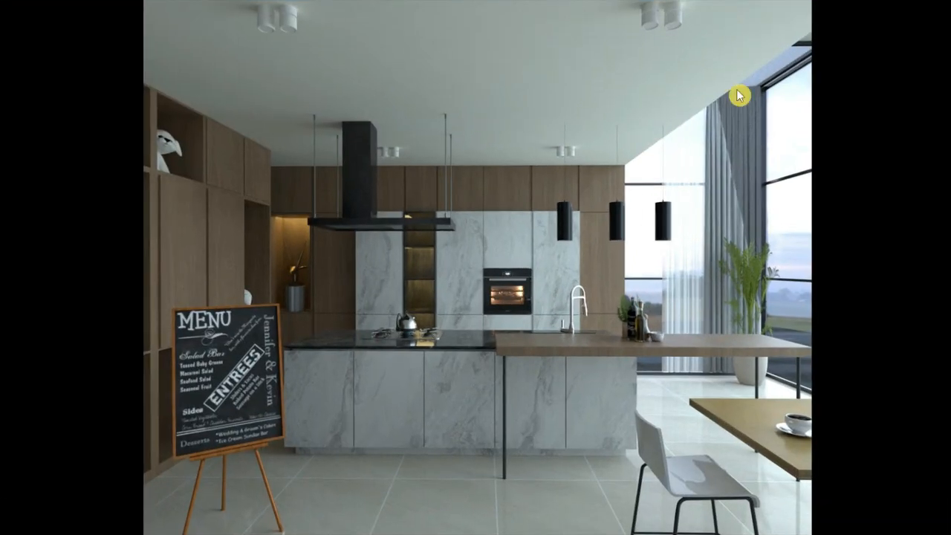